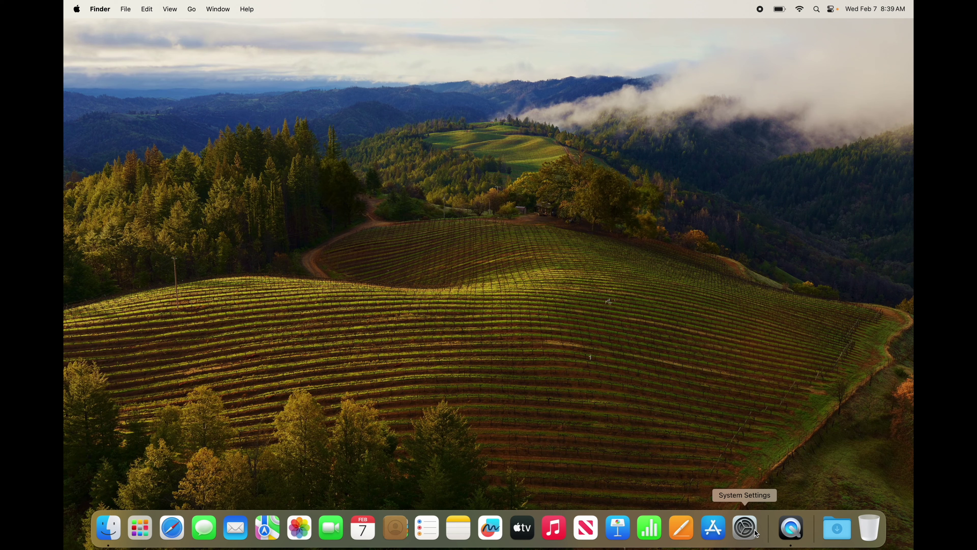
Open System Settings and reach Accessibility > Zoom through a 'zoom' search
{"action": "left_click", "coordinate": [757, 533]}
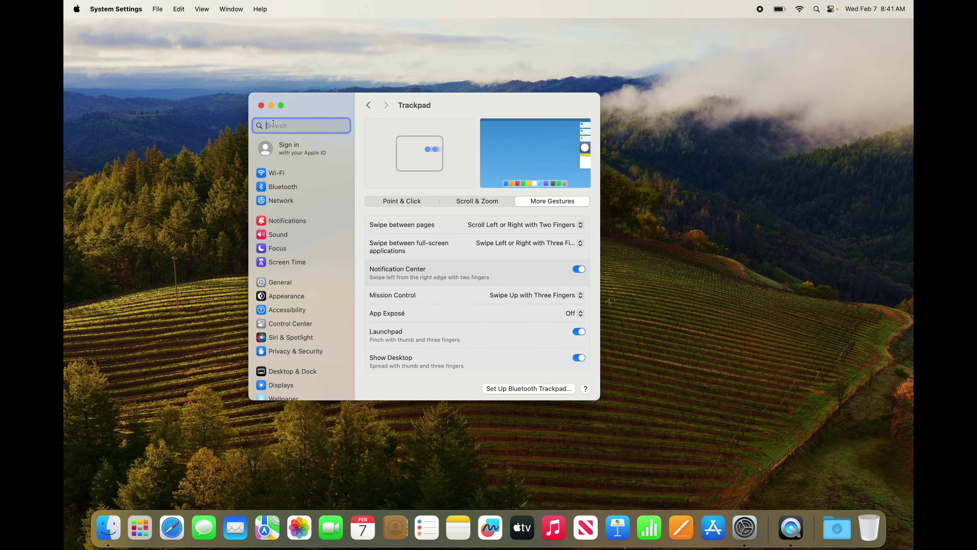
{"action": "type", "text": "zoom"}
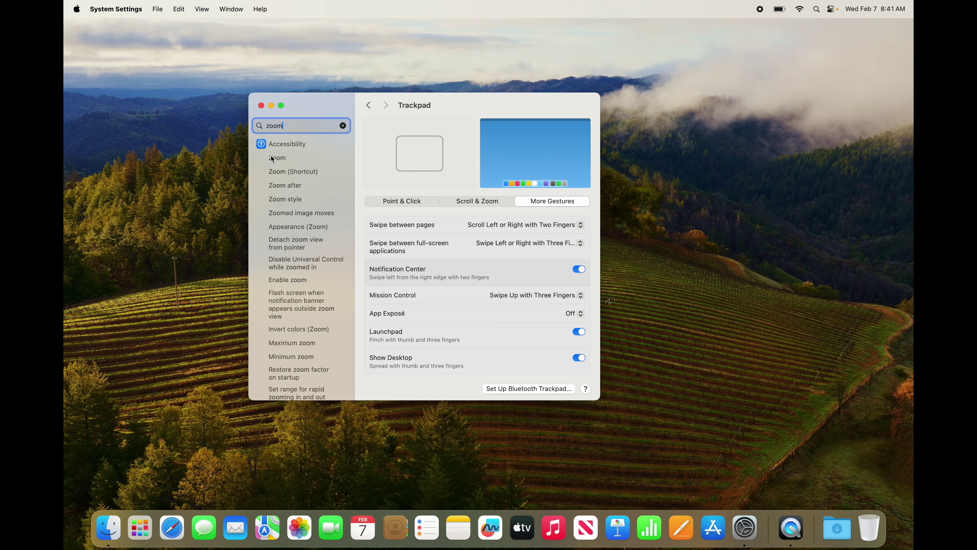
{"action": "left_click", "coordinate": [285, 160]}
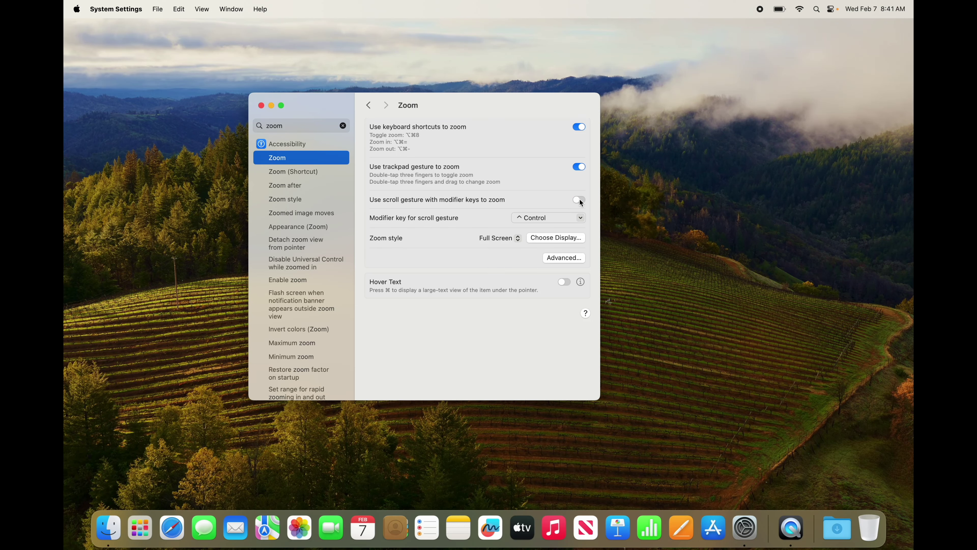
Enable keyboard-shortcut, trackpad and scroll-gesture-with-modifier zoom, then shift the window slightly right
{"action": "left_click", "coordinate": [579, 166]}
{"action": "left_click", "coordinate": [579, 128]}
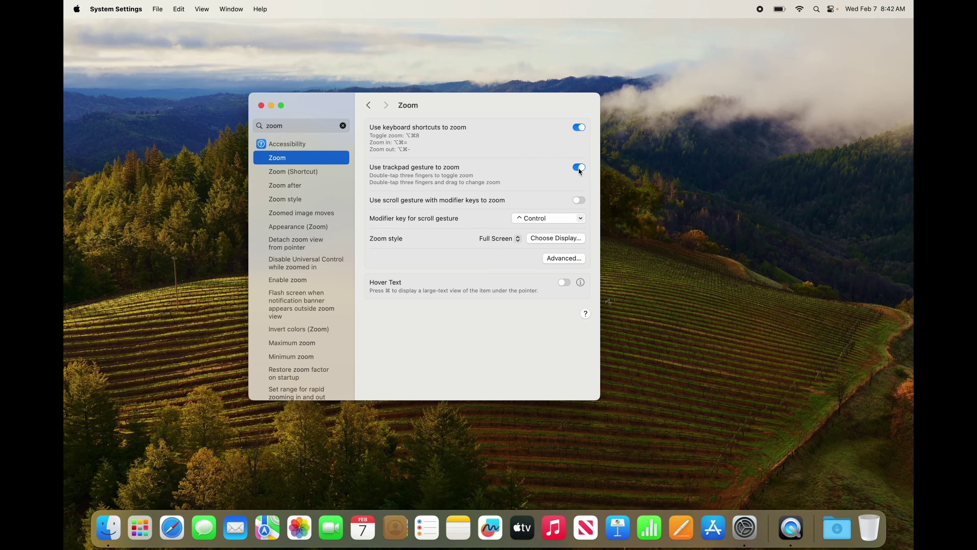
{"action": "left_click", "coordinate": [579, 200]}
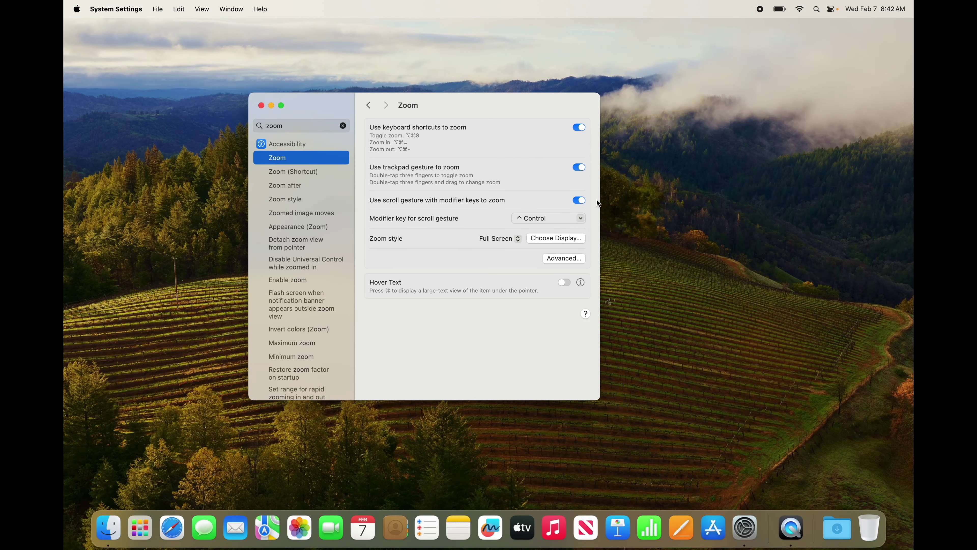
{"action": "scroll", "coordinate": [625, 203], "scroll_direction": "up", "scroll_amount": 5, "text": "ctrl"}
{"action": "scroll", "coordinate": [624, 202], "scroll_direction": "down", "scroll_amount": 5, "text": "ctrl"}
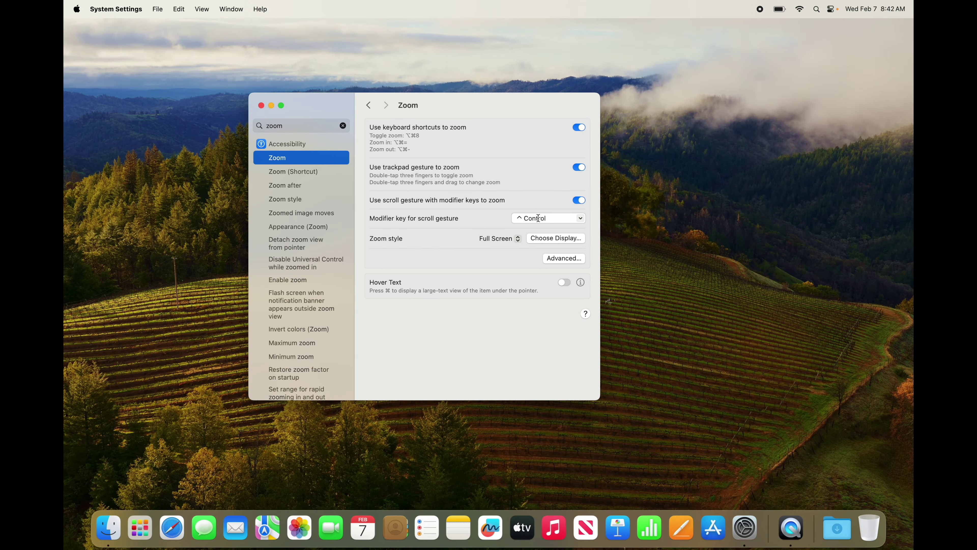
{"action": "scroll", "coordinate": [530, 218], "scroll_direction": "up", "scroll_amount": 5}
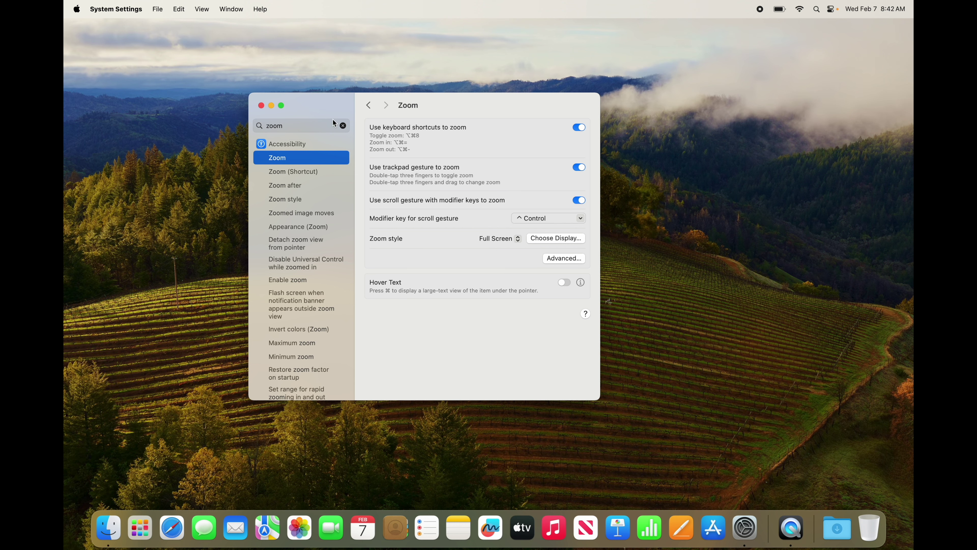
{"action": "left_click_drag", "start_coordinate": [314, 106], "coordinate": [371, 101]}
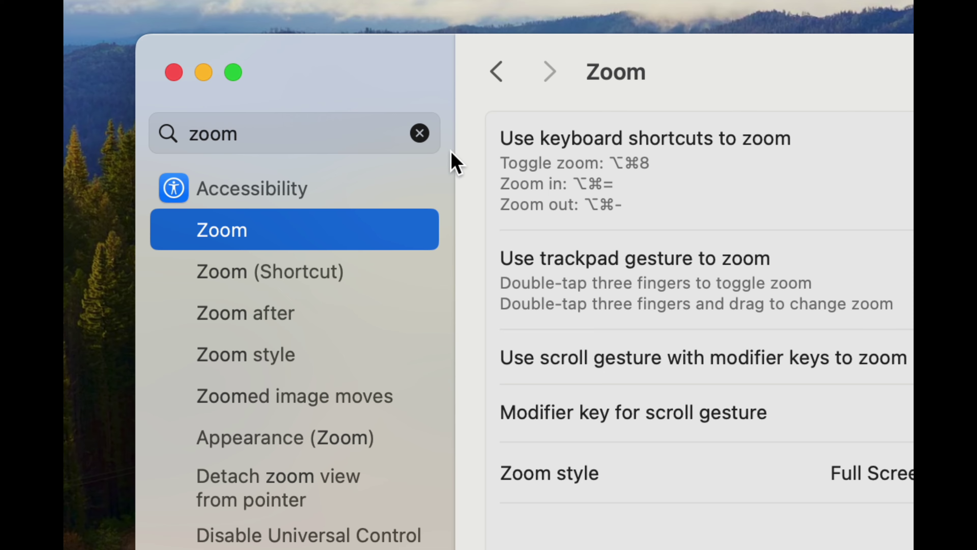
Search 'trackpad', open More Gestures, and set App Exposé to Swipe Down with Three Fingers
{"action": "left_click", "coordinate": [400, 121]}
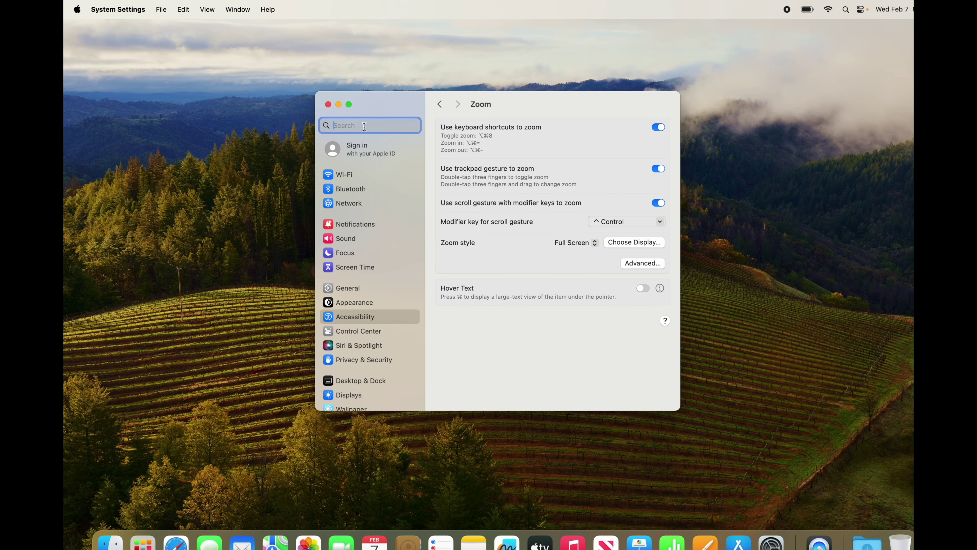
{"action": "type", "text": "trackpad"}
{"action": "left_click", "coordinate": [353, 146]}
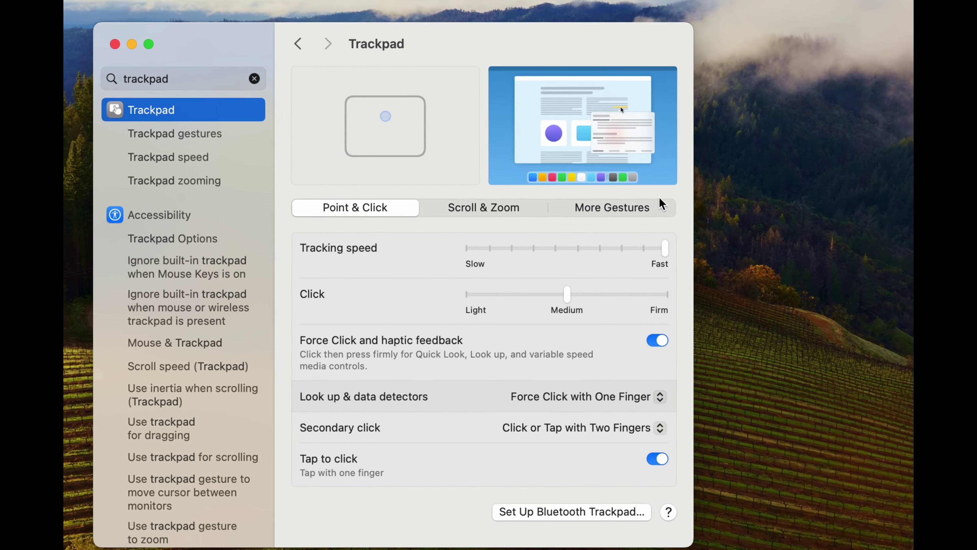
{"action": "left_click", "coordinate": [613, 210]}
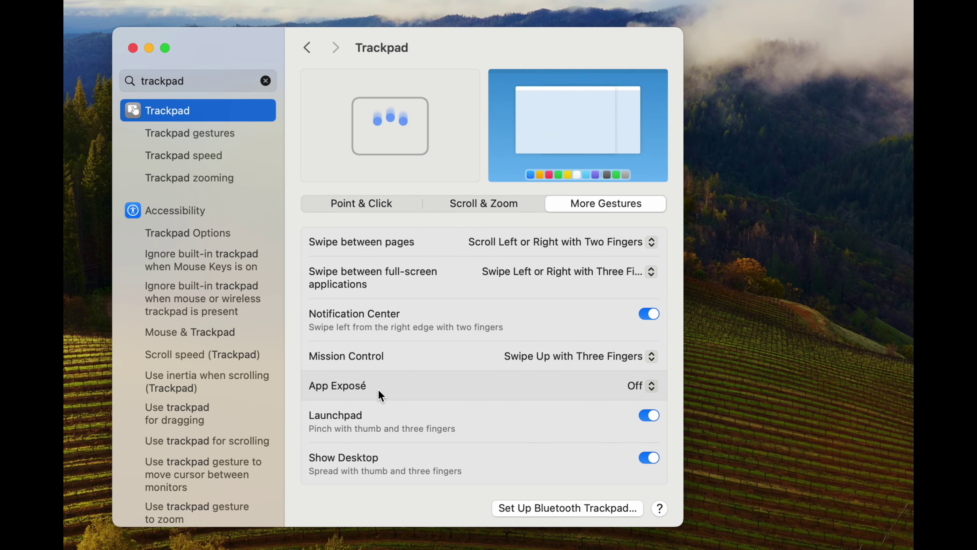
{"action": "left_click", "coordinate": [651, 387]}
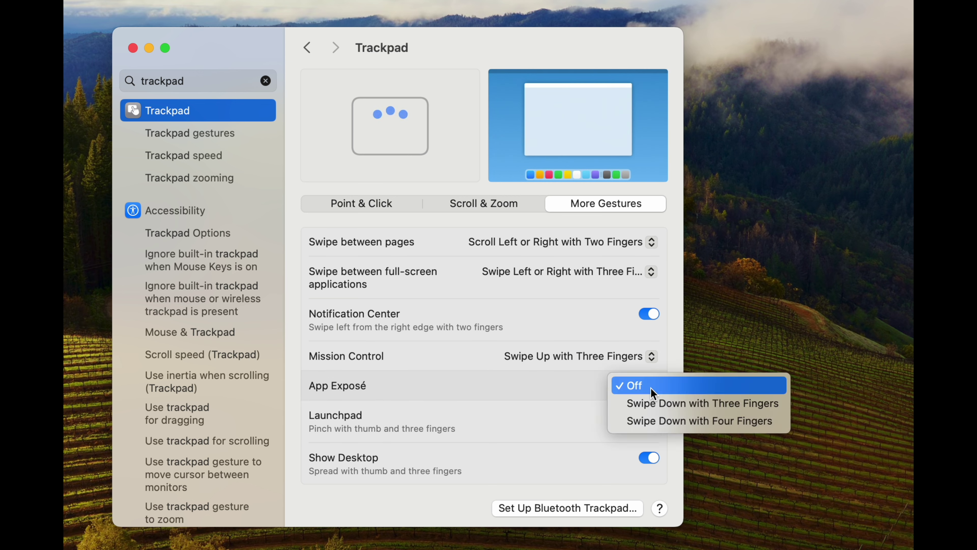
{"action": "left_click", "coordinate": [654, 403]}
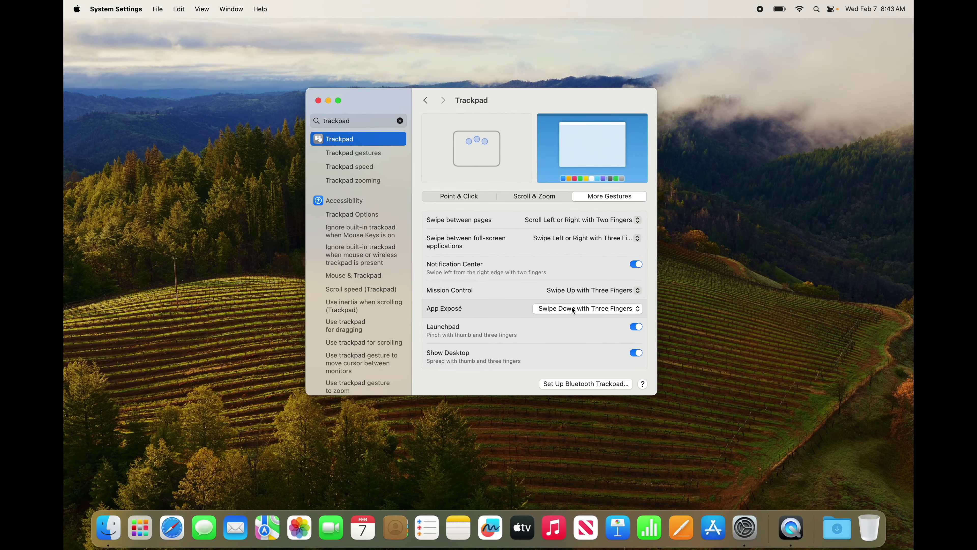
Test App Exposé with Ctrl+Down twice, then show Mission Control with Ctrl+Up
{"action": "key", "text": "ctrl+Down"}
{"action": "left_click", "coordinate": [572, 309]}
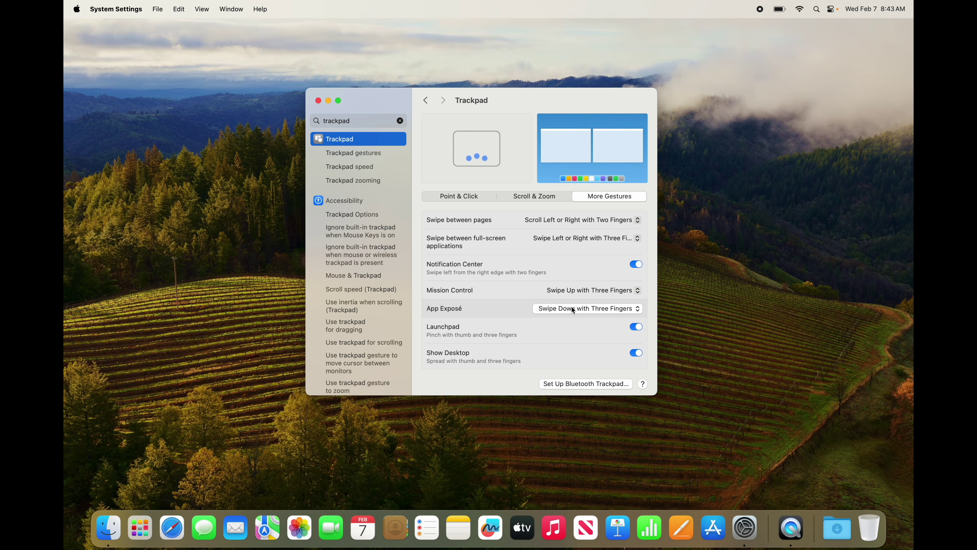
{"action": "key", "text": "ctrl+Down"}
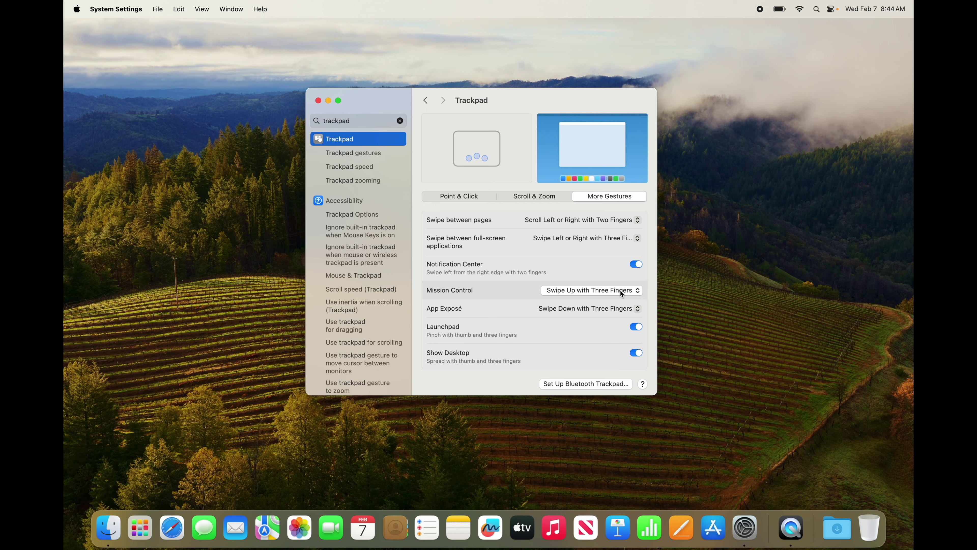
{"action": "key", "text": "ctrl+Up"}
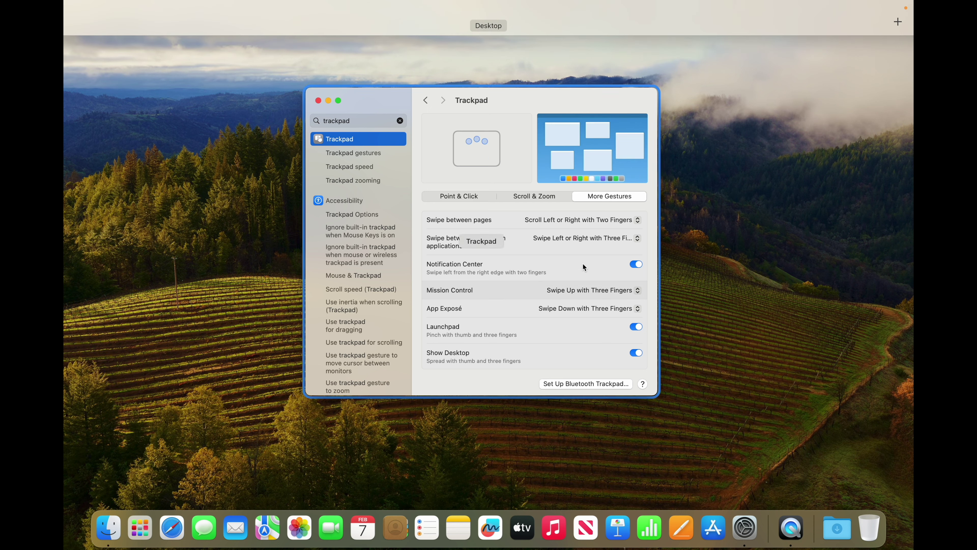
Leave Mission Control, view the Scroll & Zoom and Point & Click tabs, then close System Settings
{"action": "mouse_move", "coordinate": [687, 53]}
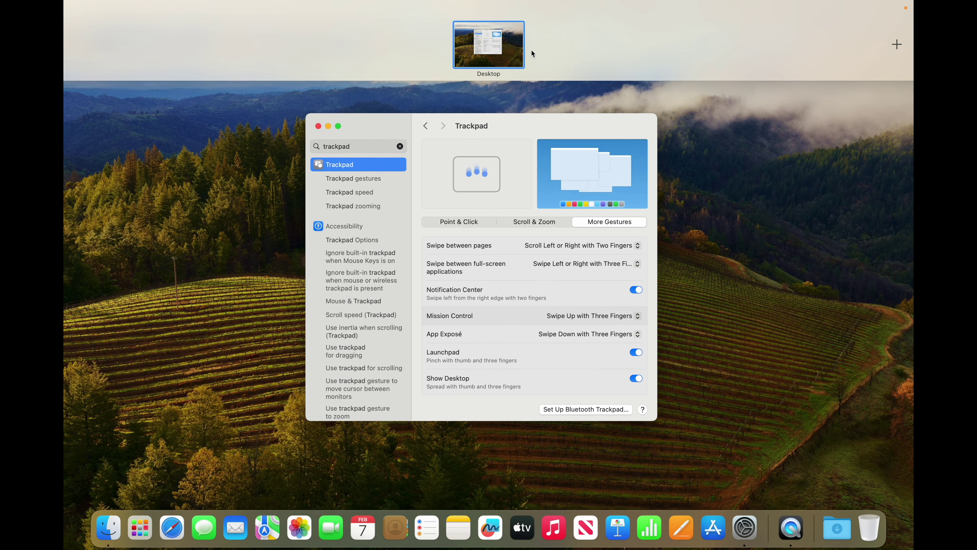
{"action": "left_click", "coordinate": [521, 134]}
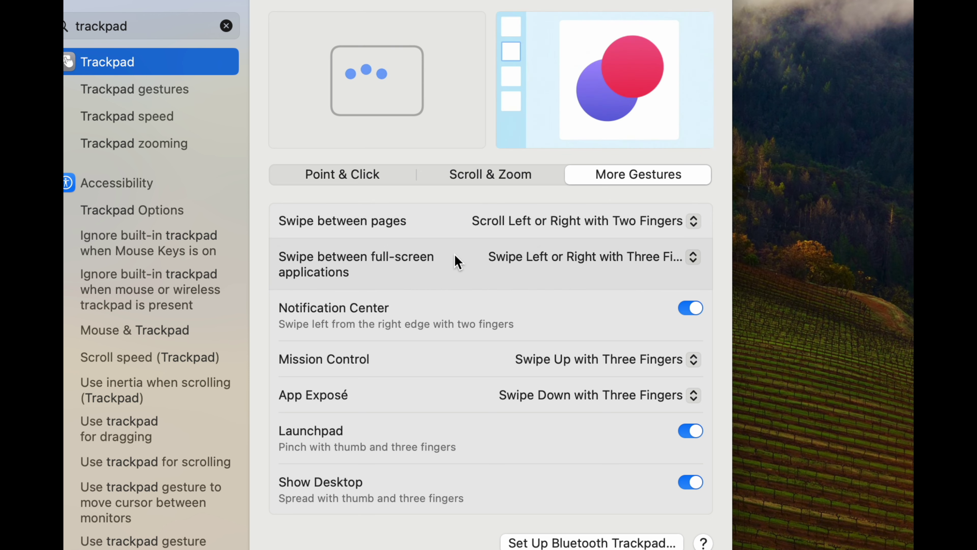
{"action": "left_click", "coordinate": [502, 177]}
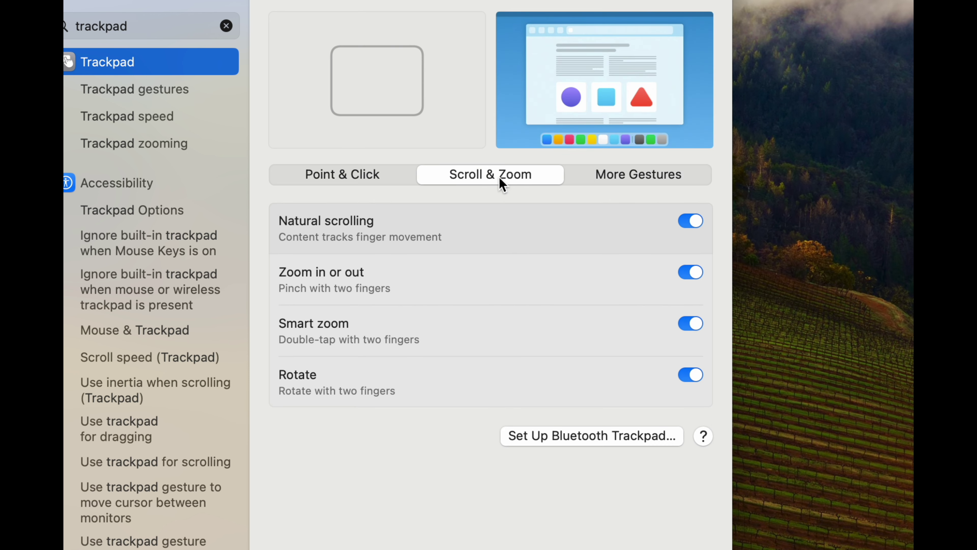
{"action": "left_click", "coordinate": [380, 169]}
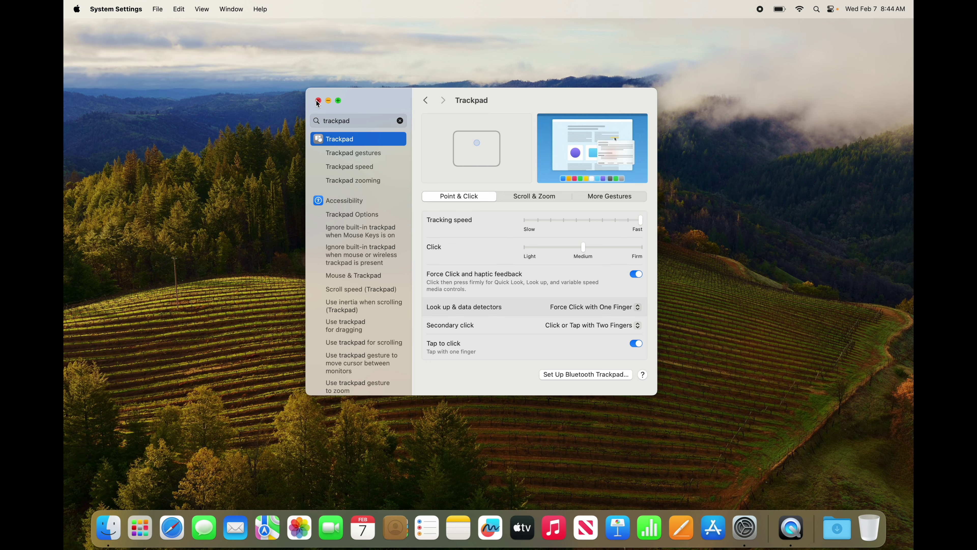
{"action": "left_click", "coordinate": [318, 100]}
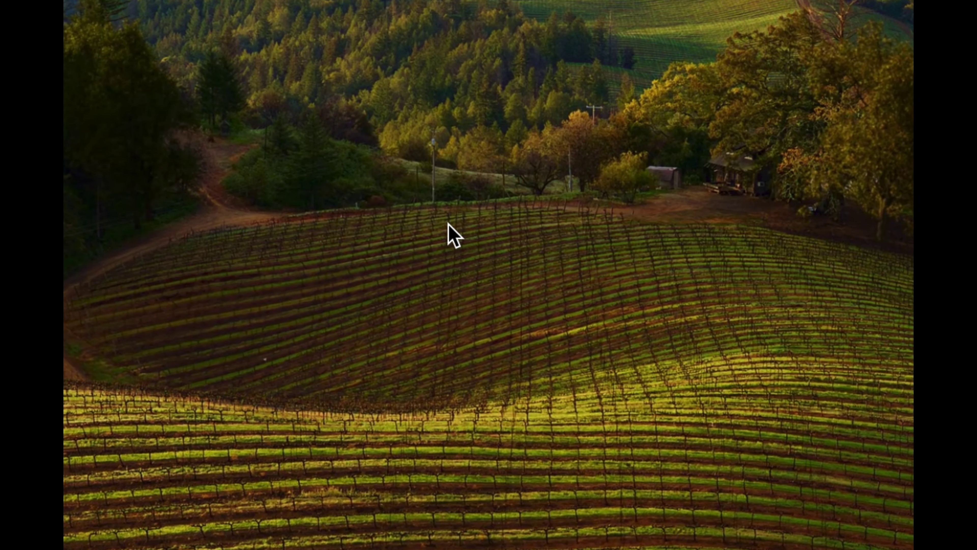
Create a new folder from the desktop's context menu and move it up and right
{"action": "right_click", "coordinate": [449, 225]}
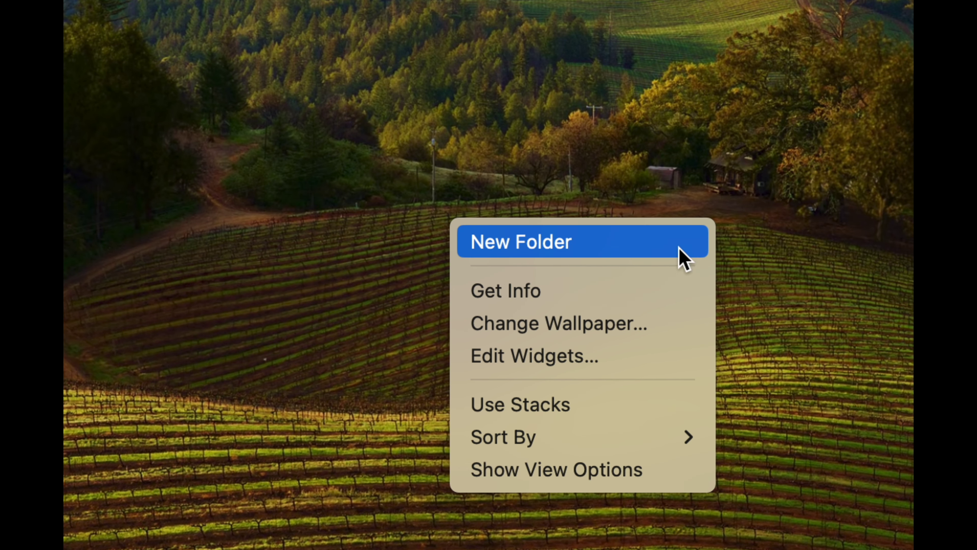
{"action": "left_click", "coordinate": [493, 249]}
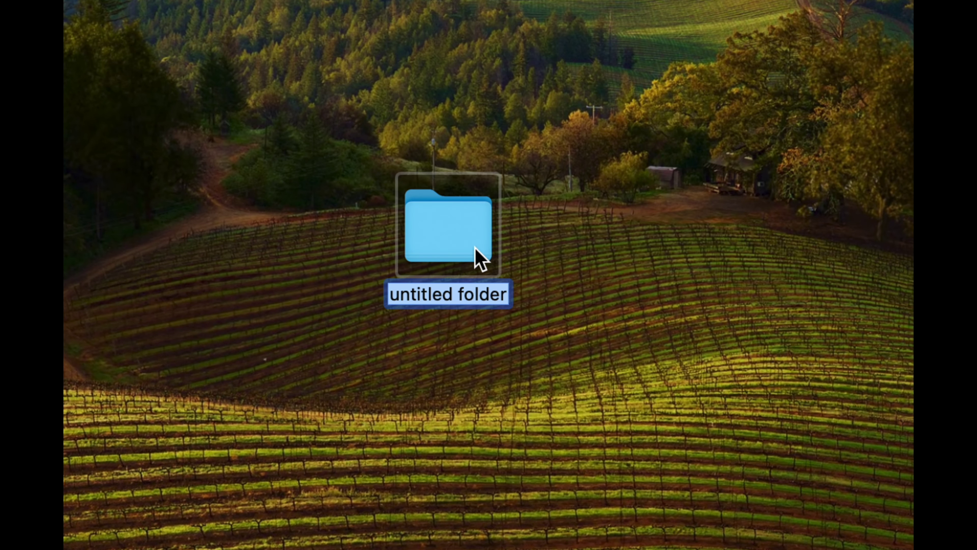
{"action": "left_click_drag", "start_coordinate": [476, 254], "coordinate": [528, 223]}
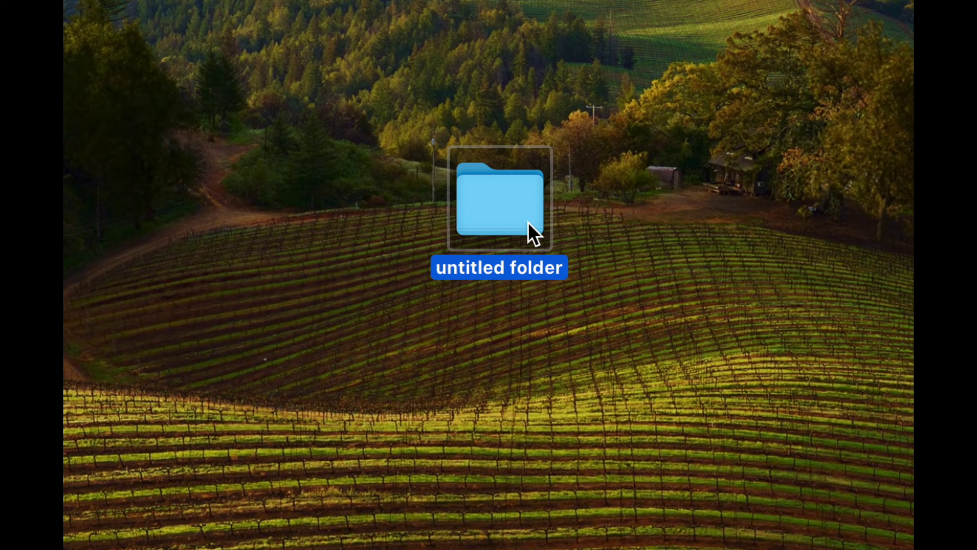
Duplicate it as 'untitled folder 2' and arrange both folders side by side
{"action": "left_click_drag", "start_coordinate": [535, 225], "coordinate": [718, 210]}
{"action": "left_click_drag", "start_coordinate": [718, 210], "coordinate": [697, 228]}
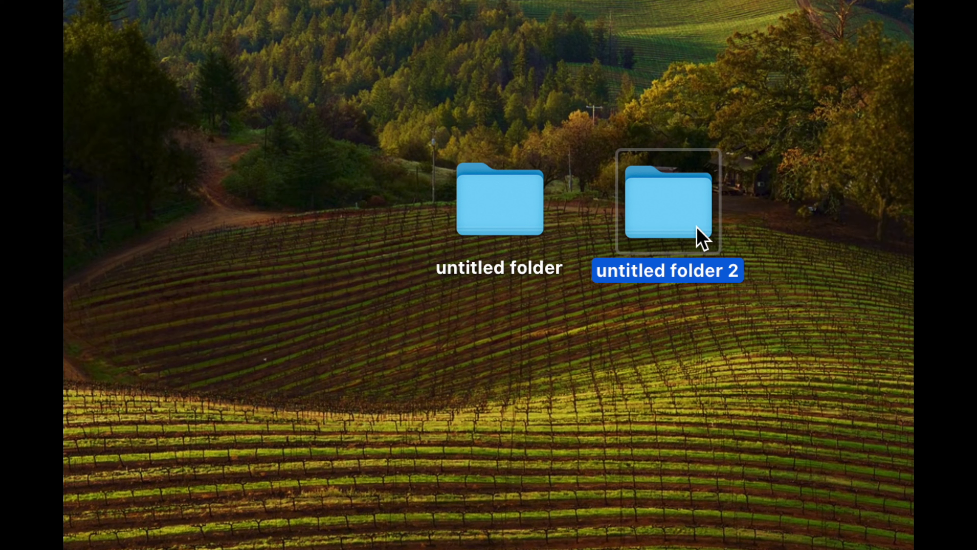
{"action": "left_click_drag", "start_coordinate": [693, 227], "coordinate": [685, 234]}
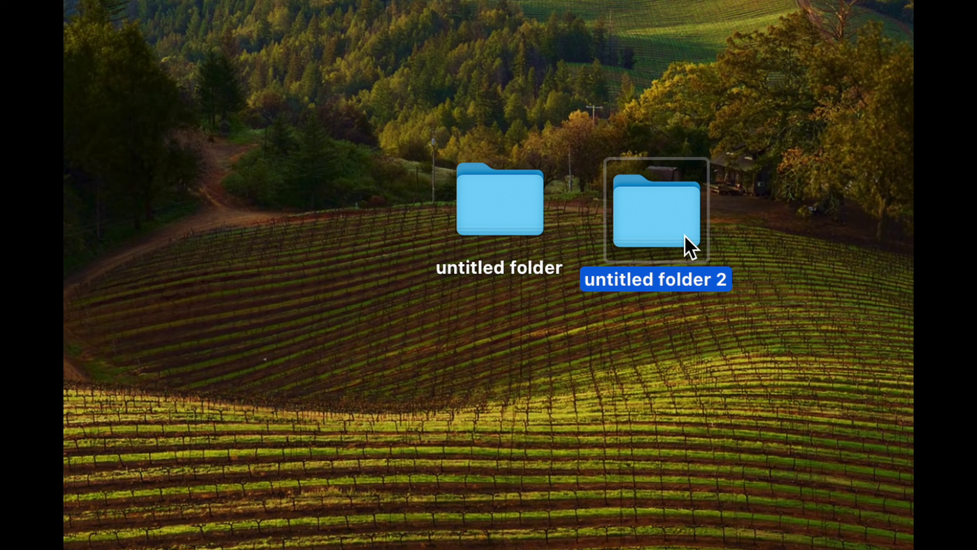
{"action": "left_click", "coordinate": [520, 214]}
{"action": "left_click_drag", "start_coordinate": [516, 203], "coordinate": [474, 204]}
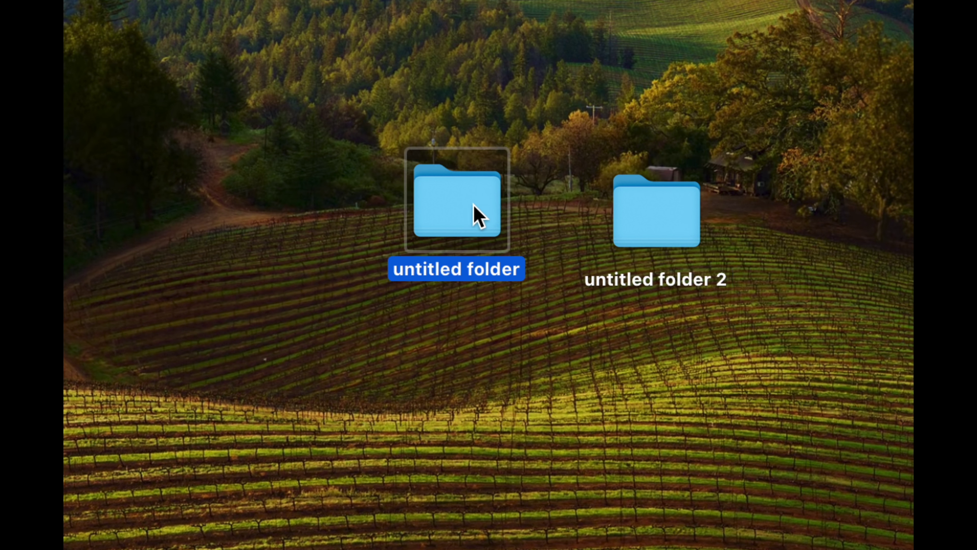
Copy 'untitled folder', paste it on the desktop, and place 'untitled folder 3' beside 'untitled folder 2'
{"action": "right_click", "coordinate": [474, 206]}
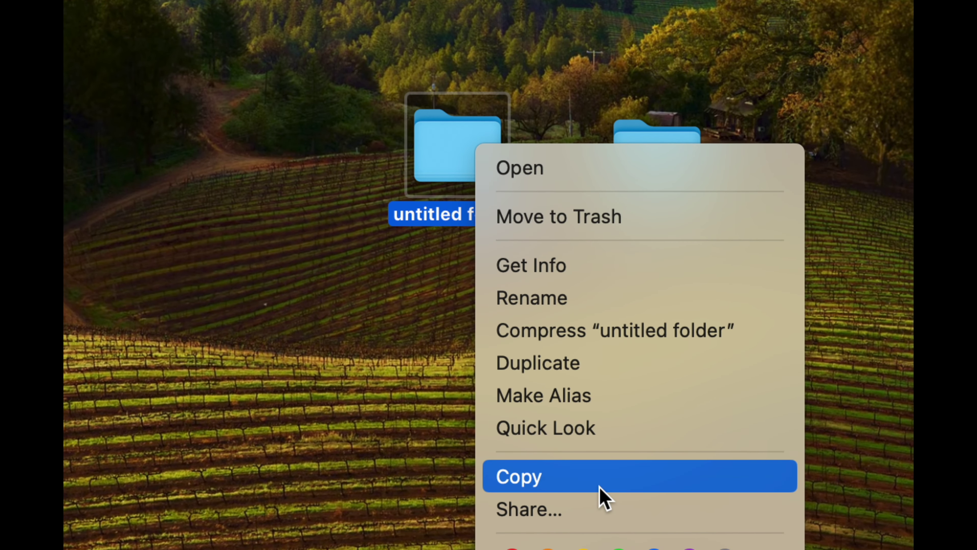
{"action": "left_click", "coordinate": [601, 487]}
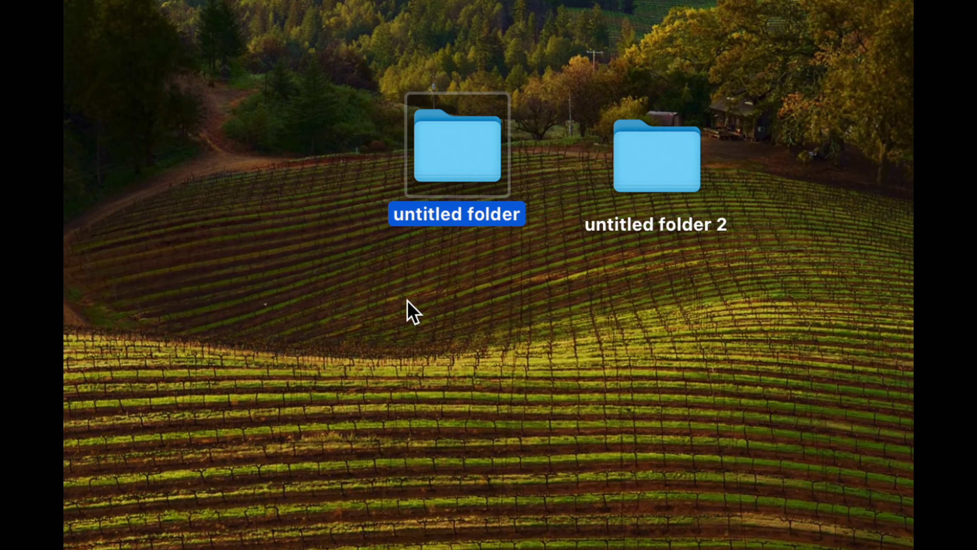
{"action": "right_click", "coordinate": [406, 312]}
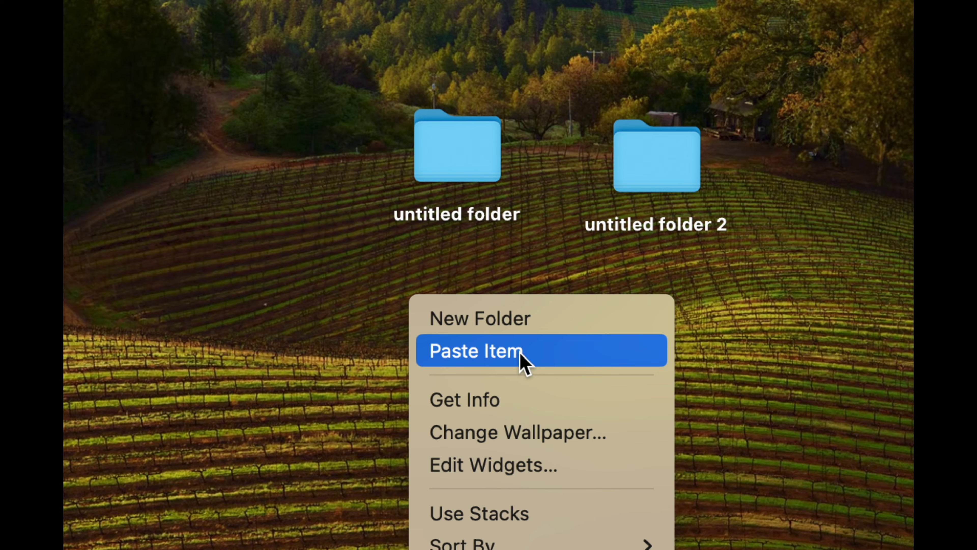
{"action": "left_click", "coordinate": [502, 352]}
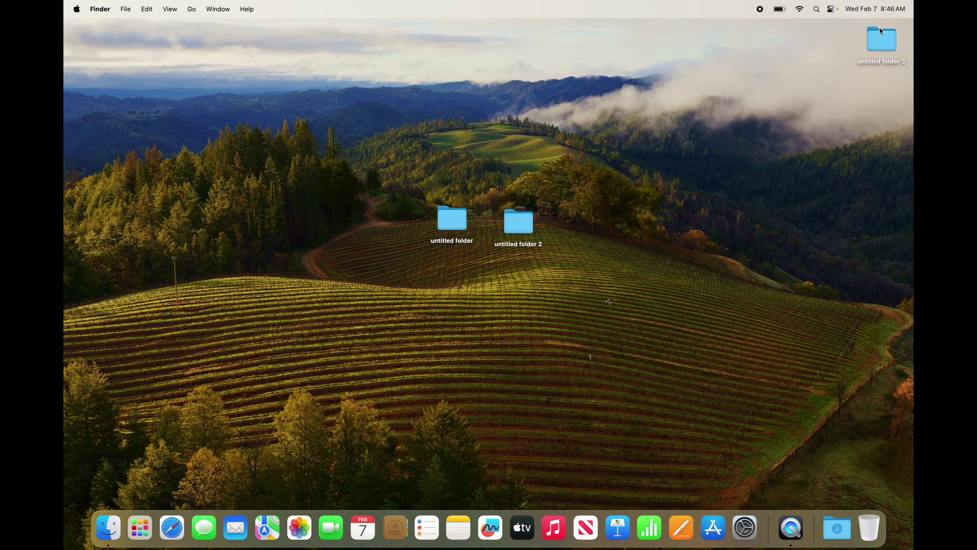
{"action": "left_click_drag", "start_coordinate": [882, 31], "coordinate": [573, 213]}
Move 'untitled folder 3' above the other two folders
{"action": "right_click", "coordinate": [581, 216]}
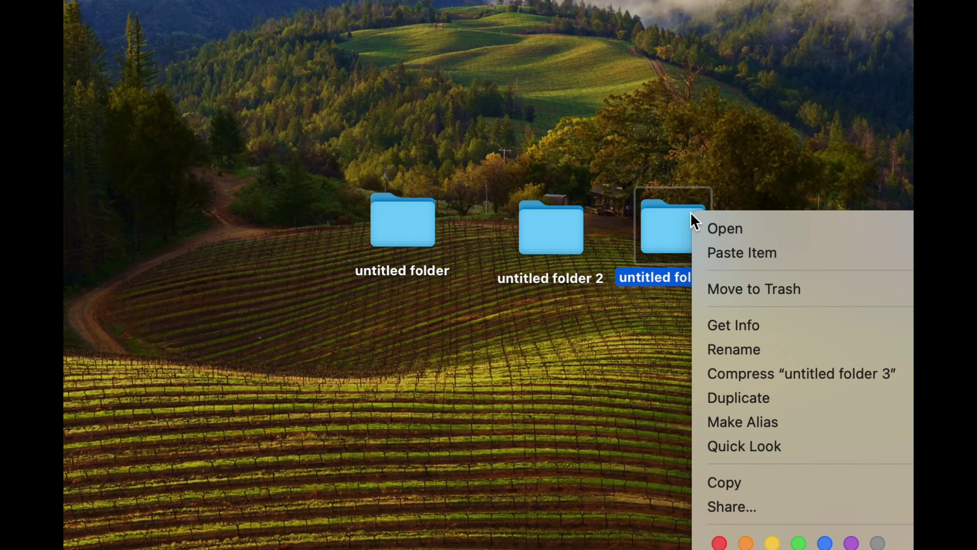
{"action": "left_click", "coordinate": [557, 198]}
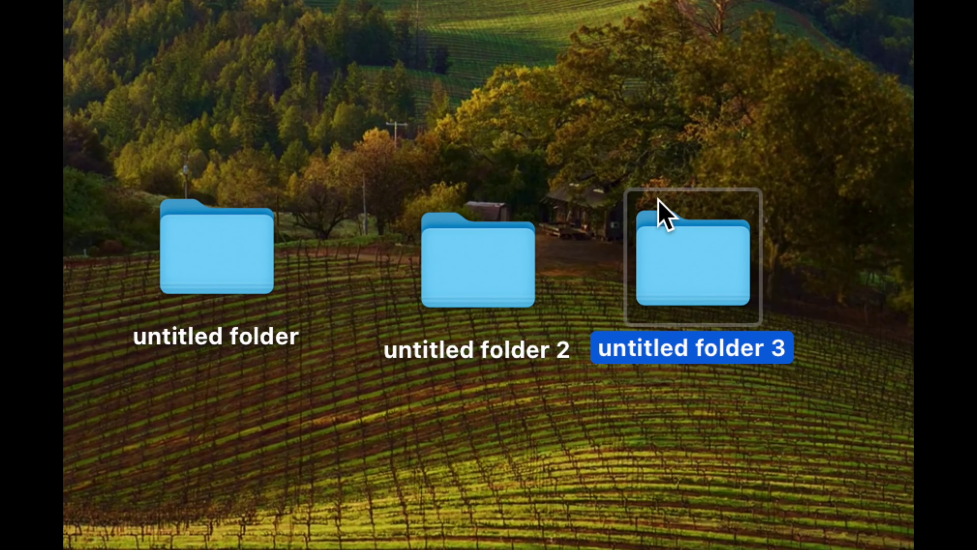
{"action": "left_click_drag", "start_coordinate": [663, 210], "coordinate": [525, 110]}
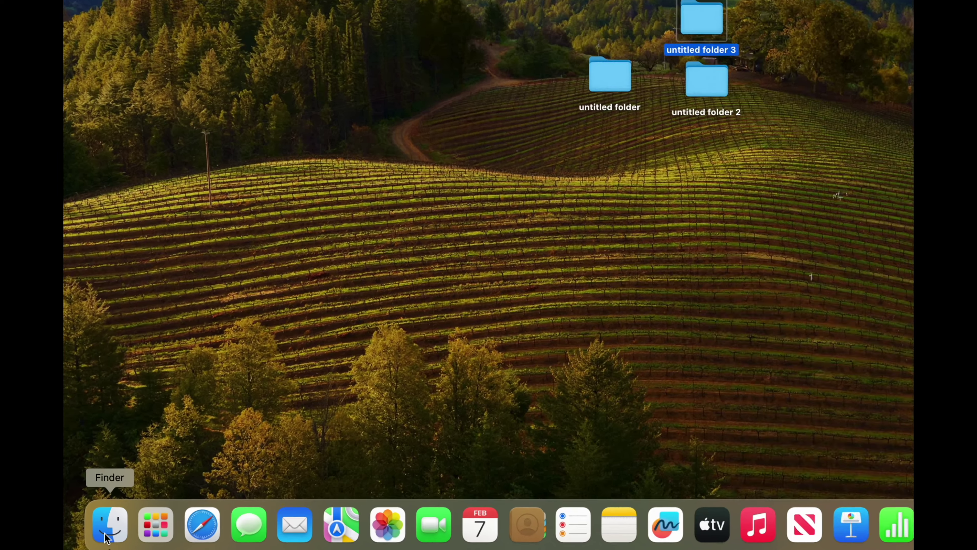
Open a Finder window on Documents and drag the three untitled desktop folders into it
{"action": "left_click", "coordinate": [106, 536]}
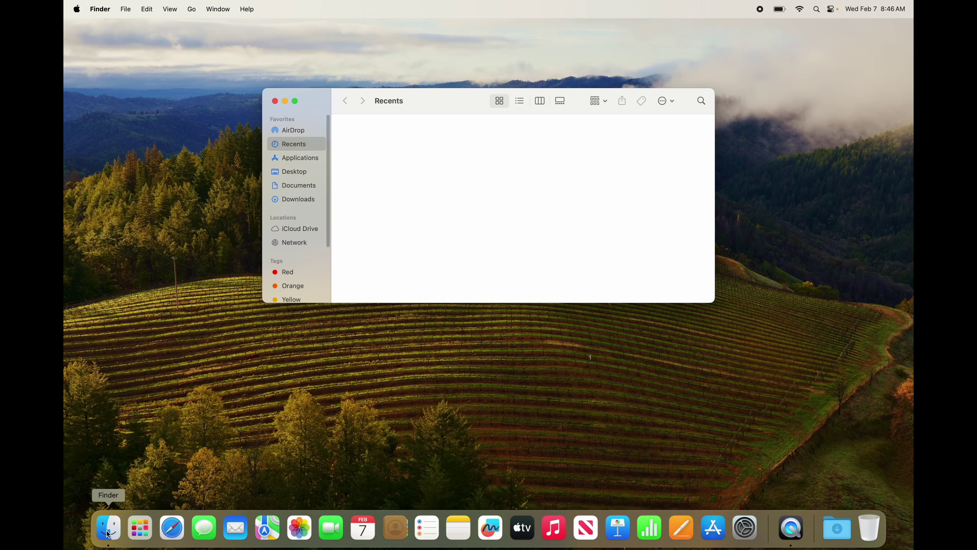
{"action": "left_click_drag", "start_coordinate": [316, 101], "coordinate": [416, 226]}
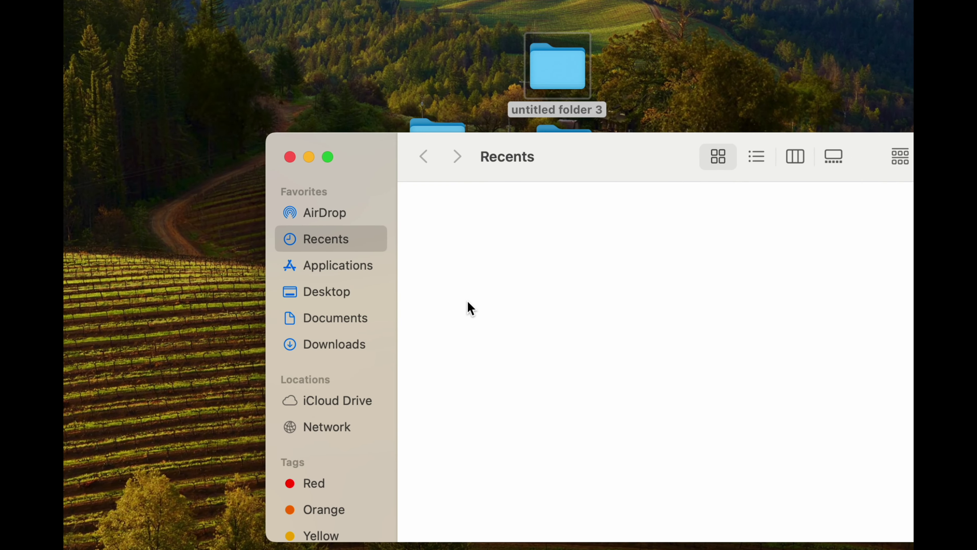
{"action": "left_click", "coordinate": [318, 322]}
{"action": "left_click_drag", "start_coordinate": [383, 158], "coordinate": [291, 220]}
{"action": "left_click_drag", "start_coordinate": [408, 60], "coordinate": [599, 171]}
{"action": "left_click_drag", "start_coordinate": [551, 67], "coordinate": [500, 293]}
{"action": "left_click_drag", "start_coordinate": [527, 206], "coordinate": [493, 101]}
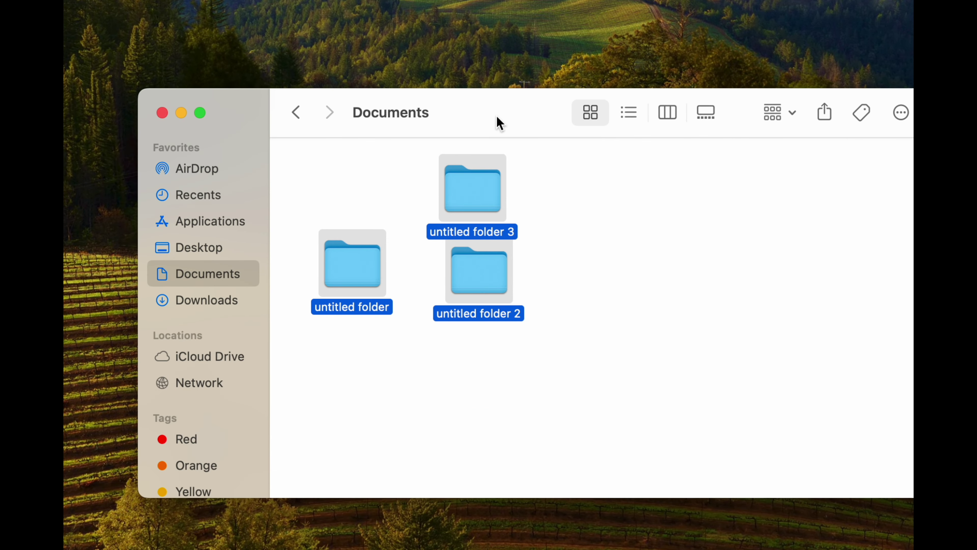
{"action": "left_click", "coordinate": [543, 196]}
{"action": "left_click_drag", "start_coordinate": [474, 188], "coordinate": [612, 292]}
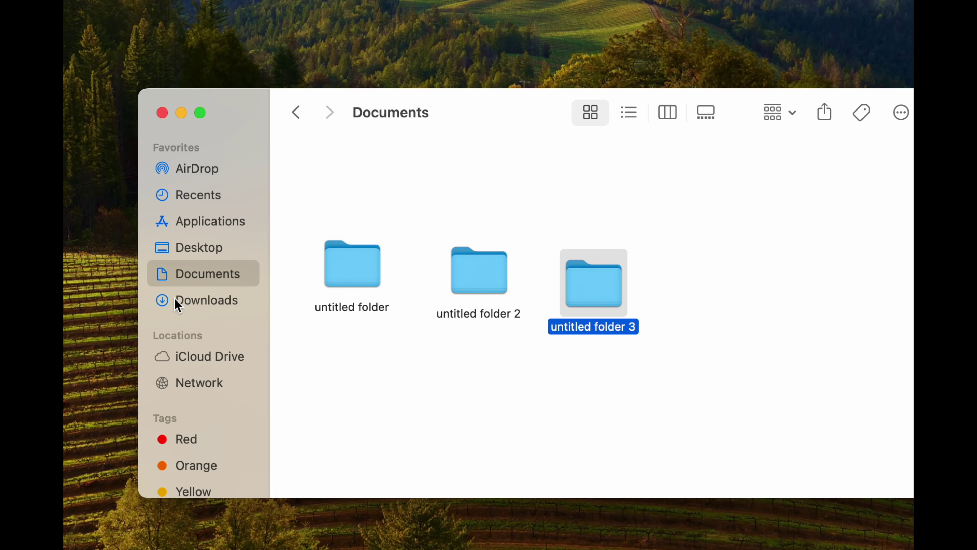
Browse Downloads and Applications, then return to Documents
{"action": "left_click", "coordinate": [207, 308]}
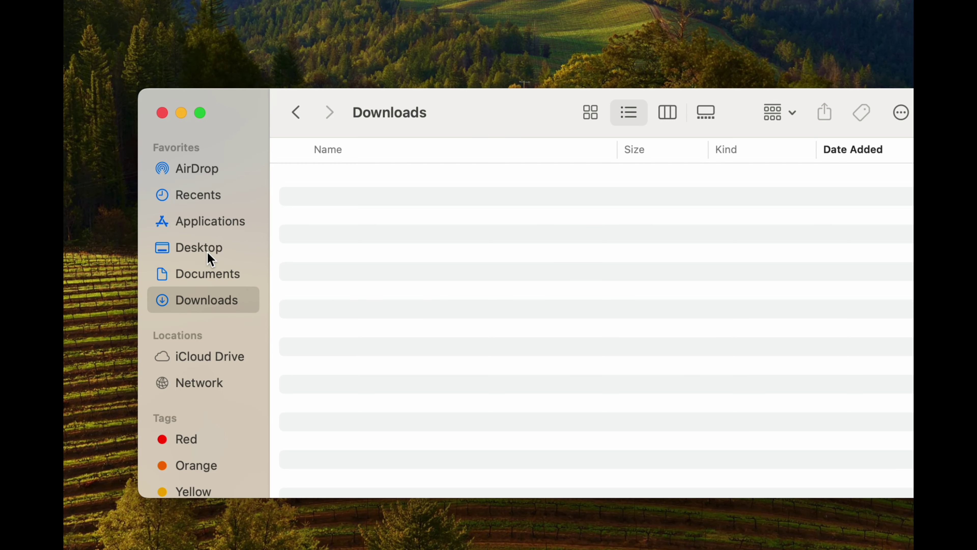
{"action": "left_click", "coordinate": [207, 226]}
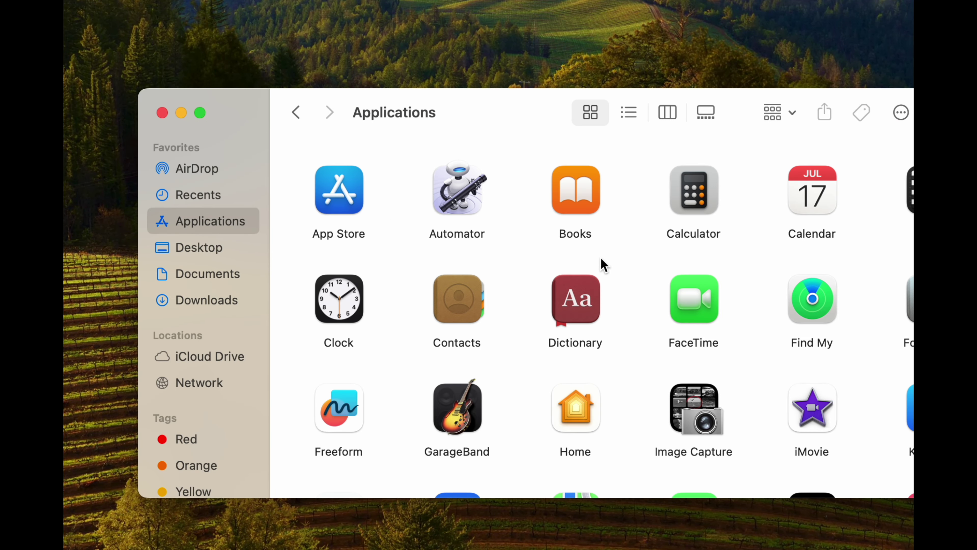
{"action": "left_click", "coordinate": [214, 284]}
{"action": "left_click_drag", "start_coordinate": [498, 109], "coordinate": [447, 52]}
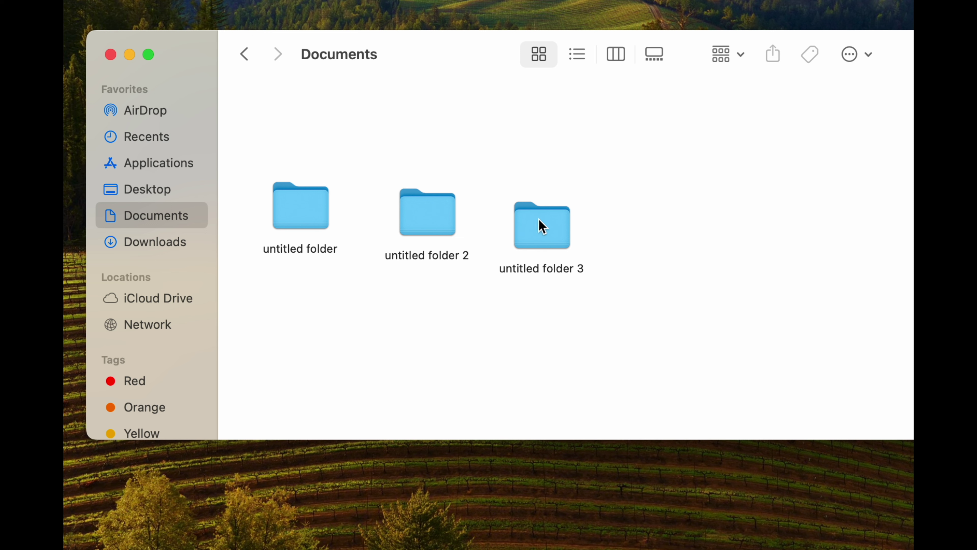
Trash the three folders using Move to Trash, Cmd+Delete, and dragging onto the Trash
{"action": "right_click", "coordinate": [542, 227]}
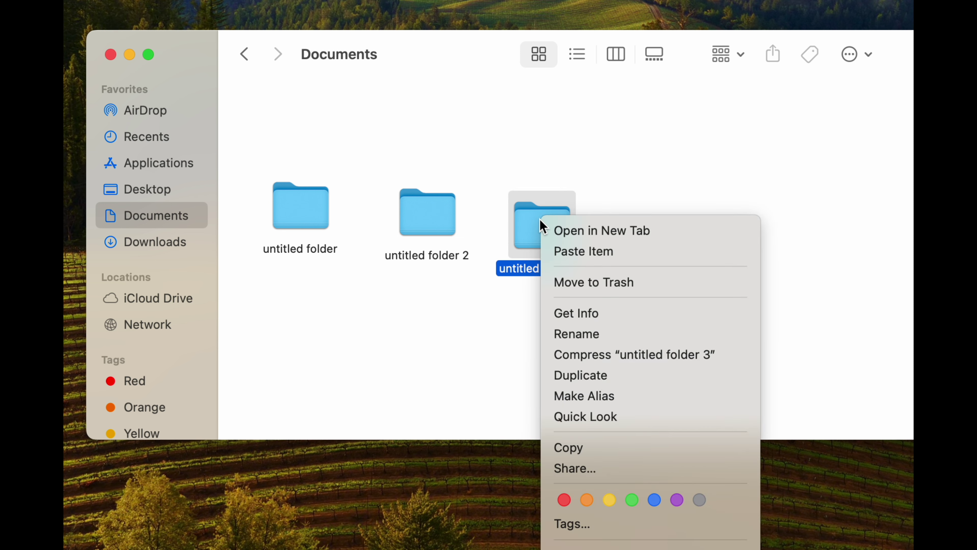
{"action": "left_click", "coordinate": [637, 282]}
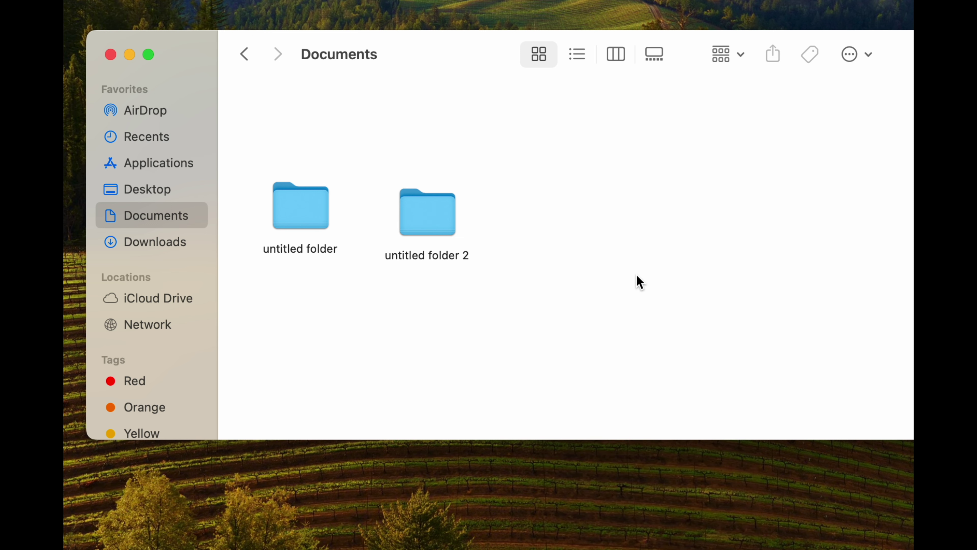
{"action": "left_click_drag", "start_coordinate": [434, 222], "coordinate": [481, 158]}
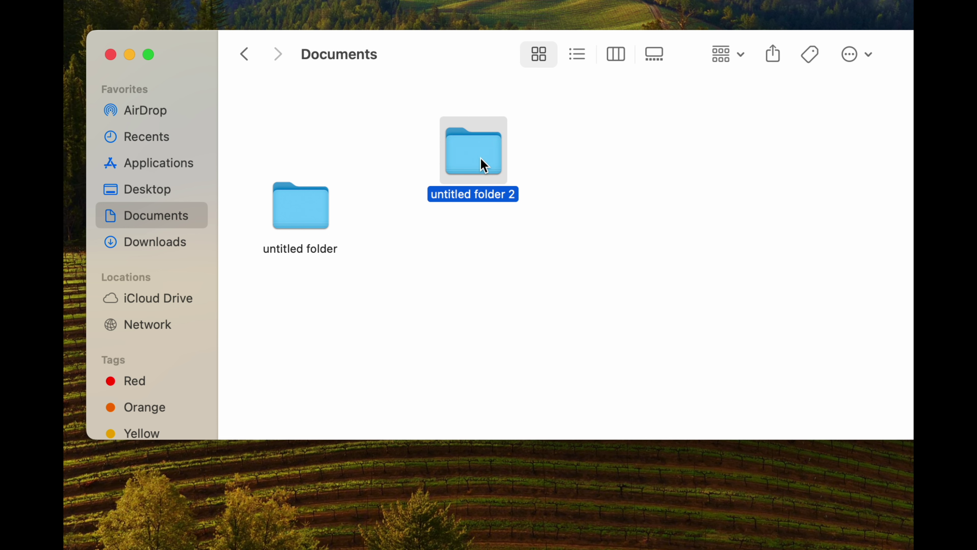
{"action": "key", "text": "super+BackSpace"}
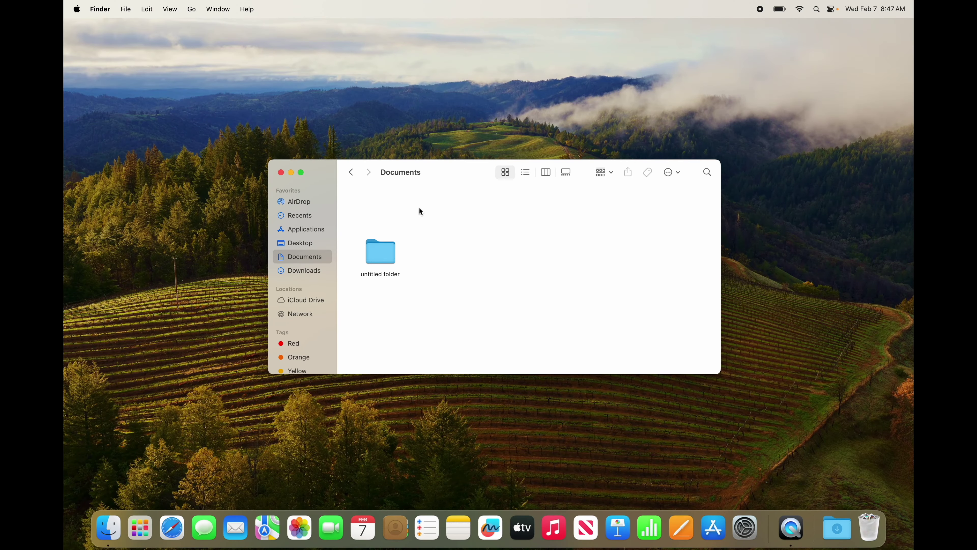
{"action": "left_click", "coordinate": [449, 184]}
{"action": "left_click_drag", "start_coordinate": [449, 183], "coordinate": [425, 152]}
{"action": "left_click_drag", "start_coordinate": [352, 221], "coordinate": [870, 526]}
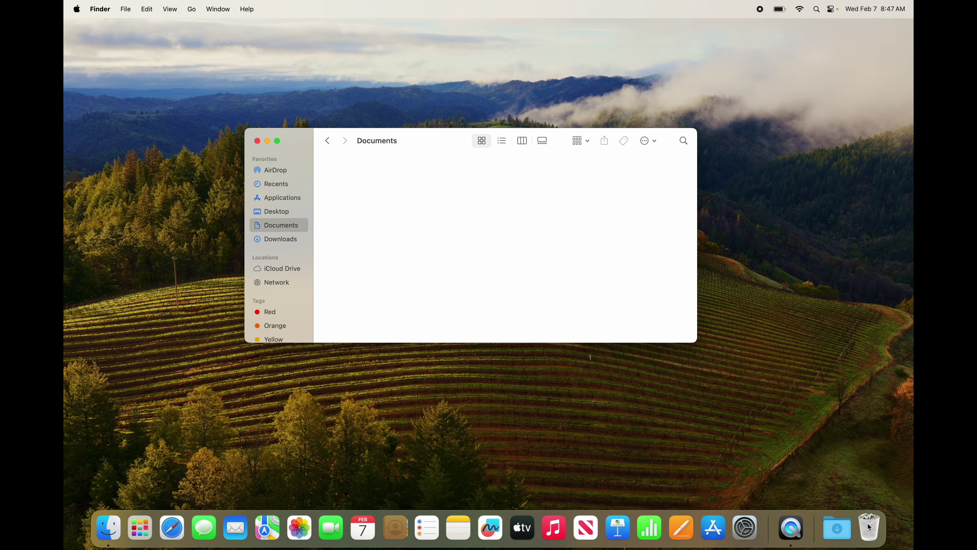
Close the Documents window, open the Trash from the Dock, and confirm Empty Trash
{"action": "left_click", "coordinate": [256, 141]}
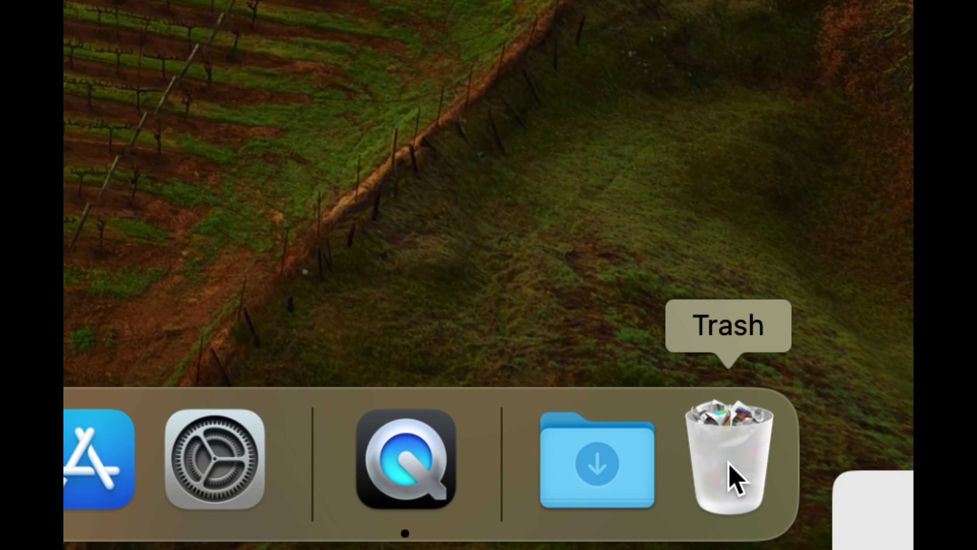
{"action": "right_click", "coordinate": [735, 480]}
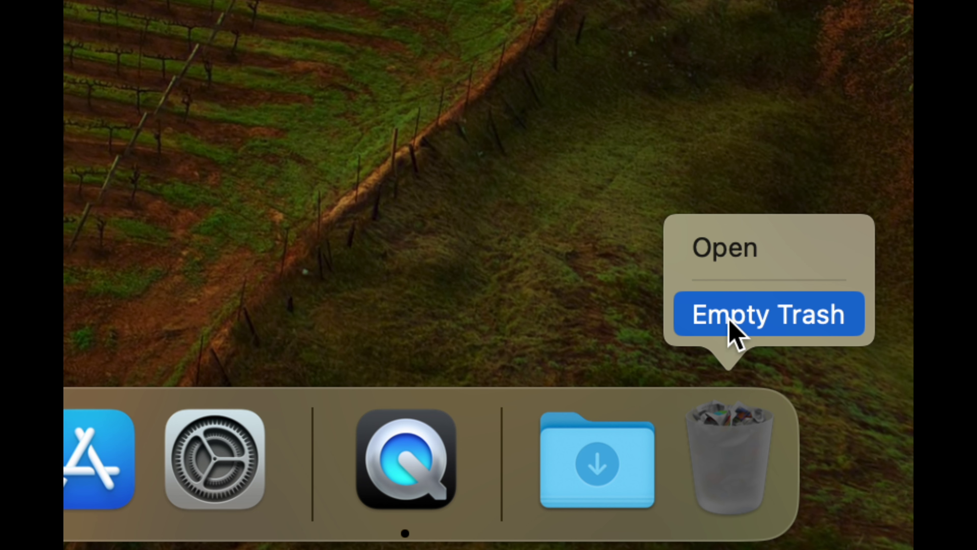
{"action": "left_click", "coordinate": [753, 452]}
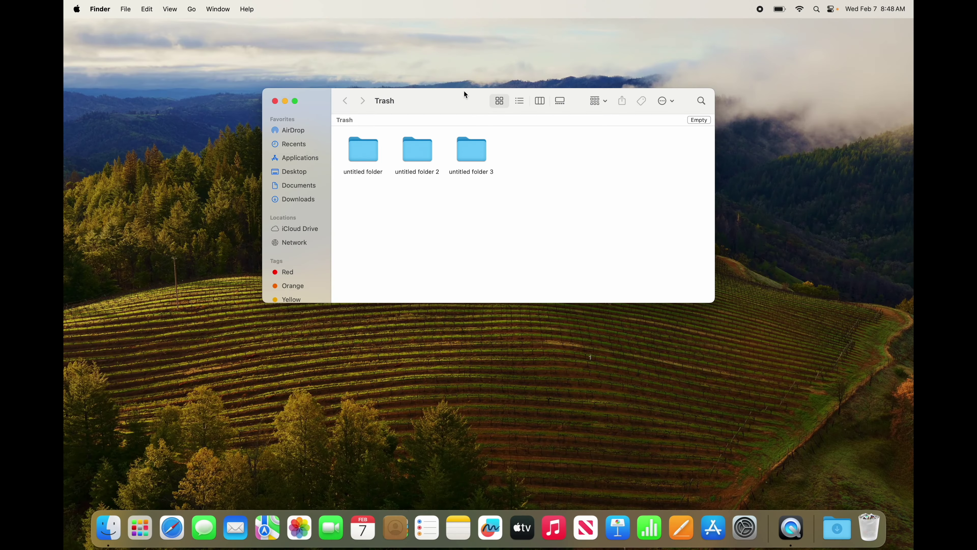
{"action": "left_click_drag", "start_coordinate": [464, 92], "coordinate": [456, 144]}
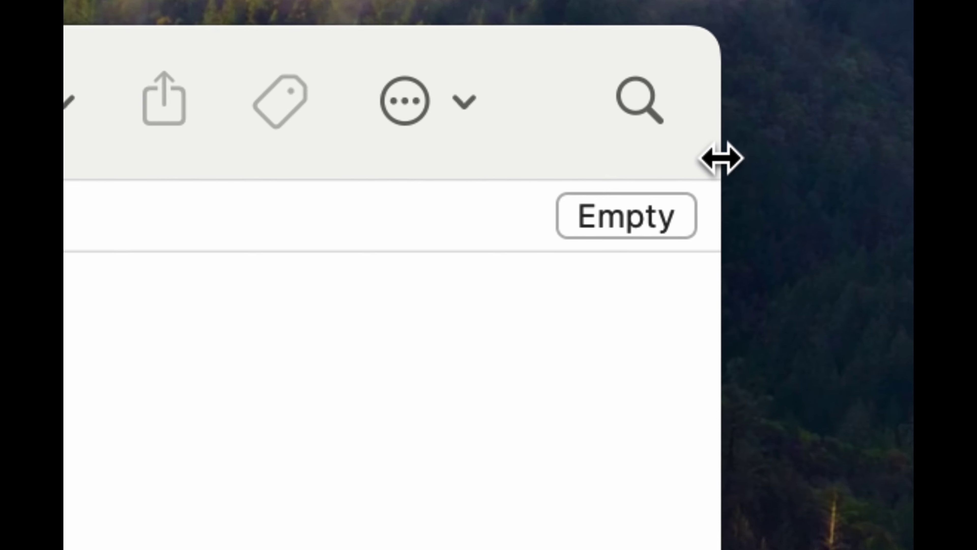
{"action": "left_click", "coordinate": [616, 231]}
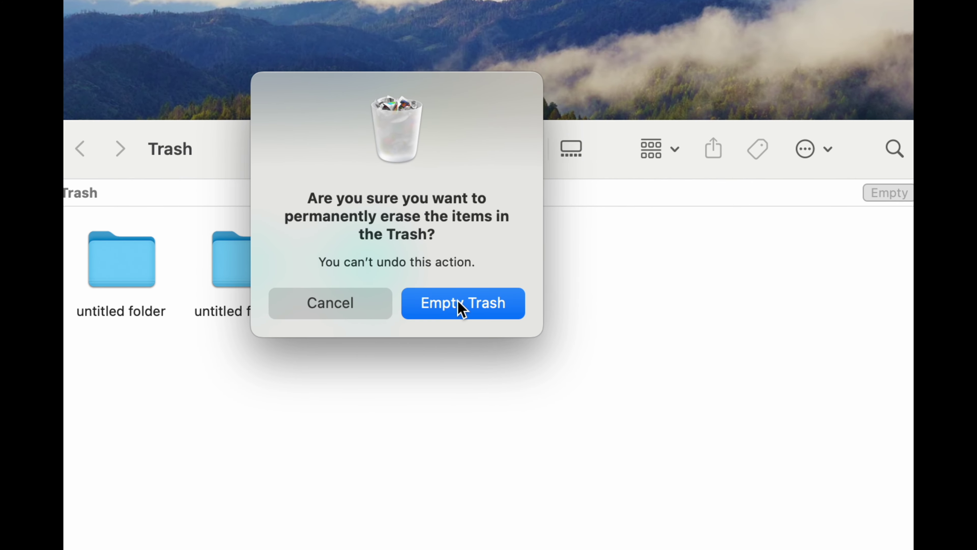
{"action": "left_click", "coordinate": [394, 302]}
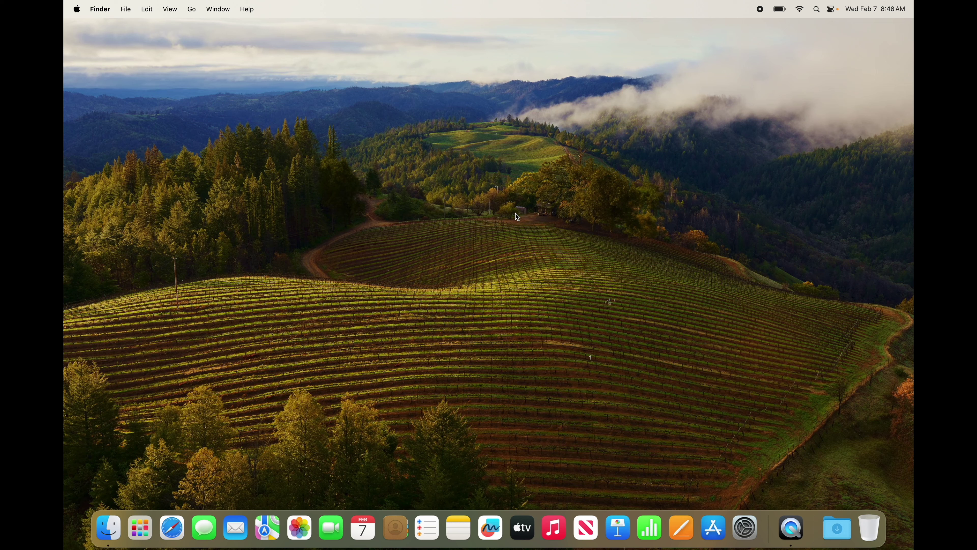
Open Applications in a new, enlarged Finder window, view Utilities, then go back to Applications
{"action": "left_click", "coordinate": [113, 529]}
{"action": "left_click_drag", "start_coordinate": [414, 230], "coordinate": [383, 123]}
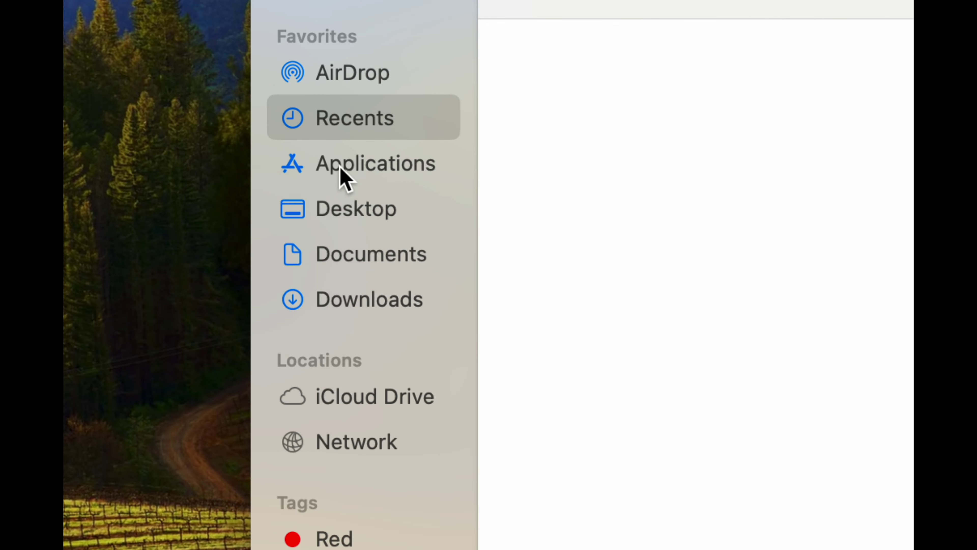
{"action": "left_click", "coordinate": [341, 169]}
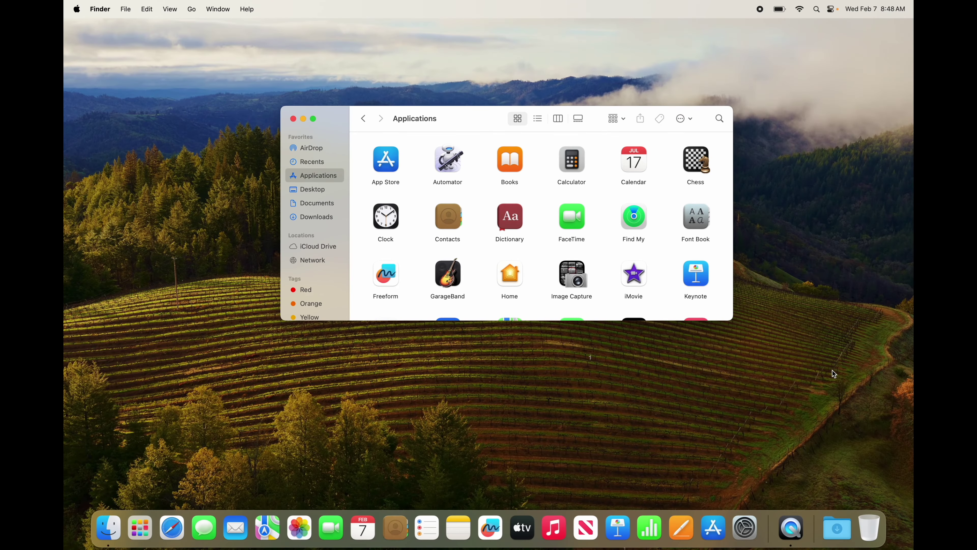
{"action": "left_click_drag", "start_coordinate": [731, 323], "coordinate": [909, 500]}
{"action": "left_click_drag", "start_coordinate": [479, 115], "coordinate": [365, 70]}
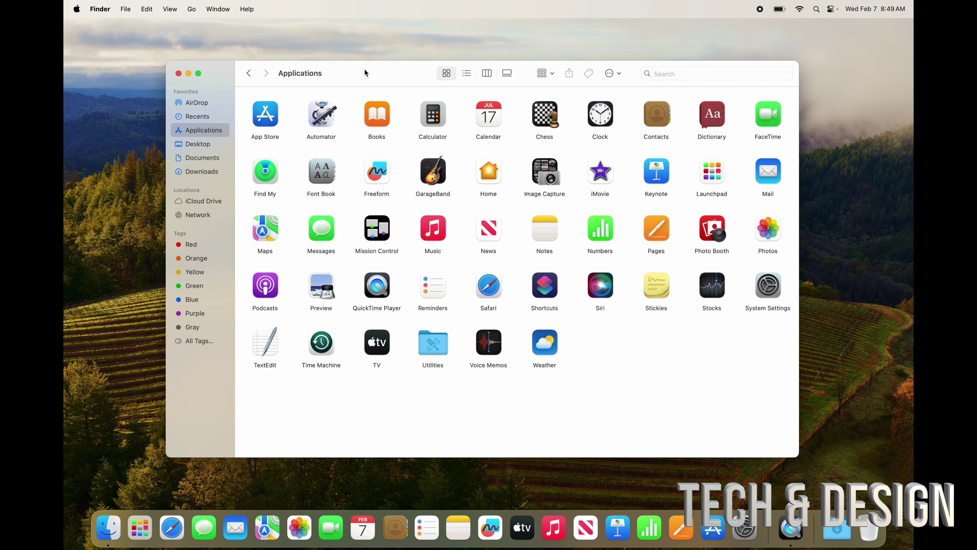
{"action": "double_click", "coordinate": [433, 347]}
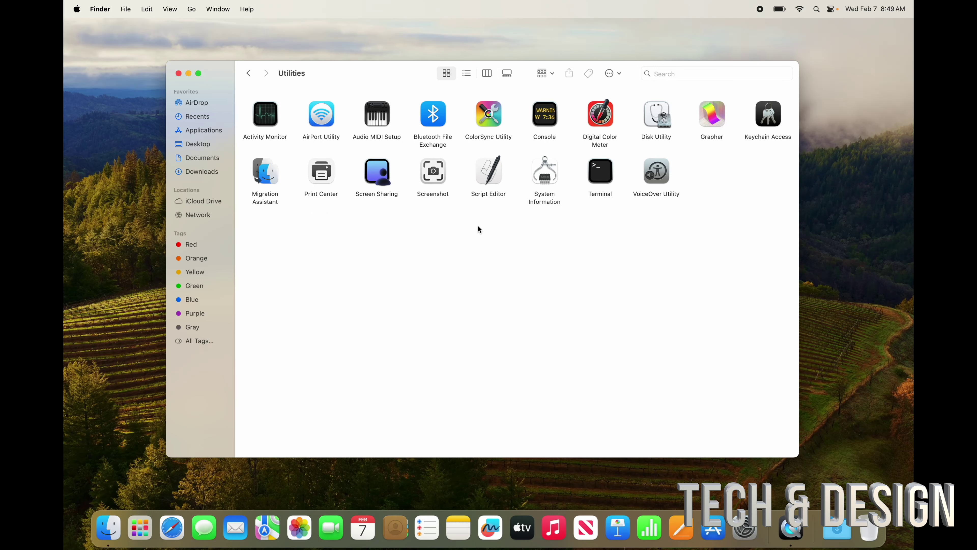
{"action": "left_click", "coordinate": [249, 73]}
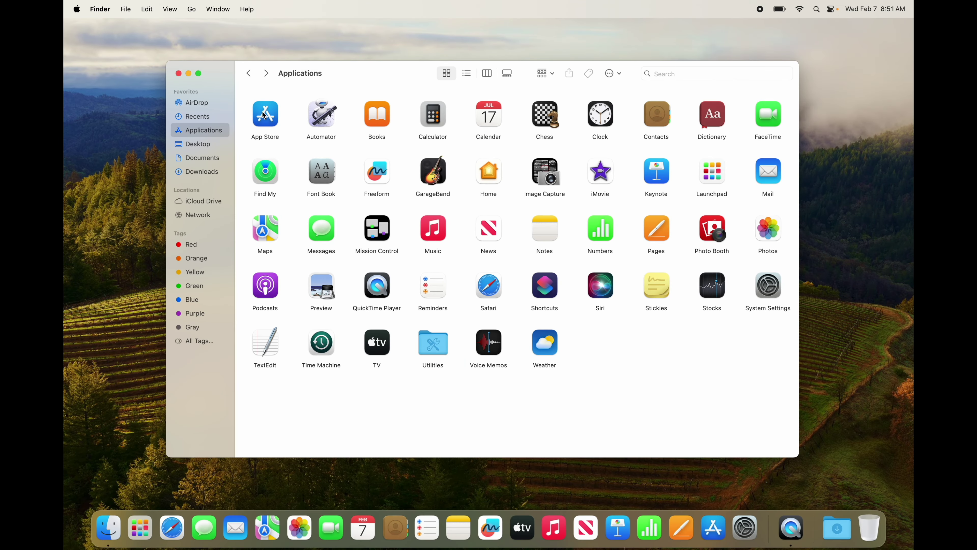
Close the Applications window, open Notification Center from the clock, and dismiss the What's New widget
{"action": "left_click", "coordinate": [178, 74]}
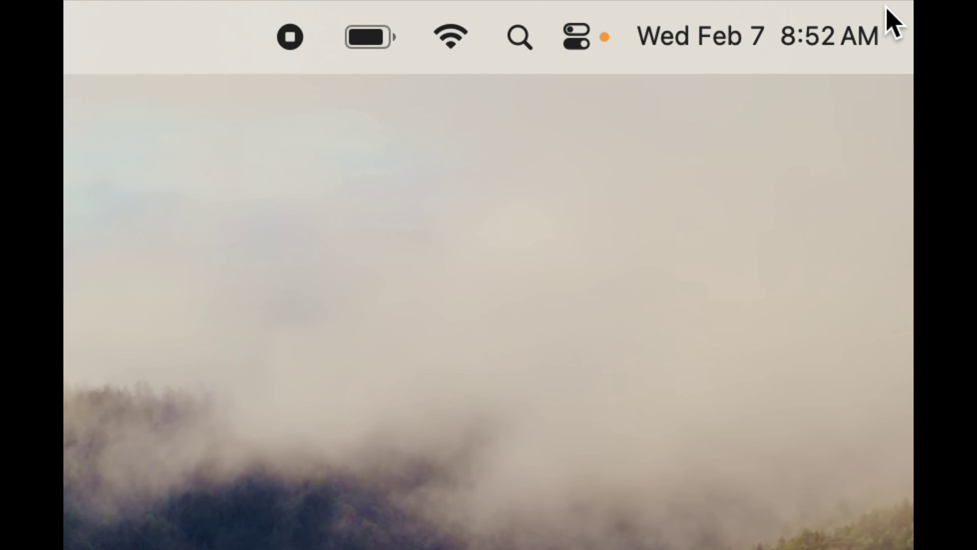
{"action": "left_click", "coordinate": [751, 55]}
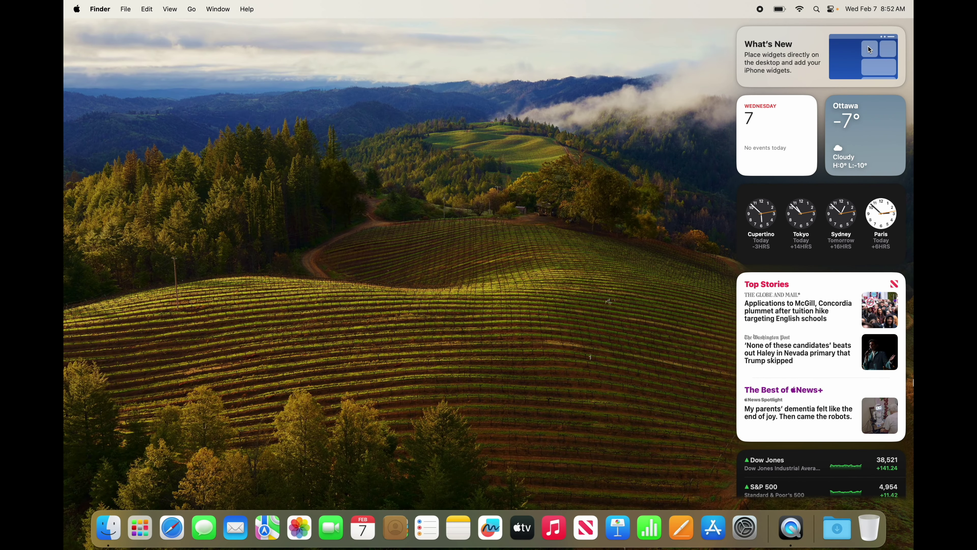
{"action": "mouse_move", "coordinate": [741, 31]}
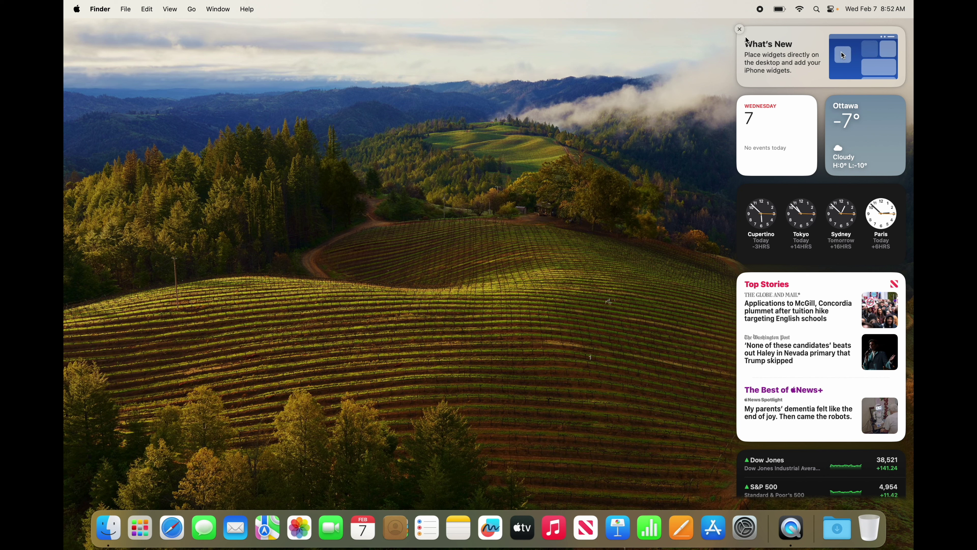
{"action": "left_click", "coordinate": [740, 29]}
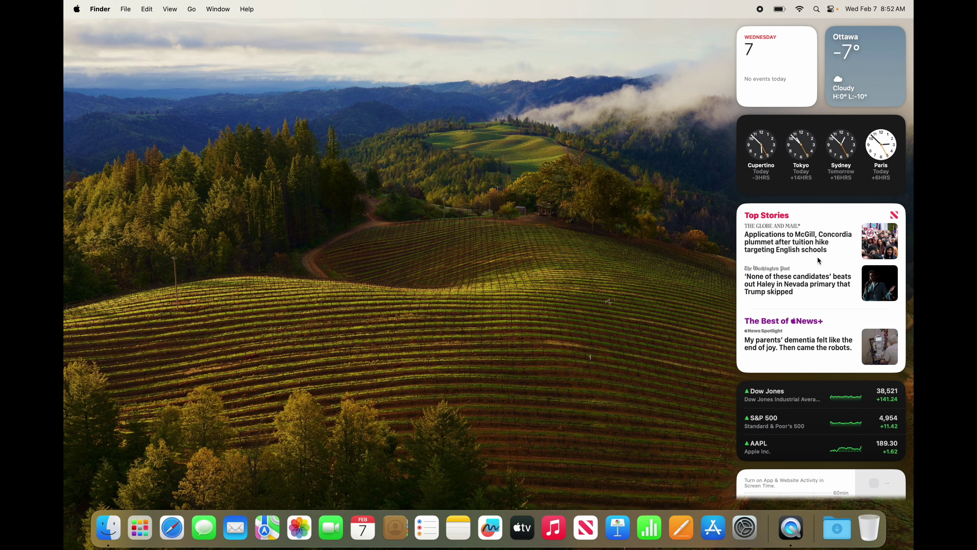
{"action": "scroll", "coordinate": [820, 269], "scroll_direction": "down", "scroll_amount": 3}
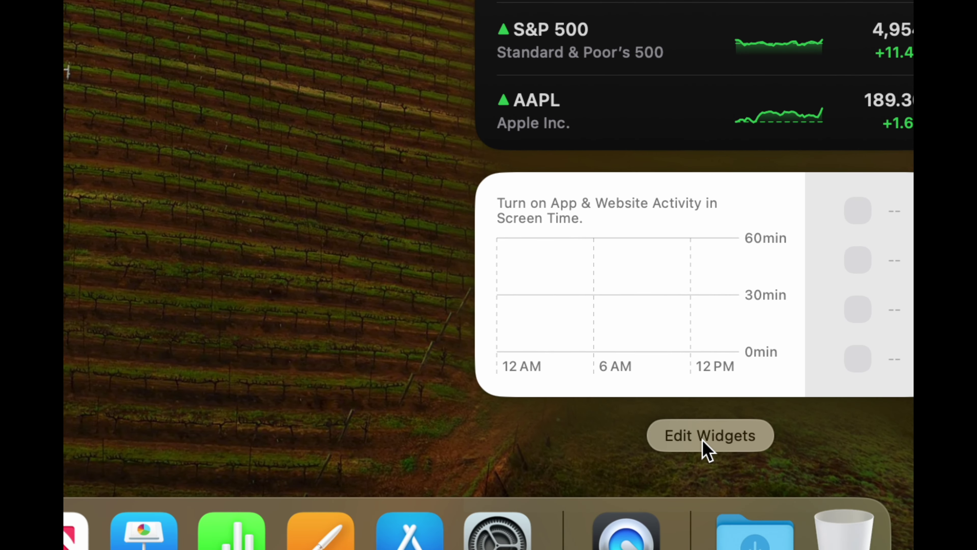
Edit widgets and remove the Screen Time, Stocks and News top stories widgets
{"action": "left_click", "coordinate": [705, 447]}
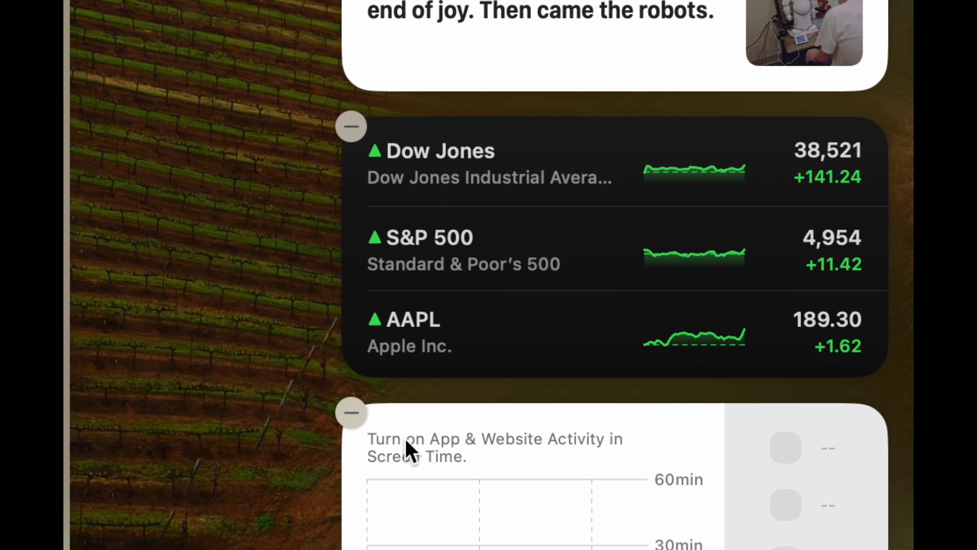
{"action": "left_click", "coordinate": [352, 416]}
{"action": "left_click", "coordinate": [356, 174]}
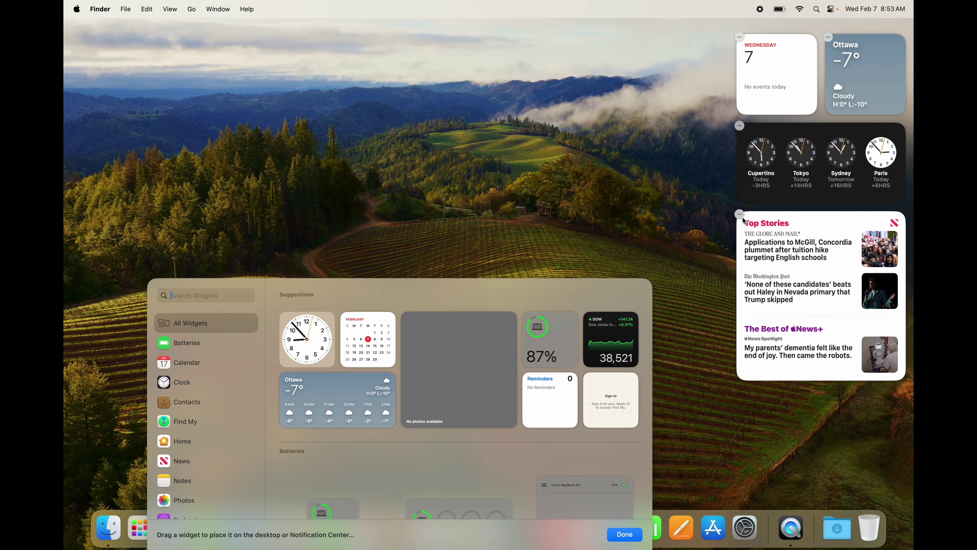
{"action": "left_click", "coordinate": [741, 215]}
Remove the old World Clock, Calendar and Weather widgets from Notification Center
{"action": "left_click", "coordinate": [740, 126]}
{"action": "left_click", "coordinate": [740, 38]}
{"action": "left_click", "coordinate": [740, 37]}
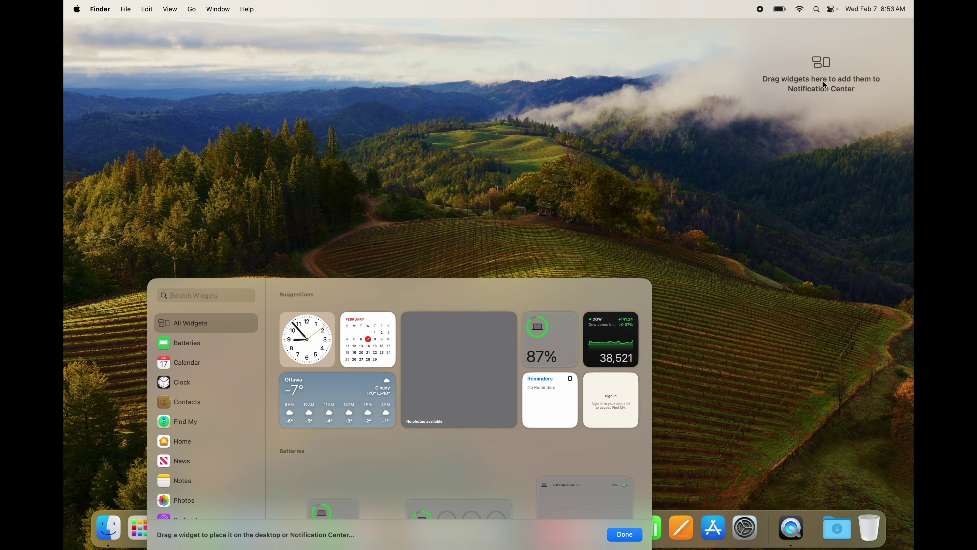
{"action": "scroll", "coordinate": [193, 401], "scroll_direction": "down", "scroll_amount": 5}
{"action": "scroll", "coordinate": [355, 437], "scroll_direction": "down", "scroll_amount": 5}
{"action": "scroll", "coordinate": [355, 437], "scroll_direction": "up", "scroll_amount": 5}
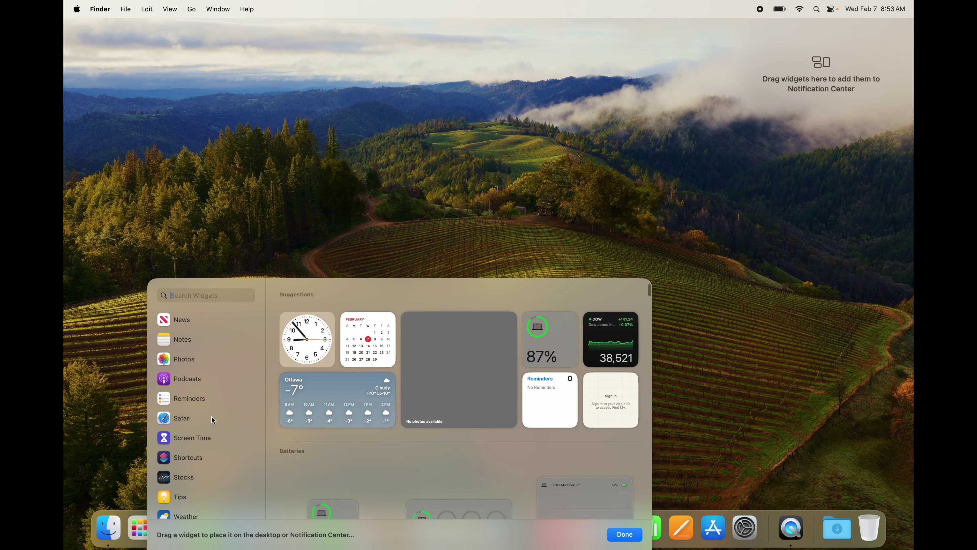
{"action": "scroll", "coordinate": [212, 417], "scroll_direction": "up", "scroll_amount": 5}
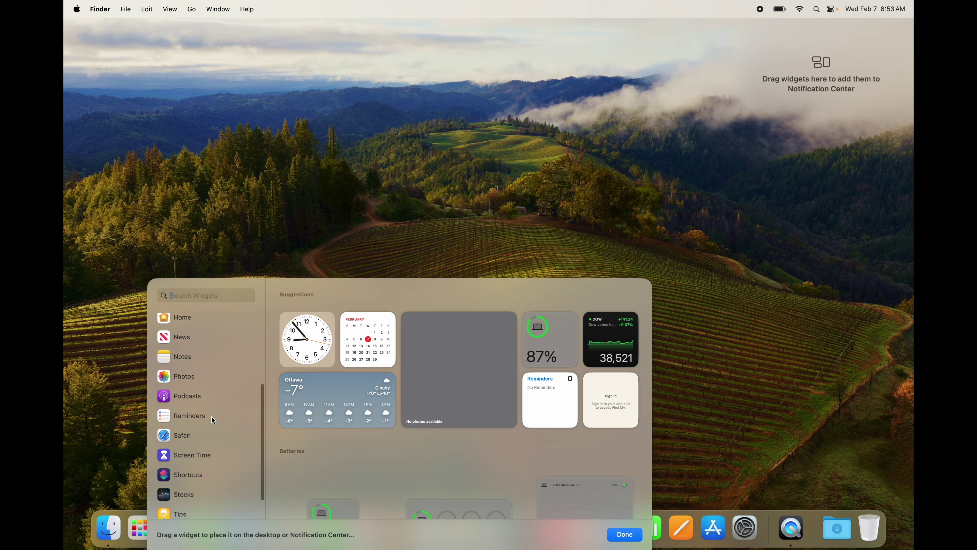
{"action": "scroll", "coordinate": [211, 416], "scroll_direction": "down", "scroll_amount": 5}
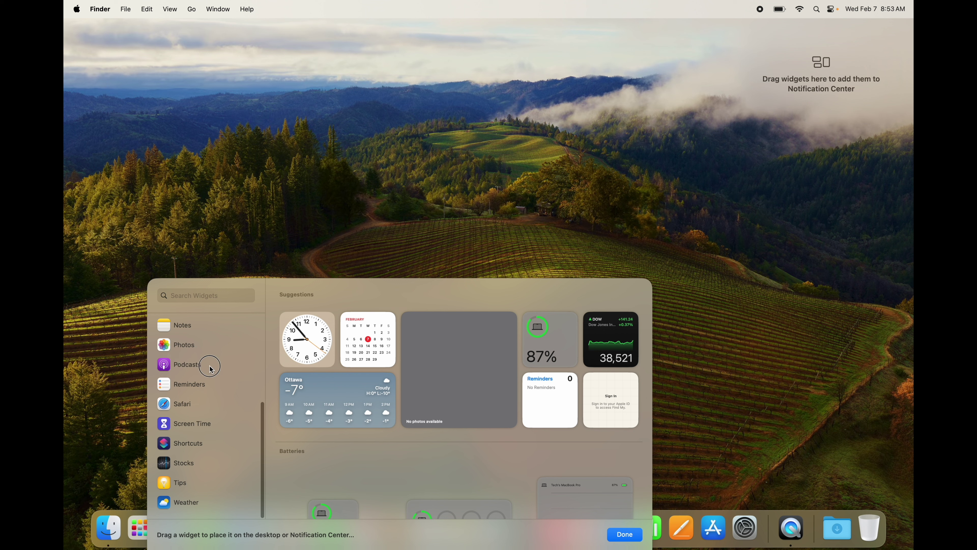
Add small and large Podcasts Up Next widgets at the desktop's top right
{"action": "left_click", "coordinate": [168, 363]}
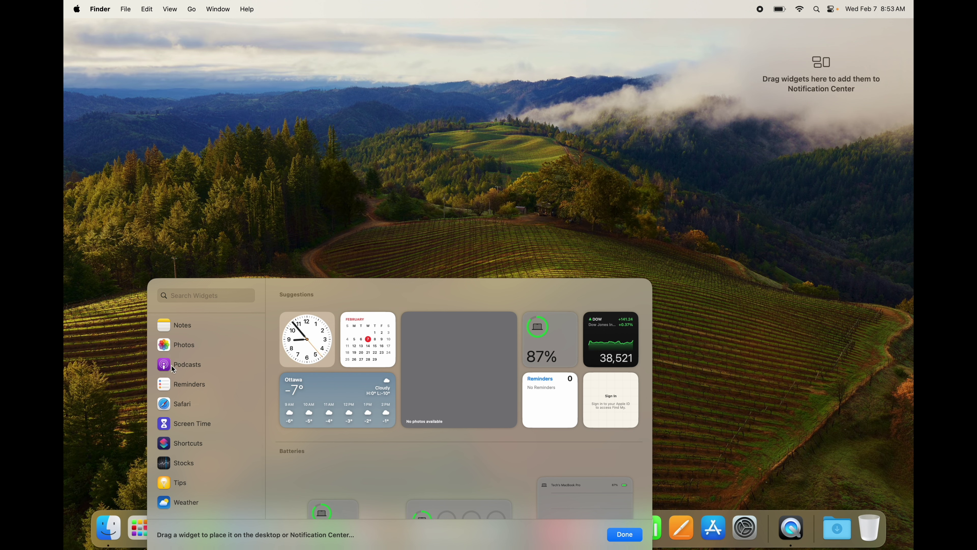
{"action": "left_click", "coordinate": [172, 366]}
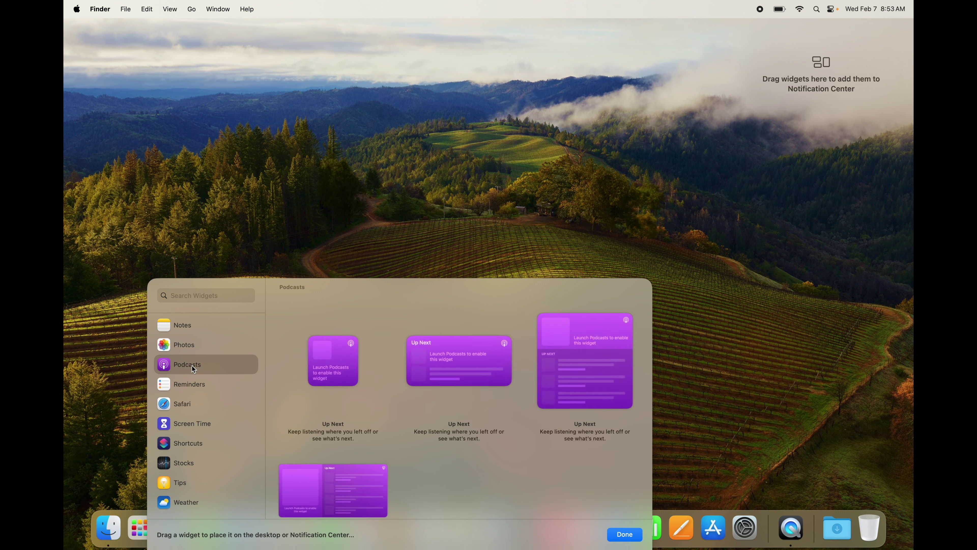
{"action": "mouse_move", "coordinate": [581, 380]}
{"action": "mouse_move", "coordinate": [330, 356]}
{"action": "left_click_drag", "start_coordinate": [358, 341], "coordinate": [763, 116]}
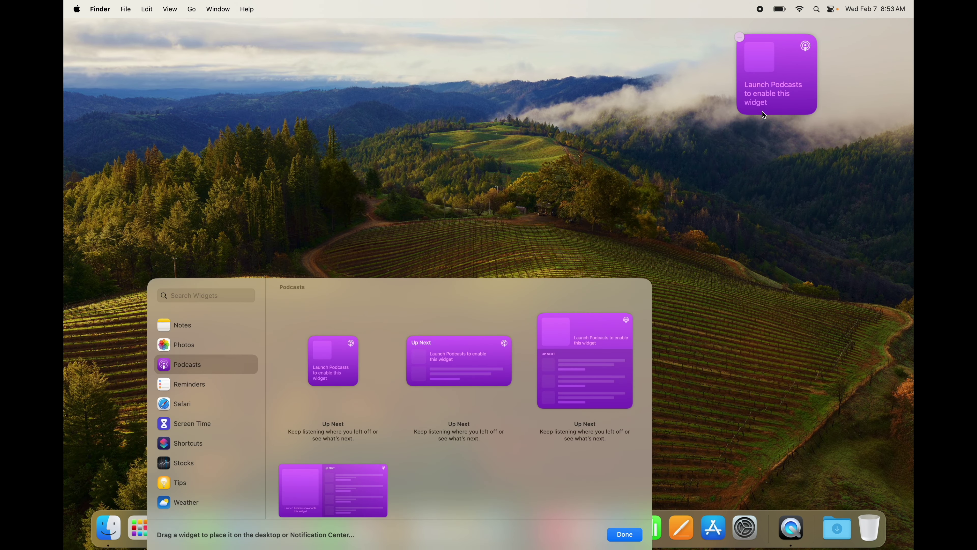
{"action": "left_click", "coordinate": [566, 375]}
{"action": "left_click_drag", "start_coordinate": [566, 376], "coordinate": [789, 233]}
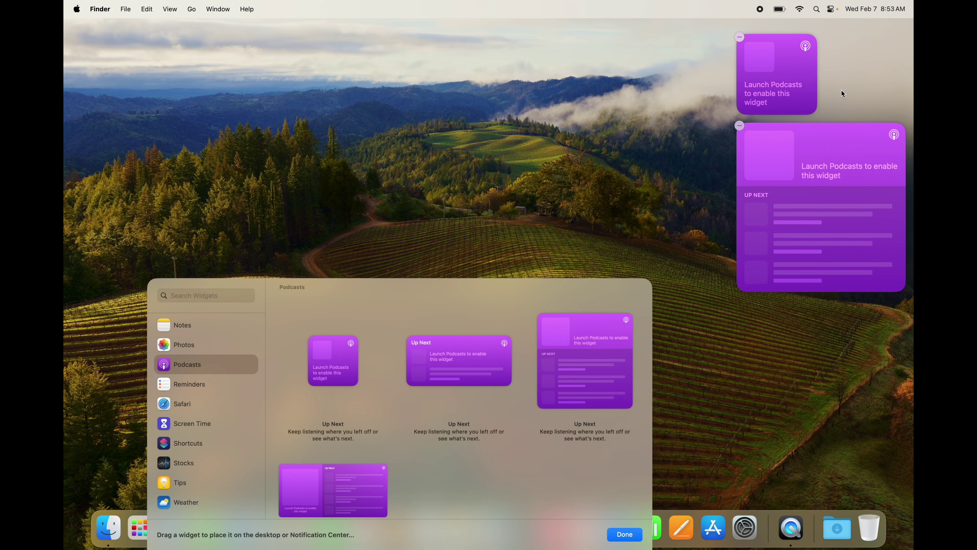
Add the small Photos Featured, medium Reminders list and medium Ottawa Weather forecast widgets
{"action": "left_click", "coordinate": [188, 347]}
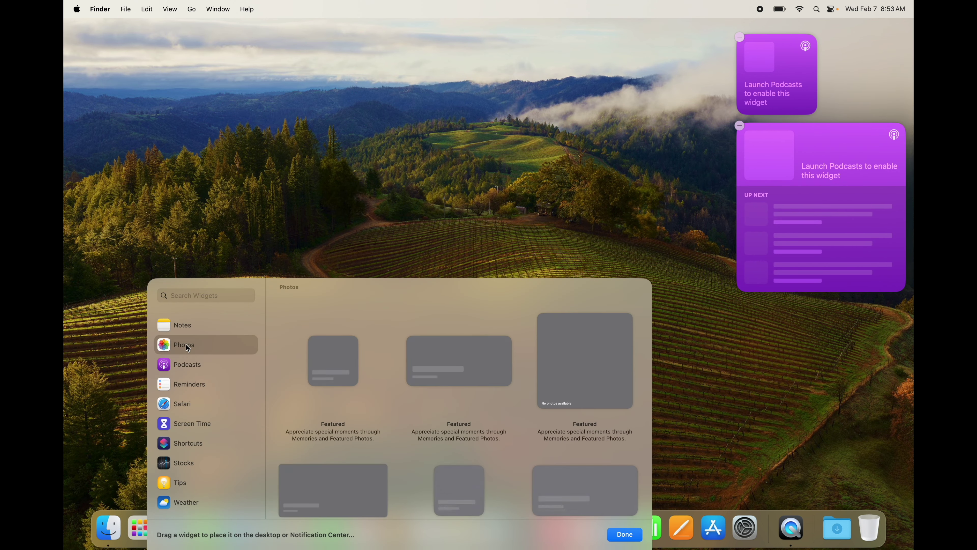
{"action": "left_click_drag", "start_coordinate": [315, 375], "coordinate": [846, 96]}
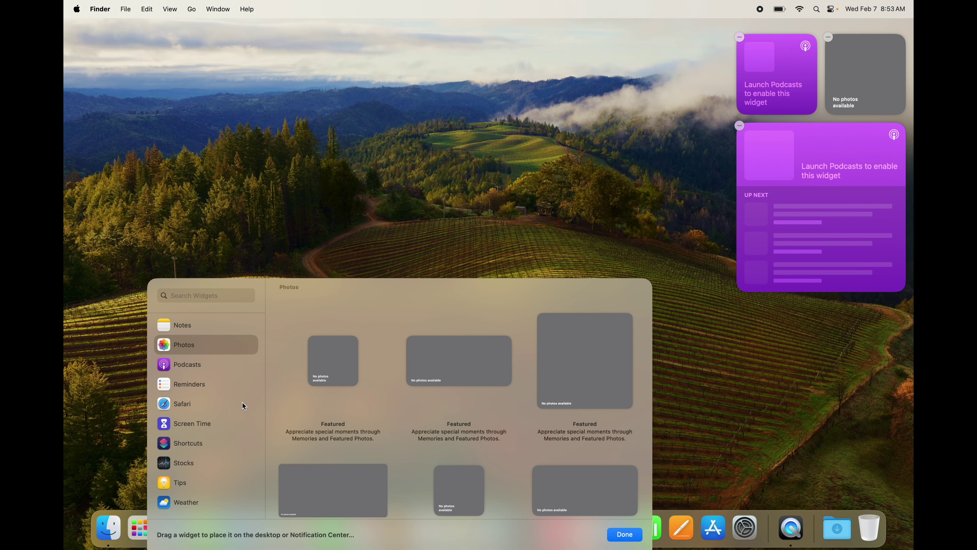
{"action": "left_click", "coordinate": [181, 384]}
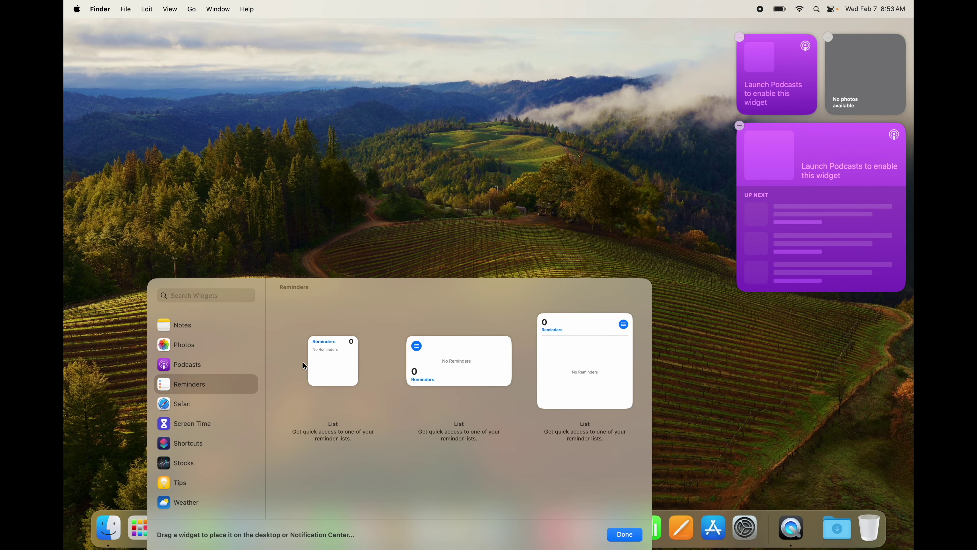
{"action": "left_click_drag", "start_coordinate": [450, 370], "coordinate": [799, 360]}
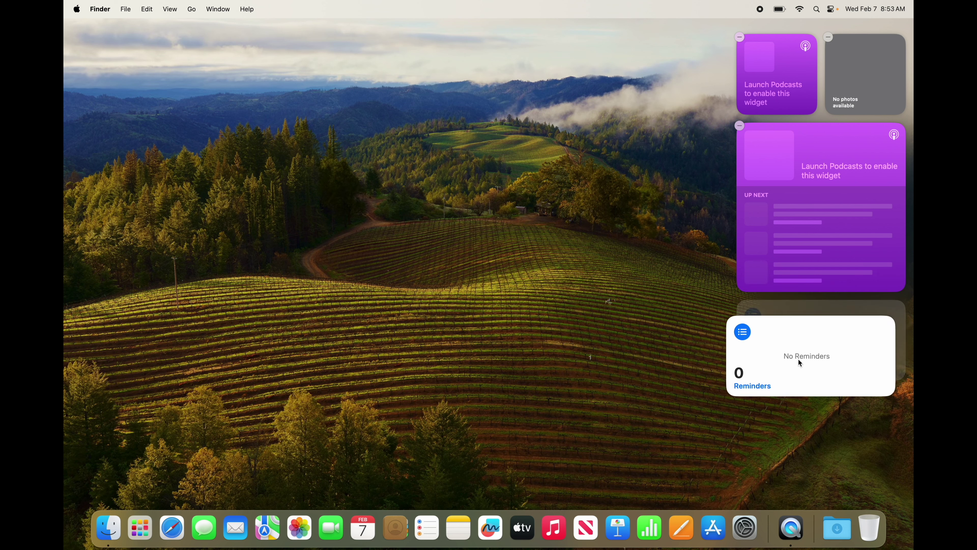
{"action": "left_click", "coordinate": [175, 500]}
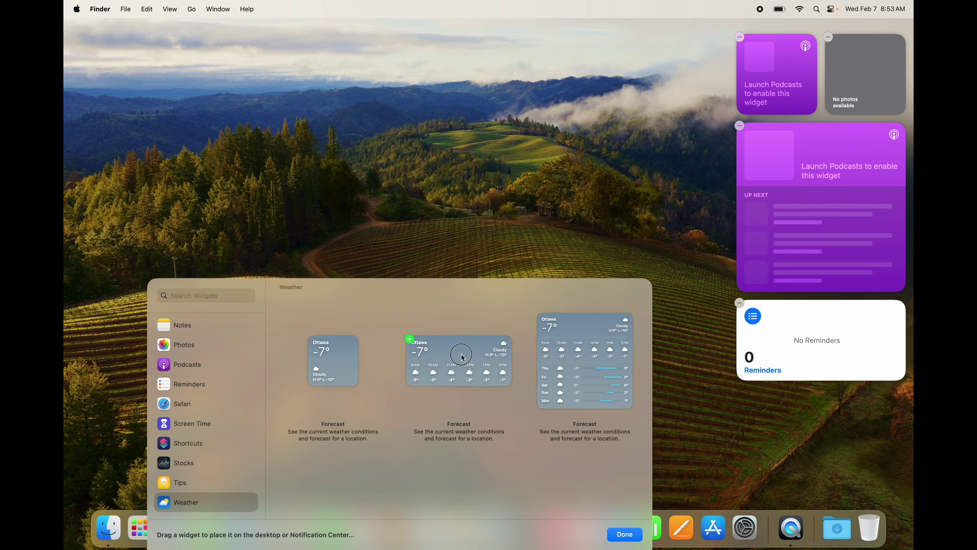
{"action": "left_click_drag", "start_coordinate": [454, 356], "coordinate": [813, 416]}
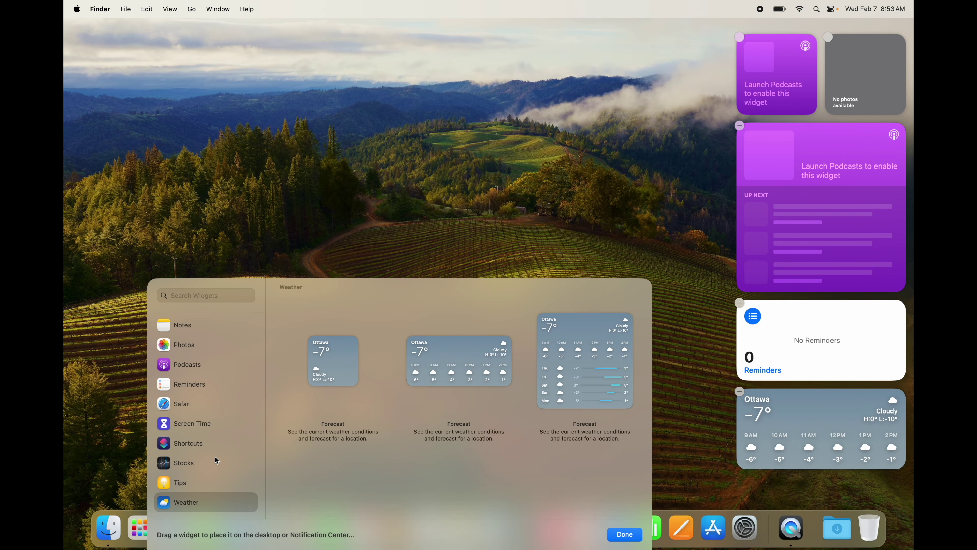
Scroll back up the widget gallery to the Batteries widgets
{"action": "scroll", "coordinate": [190, 469], "scroll_direction": "up", "scroll_amount": 5}
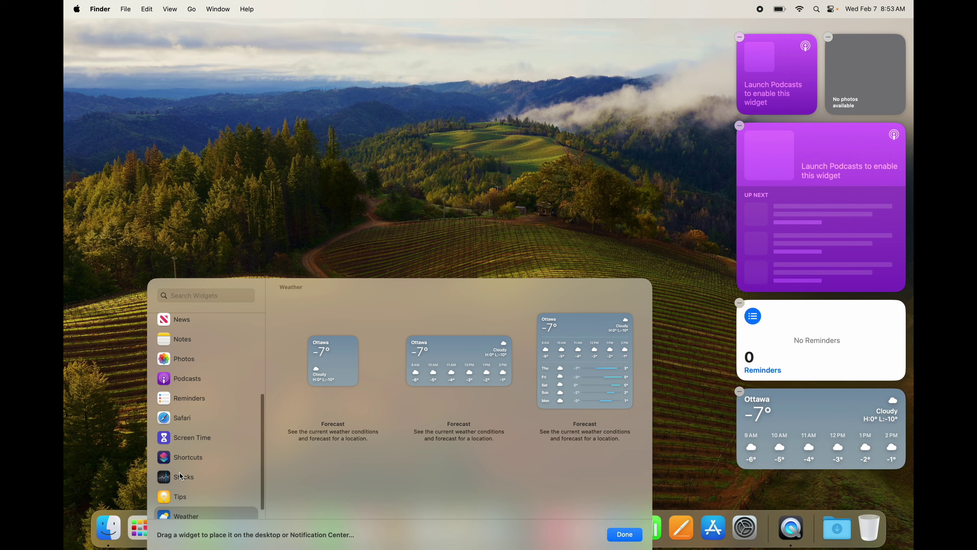
{"action": "scroll", "coordinate": [181, 476], "scroll_direction": "up", "scroll_amount": 5}
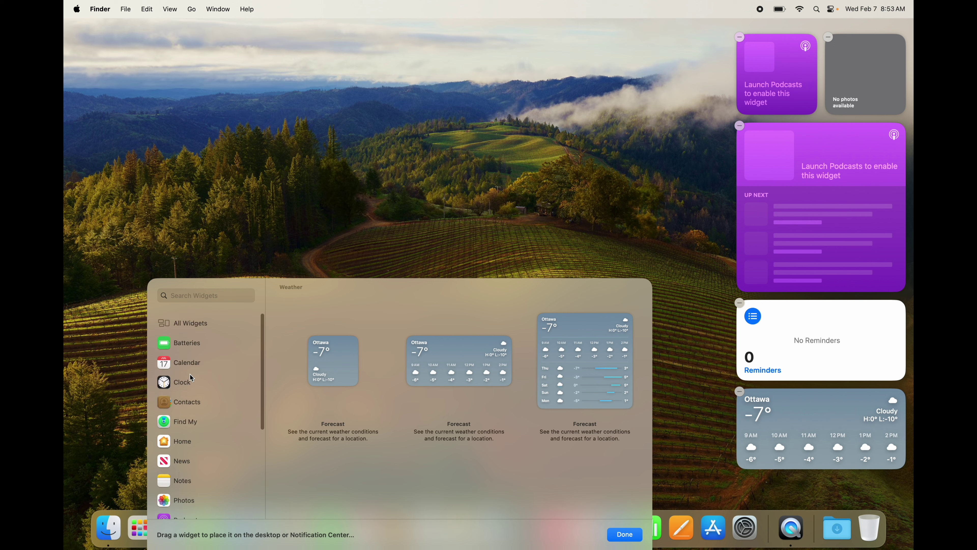
{"action": "left_click", "coordinate": [180, 343]}
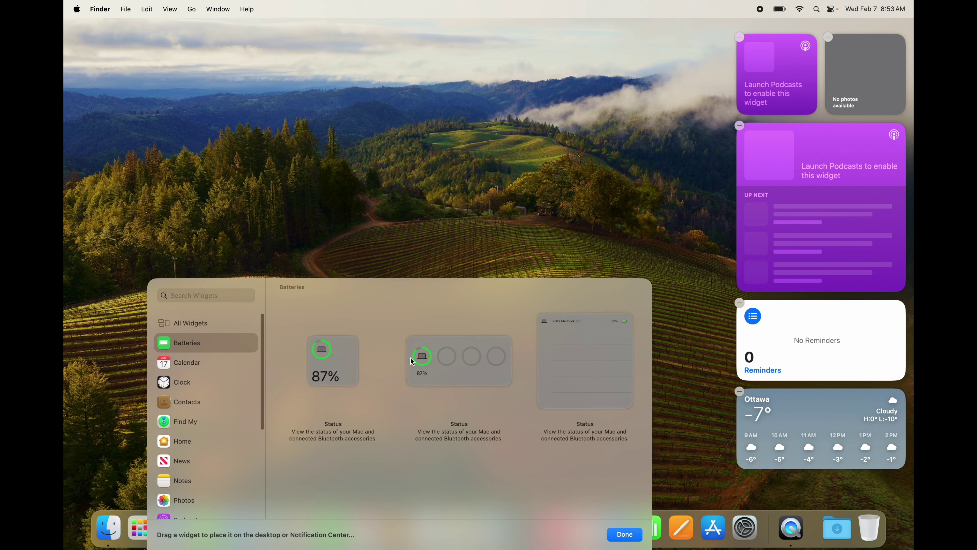
Place the medium Batteries Status widget below the Weather widget
{"action": "left_click_drag", "start_coordinate": [439, 360], "coordinate": [770, 476]}
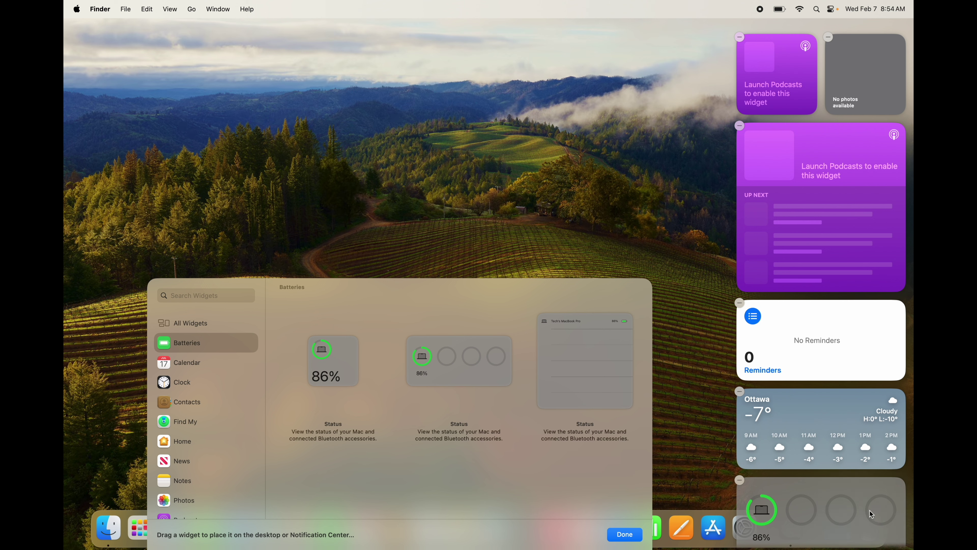
{"action": "scroll", "coordinate": [199, 428], "scroll_direction": "down", "scroll_amount": 5}
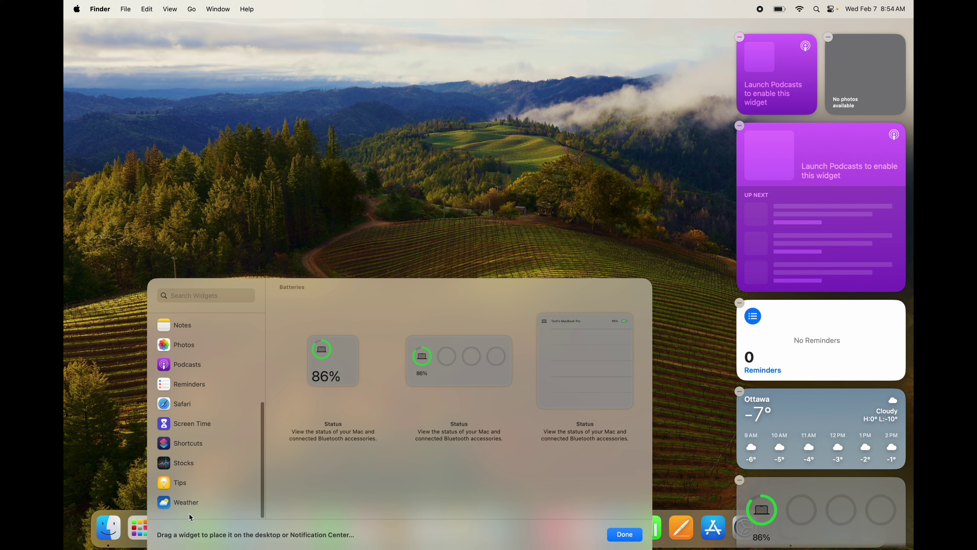
{"action": "scroll", "coordinate": [187, 446], "scroll_direction": "up", "scroll_amount": 4}
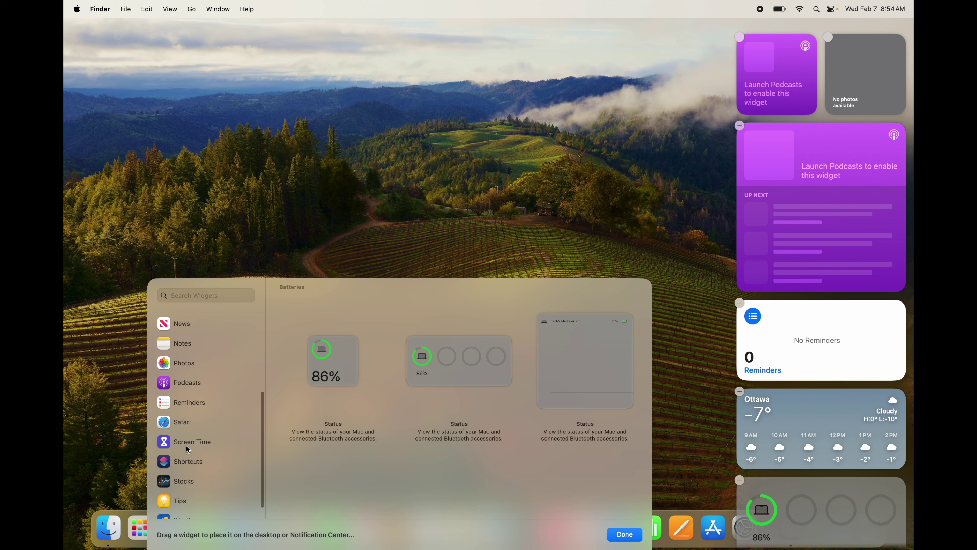
{"action": "scroll", "coordinate": [187, 446], "scroll_direction": "up", "scroll_amount": 3}
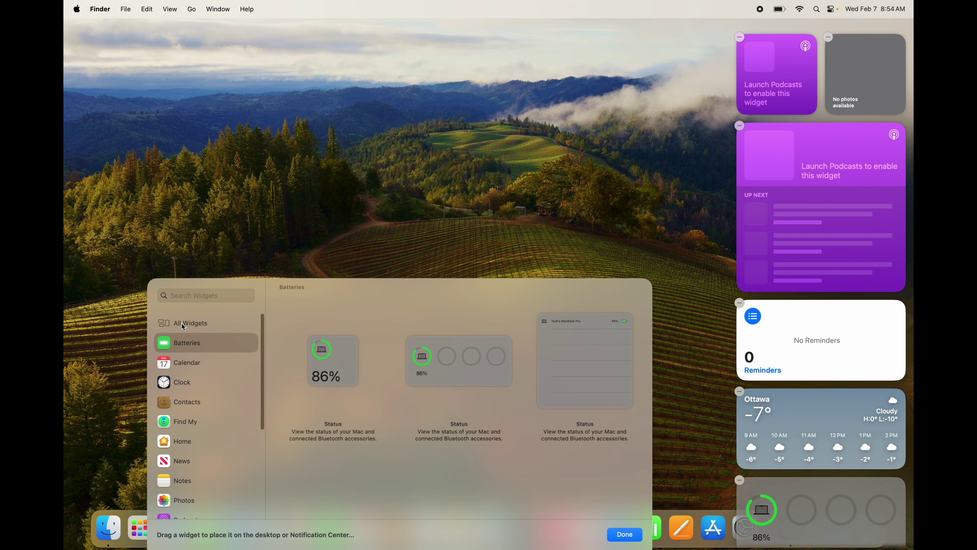
Browse the full All Widgets gallery, then exit widget editing via the wallpaper
{"action": "left_click", "coordinate": [184, 326]}
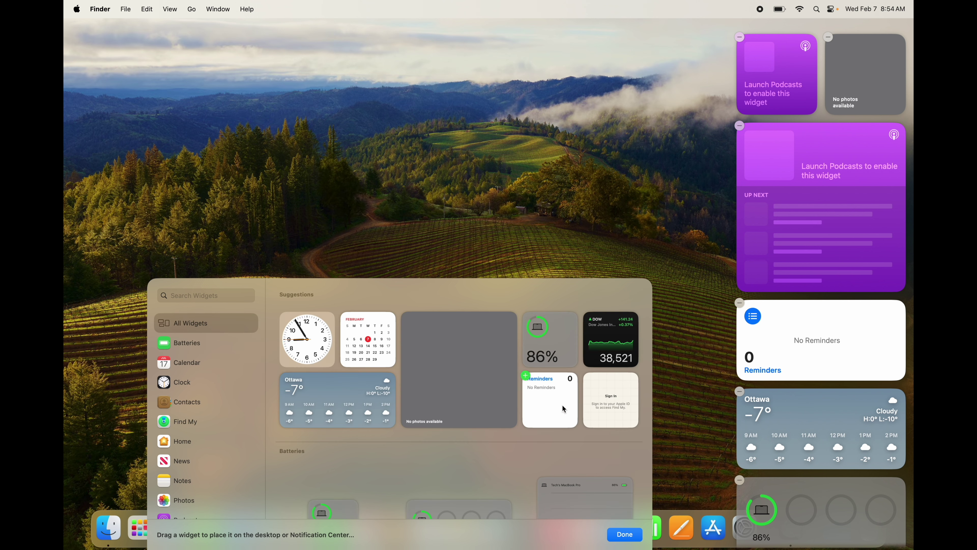
{"action": "scroll", "coordinate": [562, 406], "scroll_direction": "down", "scroll_amount": 10}
{"action": "scroll", "coordinate": [563, 408], "scroll_direction": "down", "scroll_amount": 15}
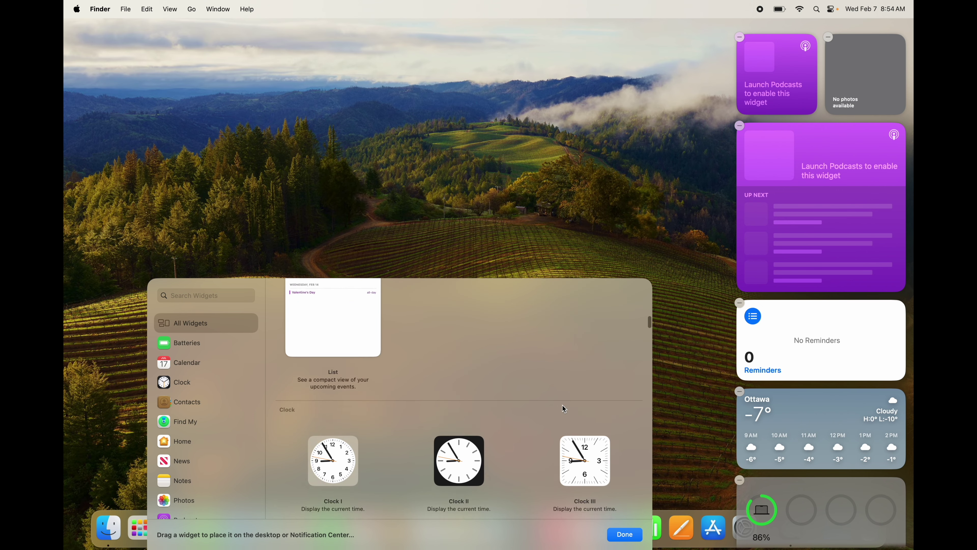
{"action": "scroll", "coordinate": [564, 408], "scroll_direction": "down", "scroll_amount": 15}
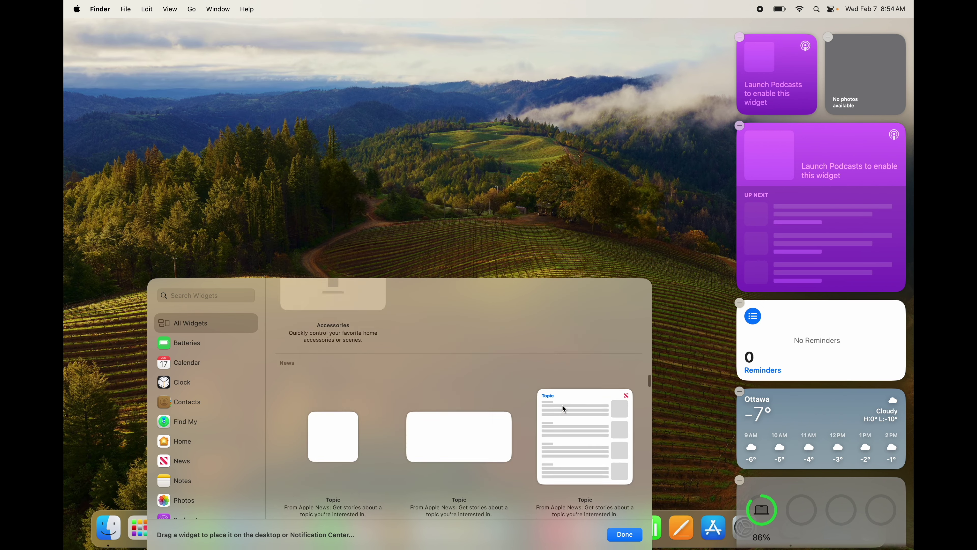
{"action": "scroll", "coordinate": [564, 408], "scroll_direction": "down", "scroll_amount": 15}
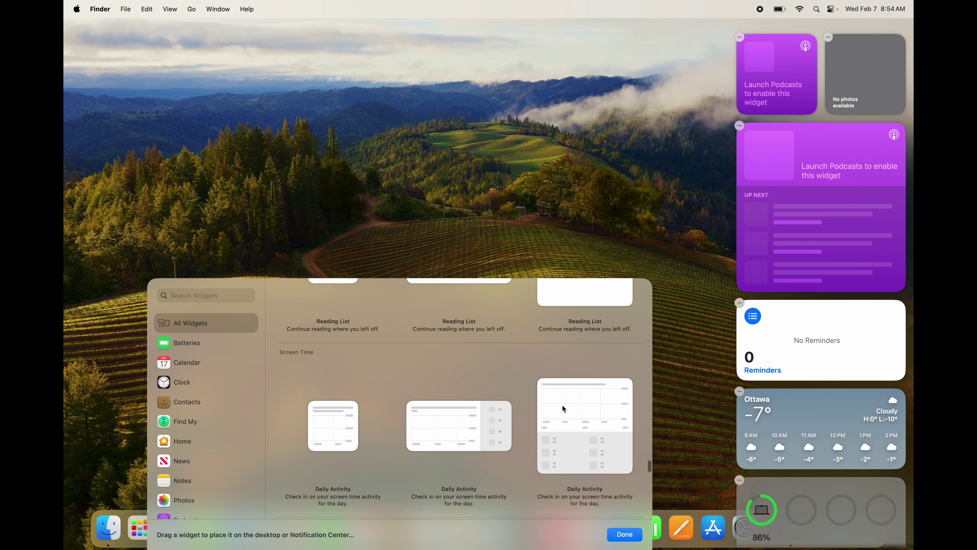
{"action": "scroll", "coordinate": [564, 408], "scroll_direction": "up", "scroll_amount": 10}
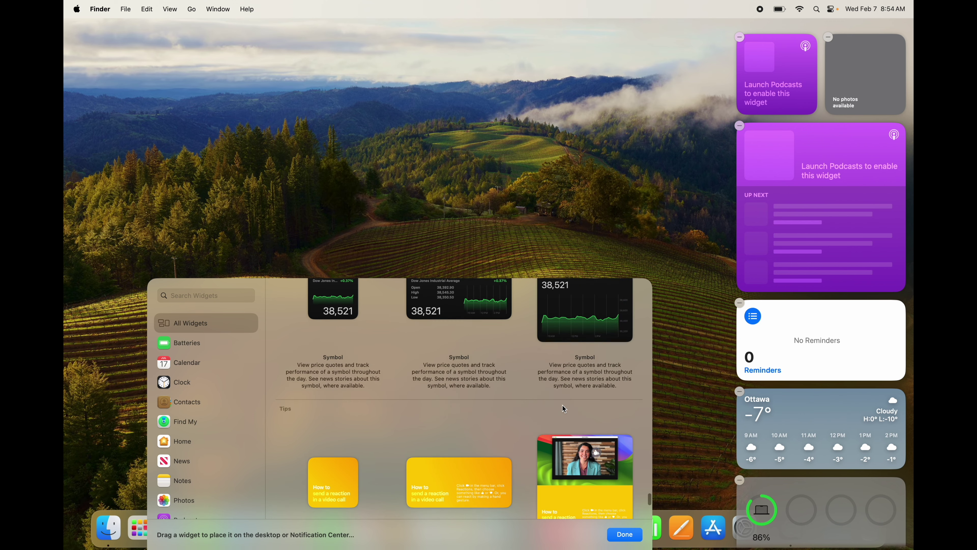
{"action": "scroll", "coordinate": [564, 408], "scroll_direction": "up", "scroll_amount": 8}
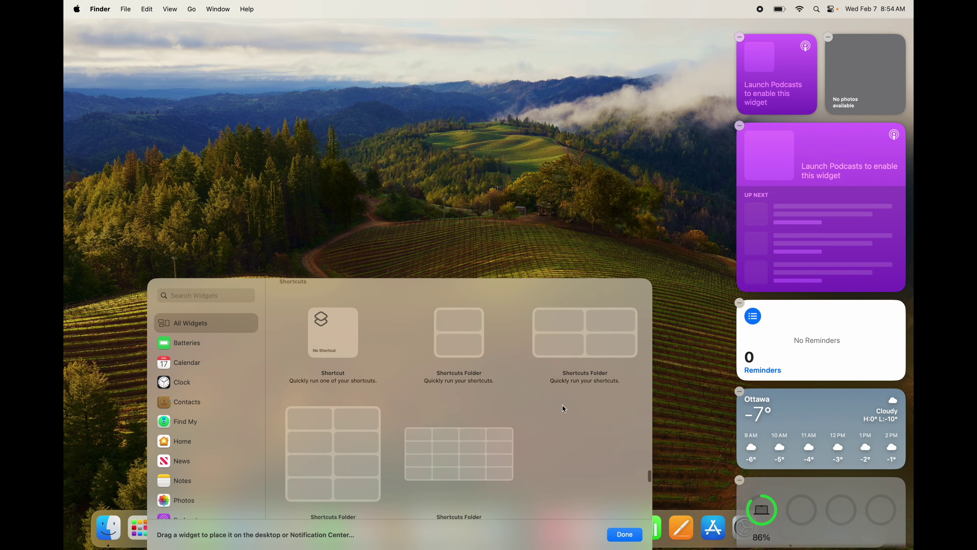
{"action": "scroll", "coordinate": [563, 408], "scroll_direction": "up", "scroll_amount": 6}
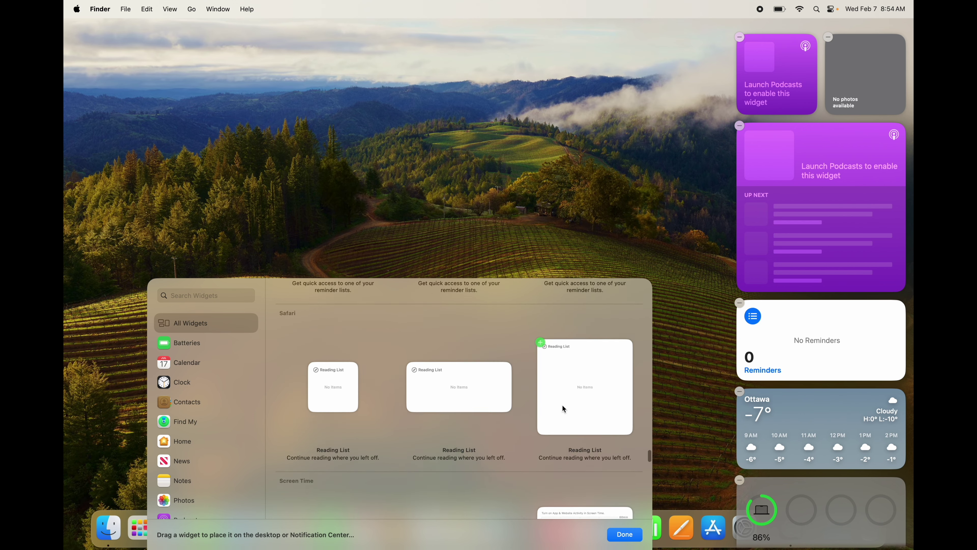
{"action": "scroll", "coordinate": [563, 409], "scroll_direction": "up", "scroll_amount": 6}
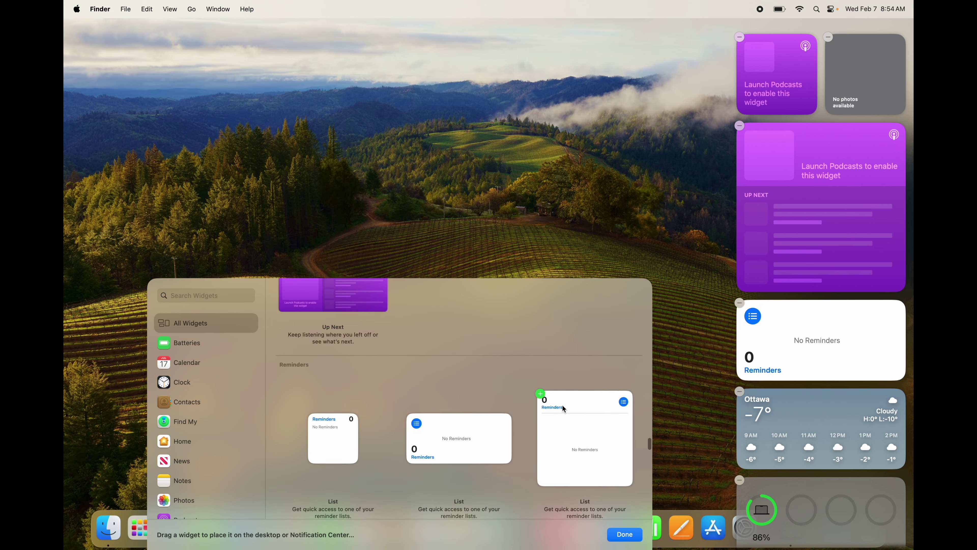
{"action": "scroll", "coordinate": [563, 405], "scroll_direction": "up", "scroll_amount": 5}
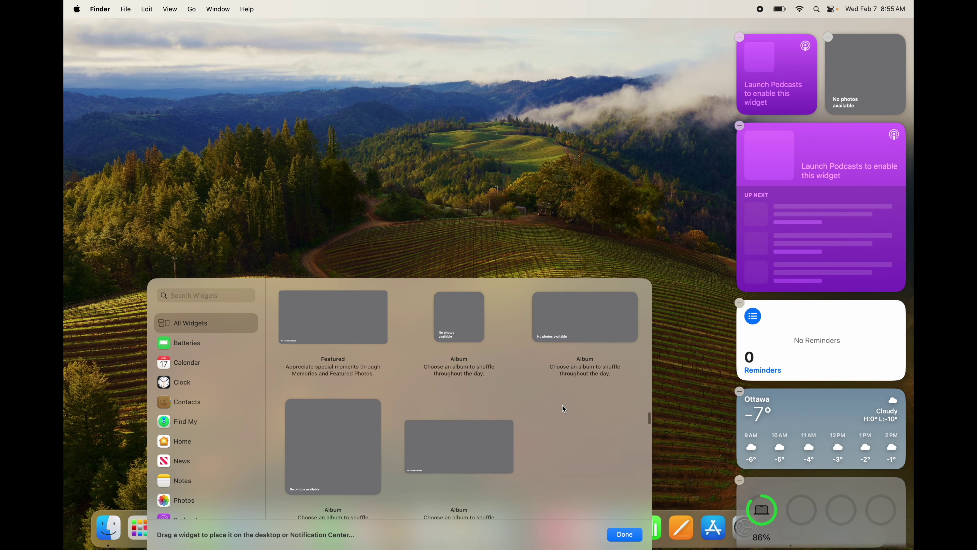
{"action": "scroll", "coordinate": [563, 405], "scroll_direction": "up", "scroll_amount": 6}
{"action": "scroll", "coordinate": [563, 406], "scroll_direction": "up", "scroll_amount": 2}
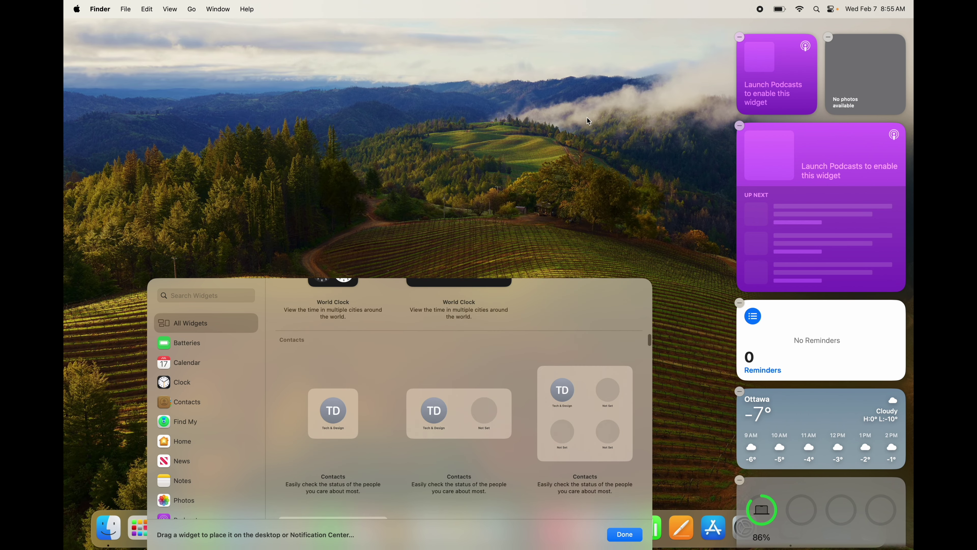
{"action": "left_click", "coordinate": [649, 171]}
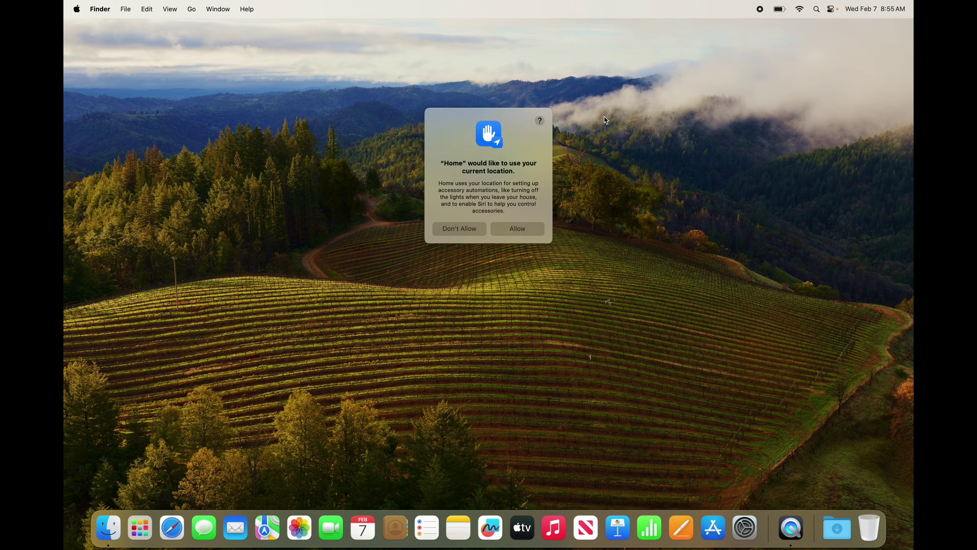
Allow Home location access and move the Ottawa weather and Reminders widgets onto the desktop
{"action": "left_click", "coordinate": [523, 232]}
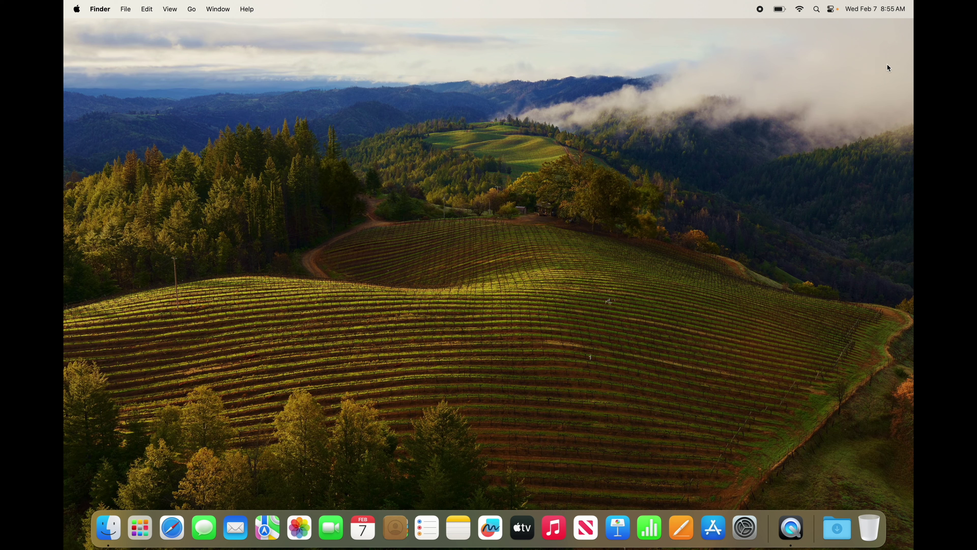
{"action": "left_click", "coordinate": [880, 9]}
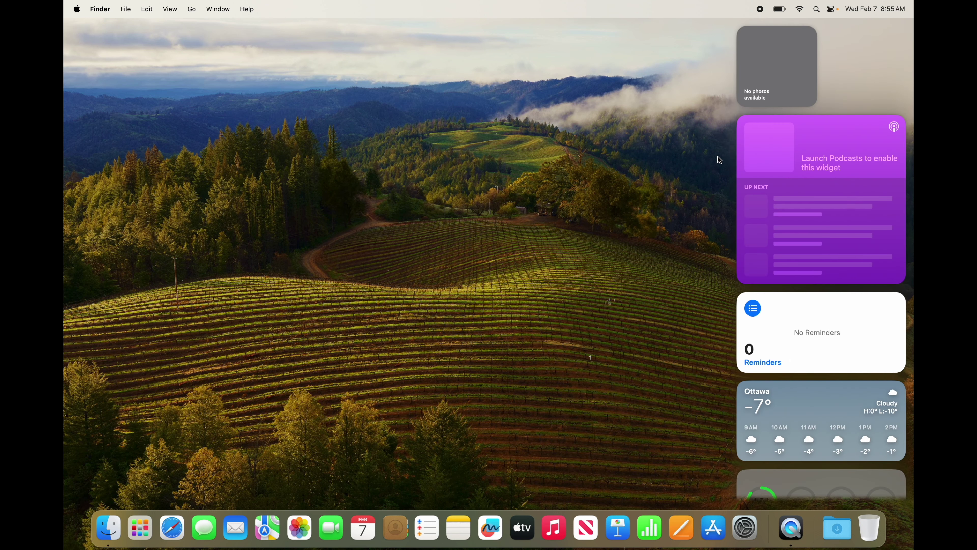
{"action": "scroll", "coordinate": [850, 340], "scroll_direction": "down", "scroll_amount": 4}
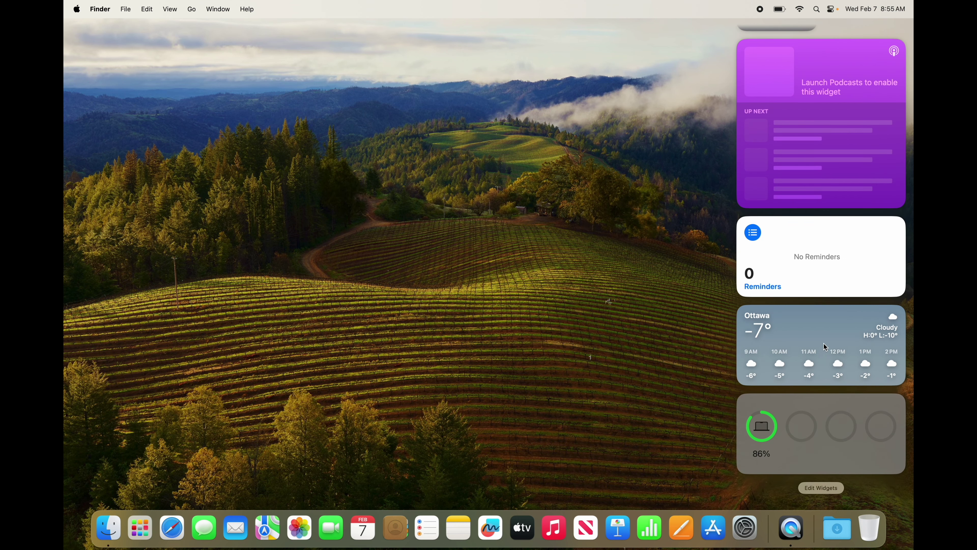
{"action": "left_click_drag", "start_coordinate": [831, 346], "coordinate": [467, 114]}
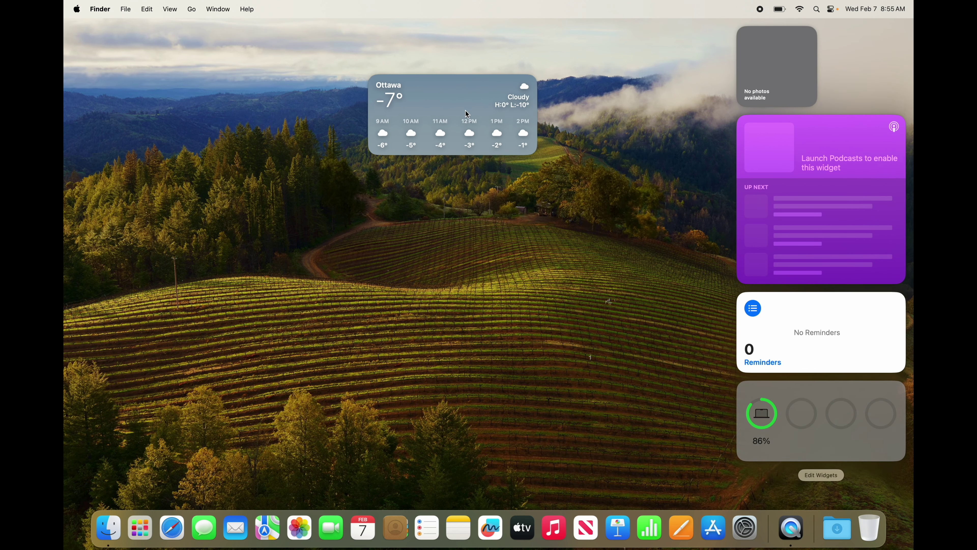
{"action": "left_click_drag", "start_coordinate": [829, 333], "coordinate": [487, 232]}
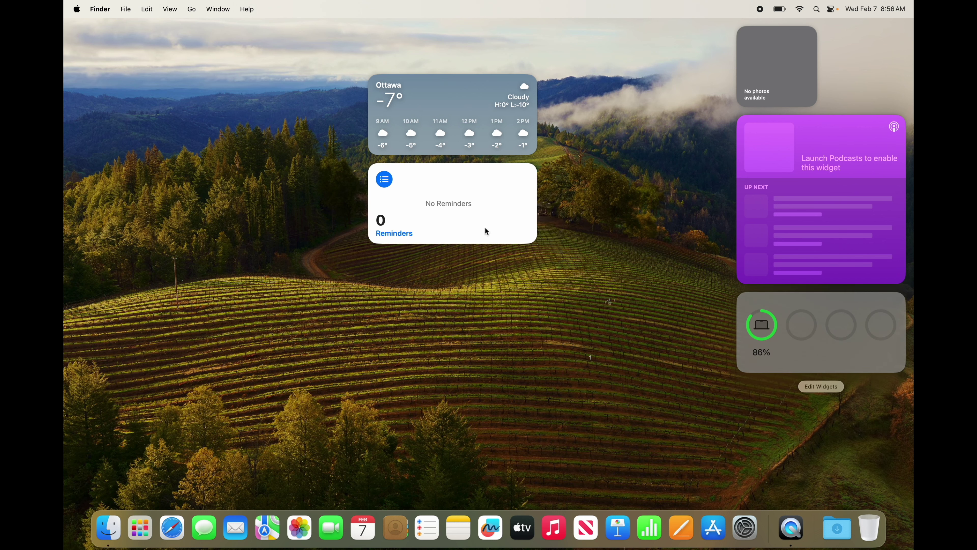
Add a Clock widget below the Batteries widget in the widget panel
{"action": "left_click", "coordinate": [821, 388]}
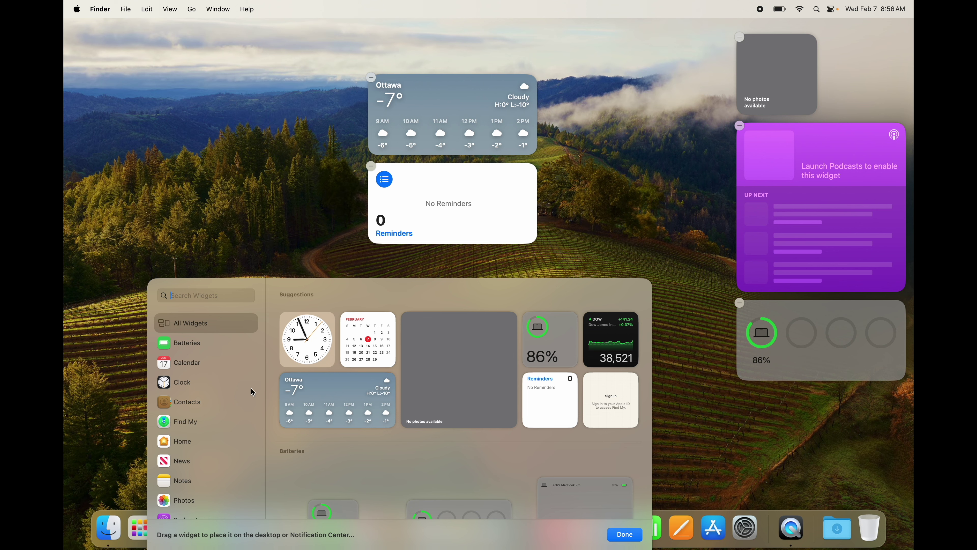
{"action": "mouse_move", "coordinate": [304, 341]}
{"action": "left_click_drag", "start_coordinate": [303, 342], "coordinate": [766, 424]}
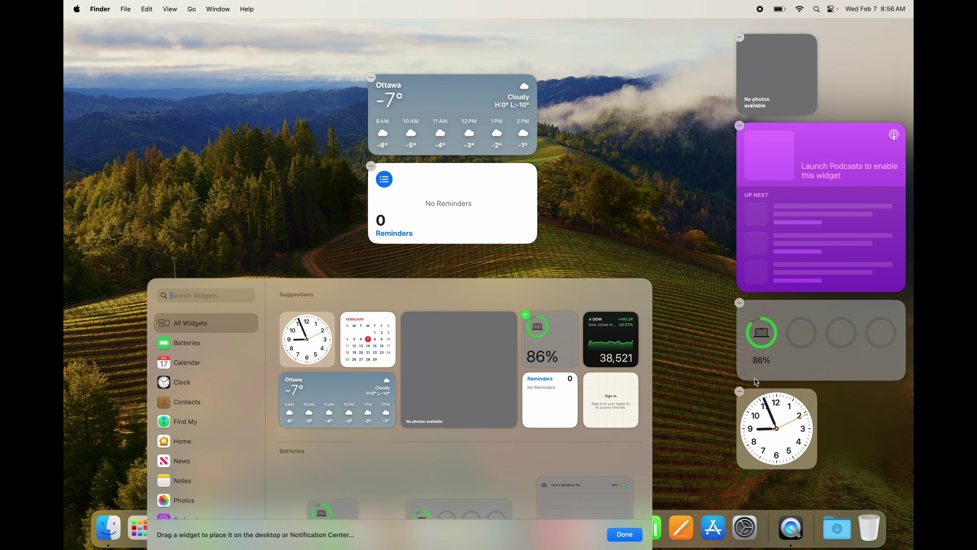
{"action": "left_click", "coordinate": [713, 344]}
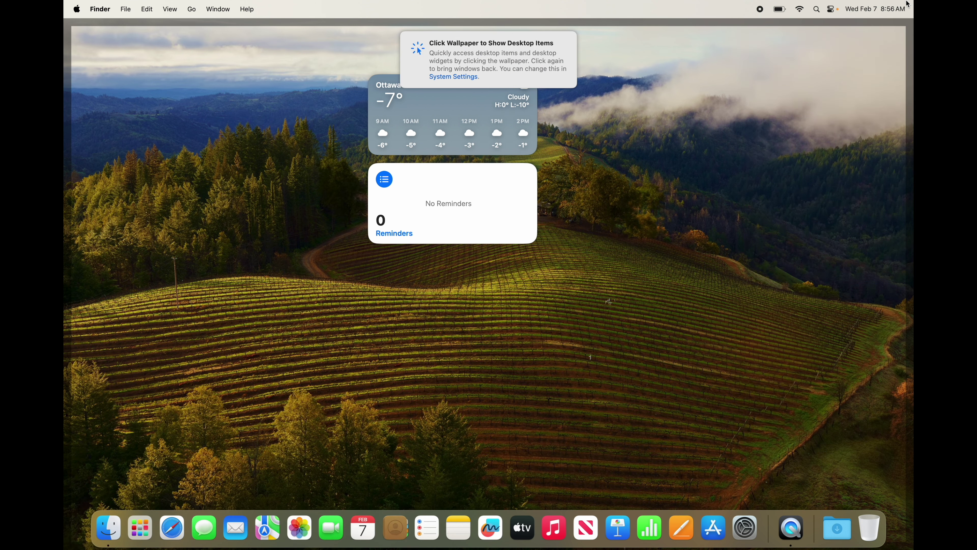
{"action": "left_click", "coordinate": [899, 10]}
Arrange the Clock, Reminders and weather widgets in a row at screen centre
{"action": "left_click_drag", "start_coordinate": [784, 409], "coordinate": [605, 94]}
{"action": "left_click", "coordinate": [684, 176]}
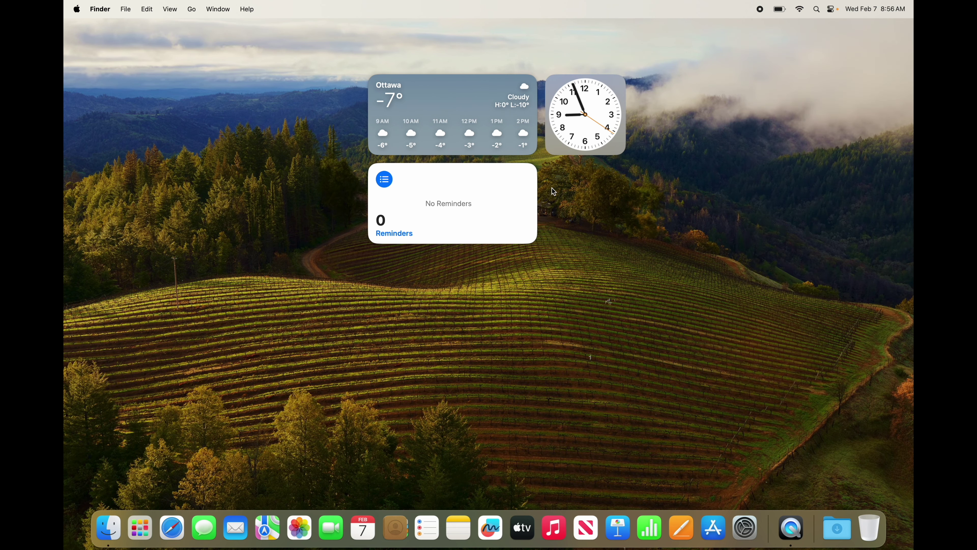
{"action": "left_click_drag", "start_coordinate": [569, 131], "coordinate": [816, 83]}
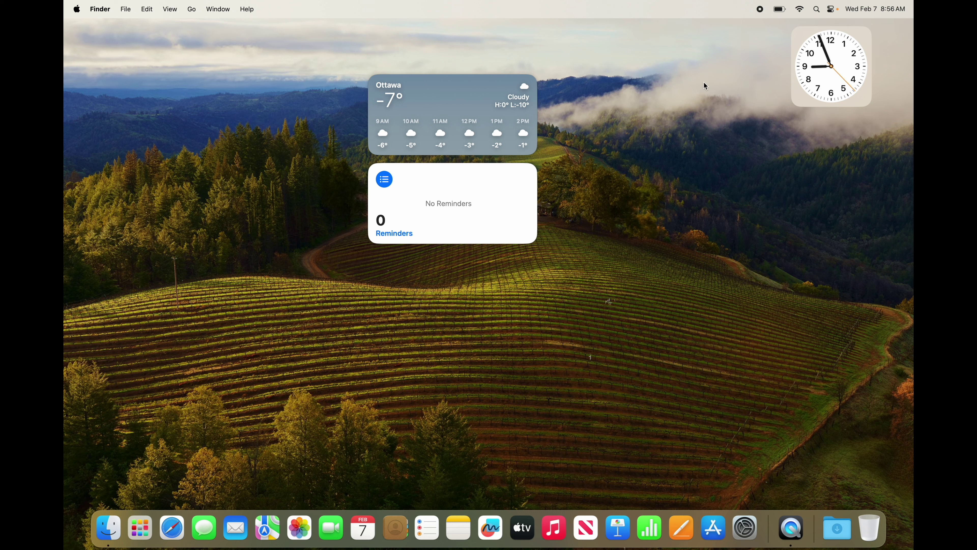
{"action": "left_click_drag", "start_coordinate": [474, 109], "coordinate": [690, 70]}
{"action": "left_click_drag", "start_coordinate": [509, 190], "coordinate": [530, 66]}
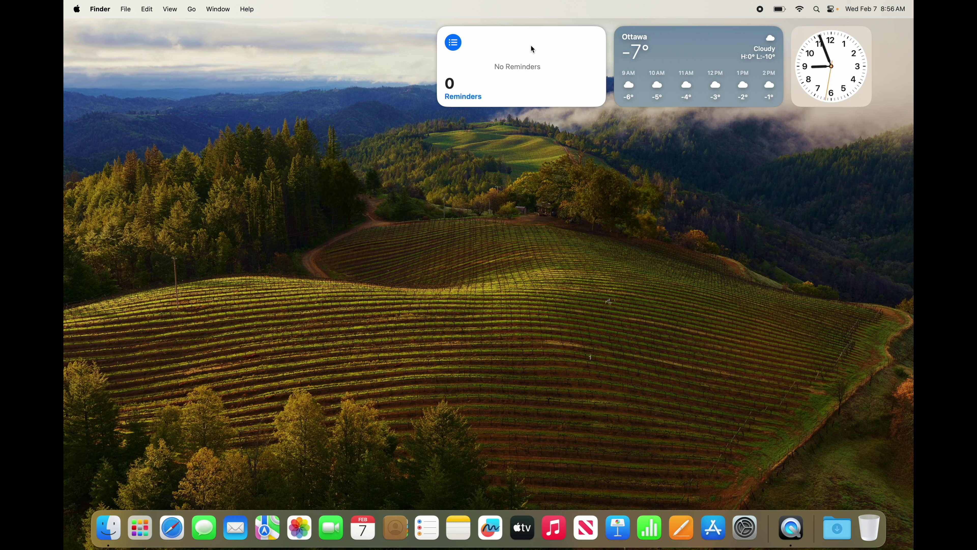
{"action": "left_click_drag", "start_coordinate": [540, 66], "coordinate": [467, 257]}
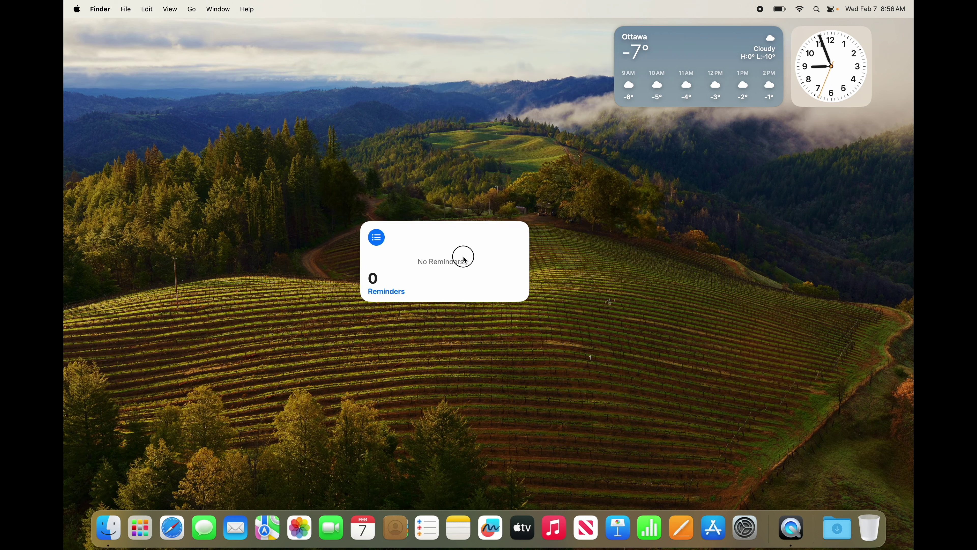
{"action": "left_click_drag", "start_coordinate": [658, 58], "coordinate": [681, 197]}
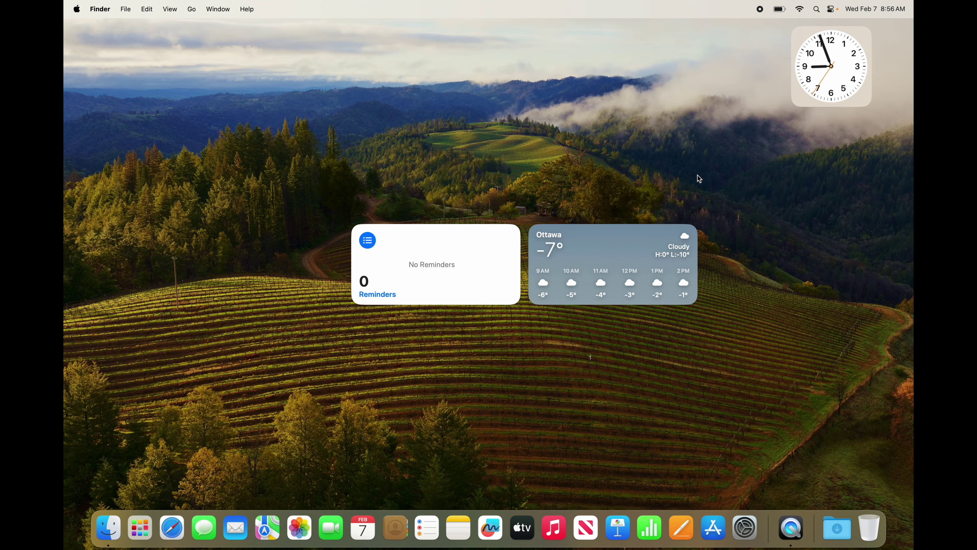
{"action": "left_click_drag", "start_coordinate": [822, 73], "coordinate": [294, 271]}
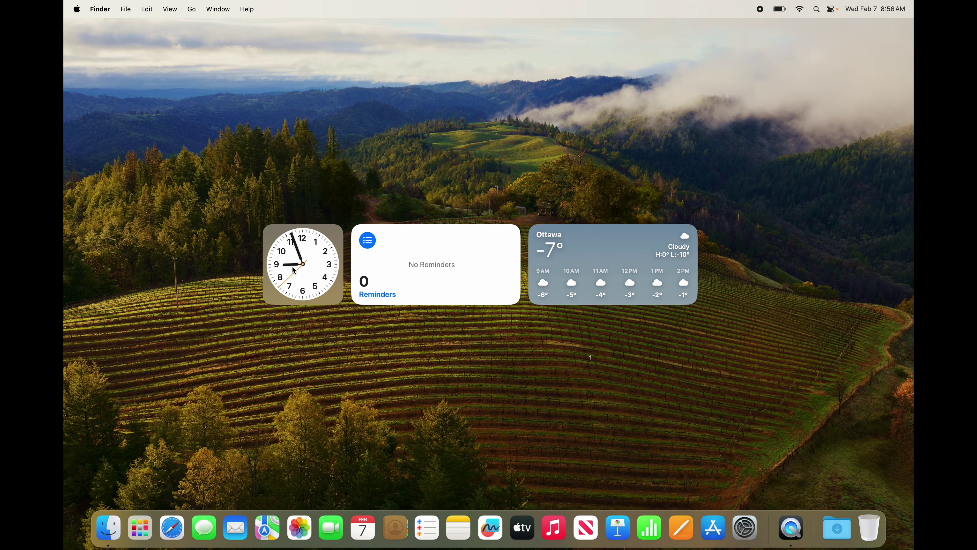
Open Weather from its widget and grant it current-location access
{"action": "left_click", "coordinate": [620, 245]}
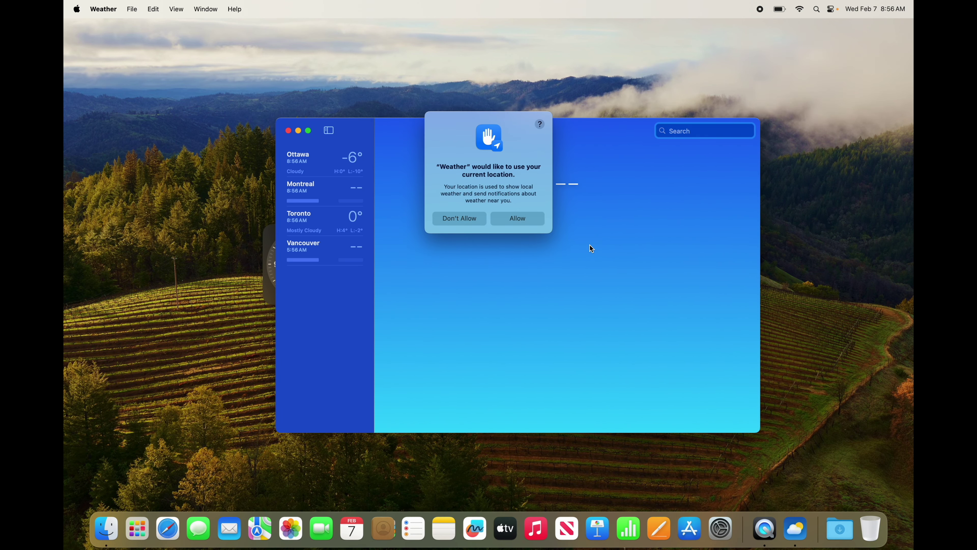
{"action": "left_click", "coordinate": [287, 132]}
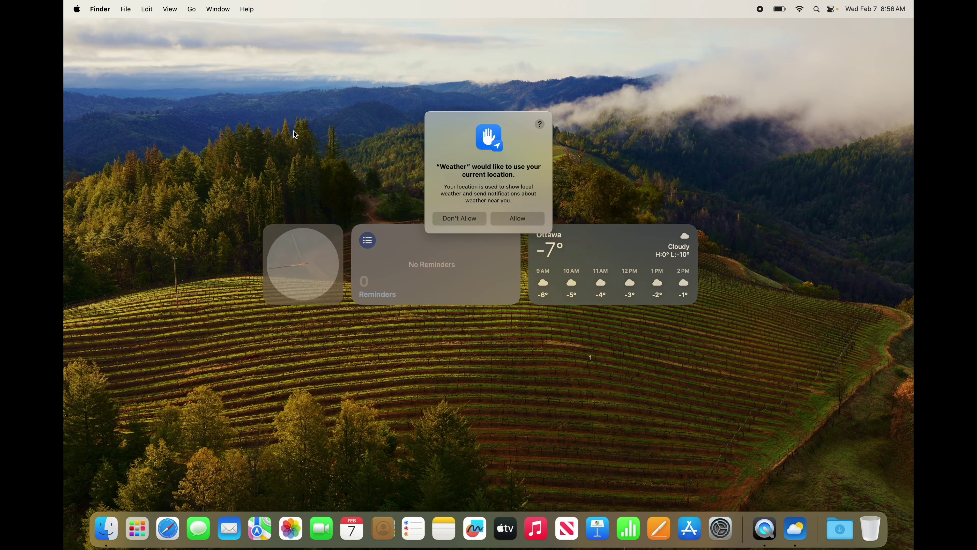
{"action": "left_click", "coordinate": [523, 220]}
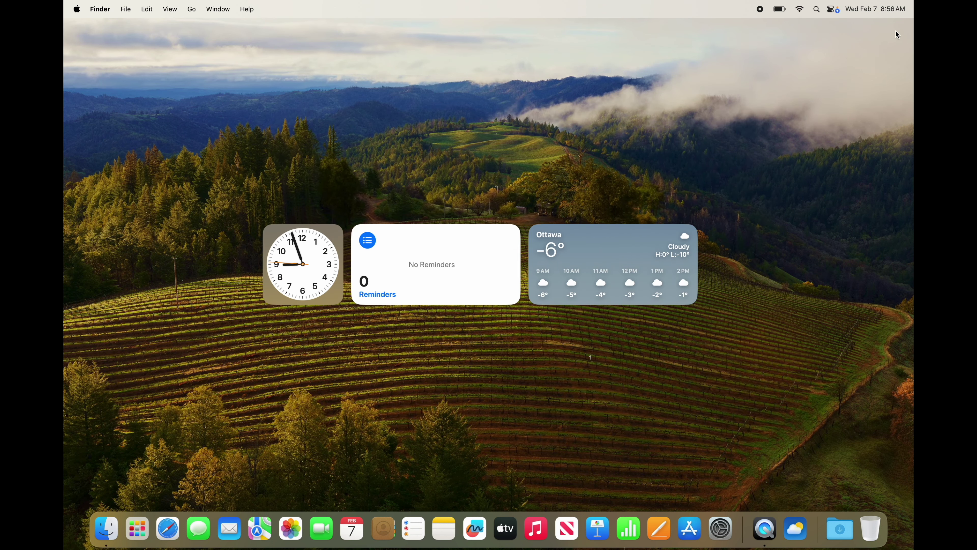
{"action": "left_click", "coordinate": [881, 9]}
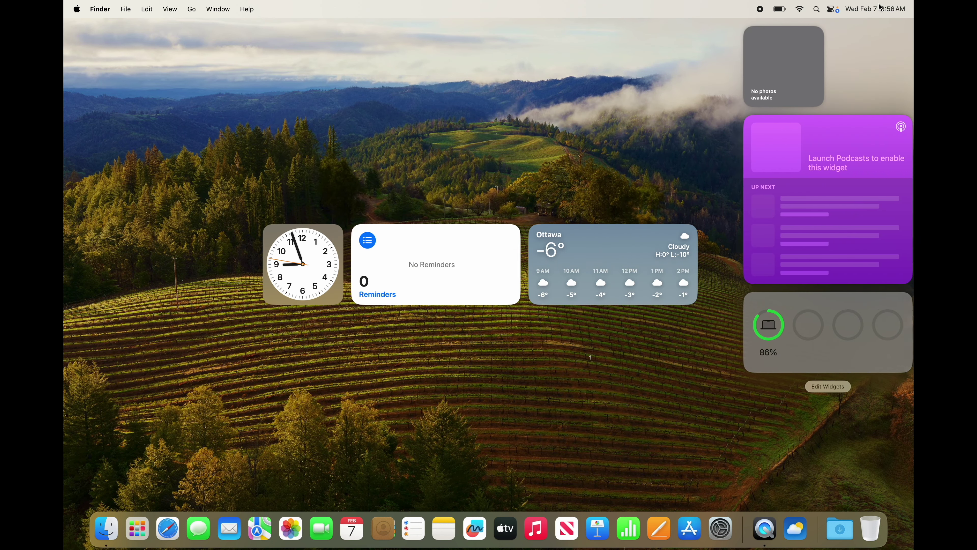
In widget edit mode, delete the weather, Reminders and Clock widgets from the desktop
{"action": "left_click", "coordinate": [833, 390]}
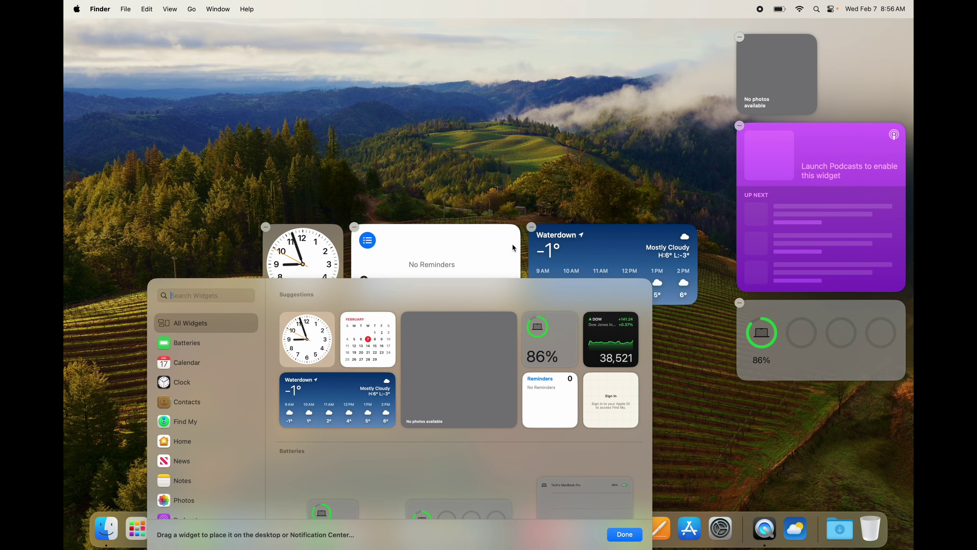
{"action": "left_click", "coordinate": [532, 227]}
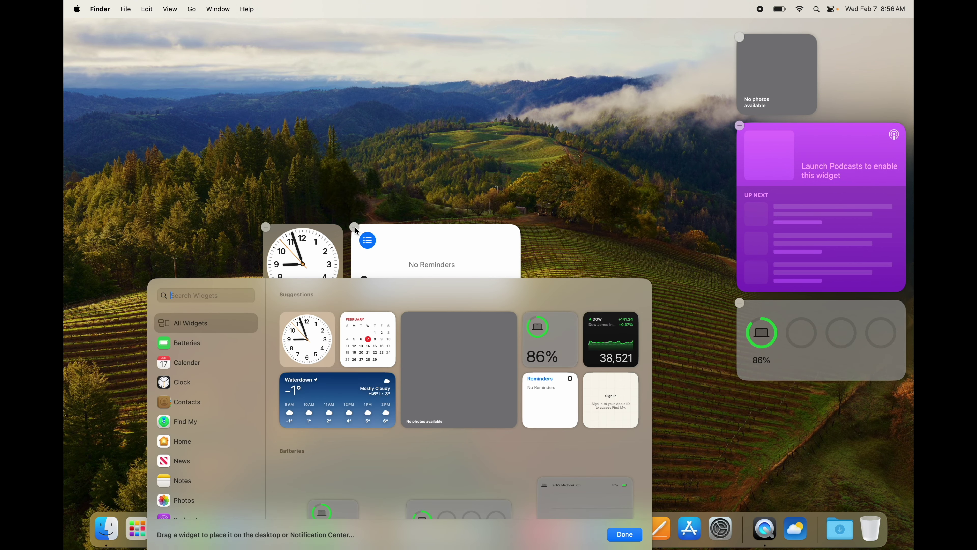
{"action": "left_click", "coordinate": [354, 227]}
{"action": "left_click", "coordinate": [266, 230]}
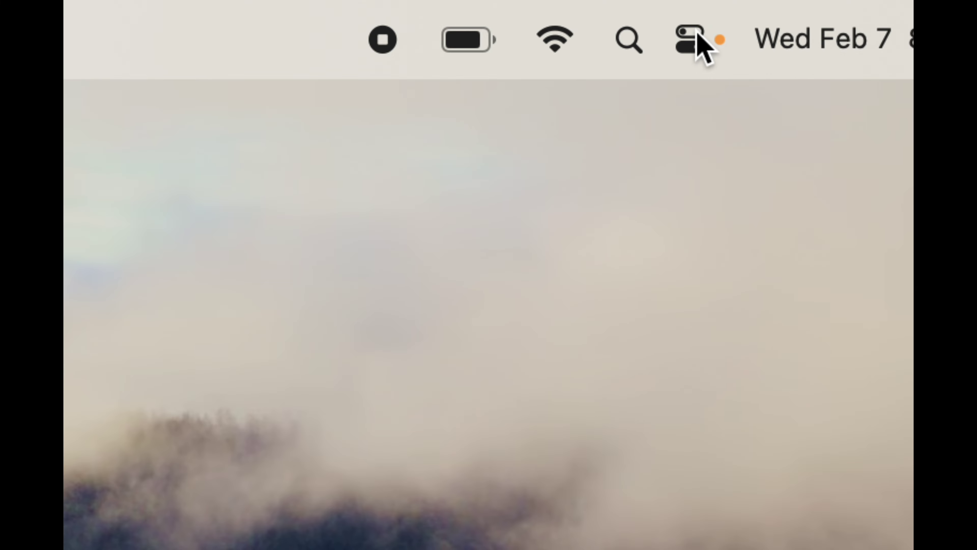
{"action": "left_click", "coordinate": [703, 49]}
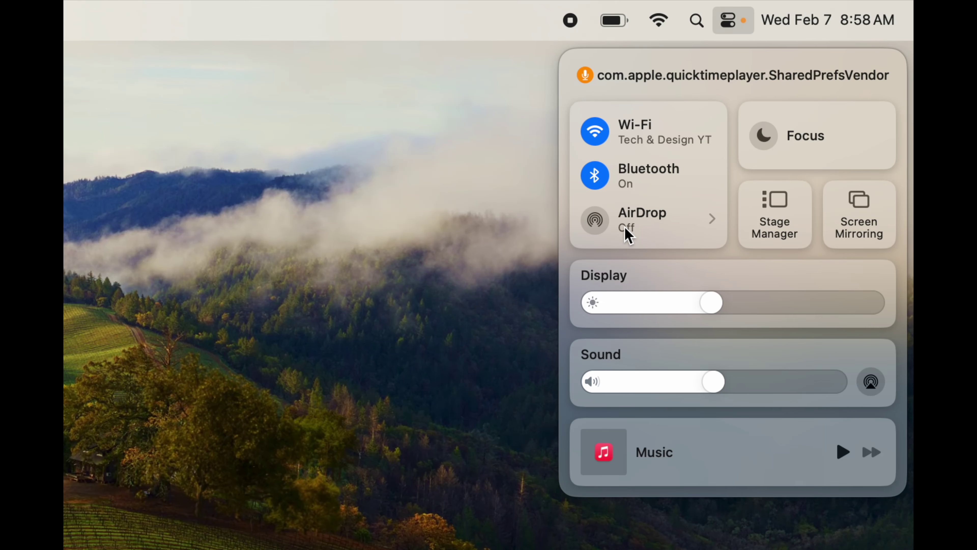
{"action": "left_click", "coordinate": [515, 228]}
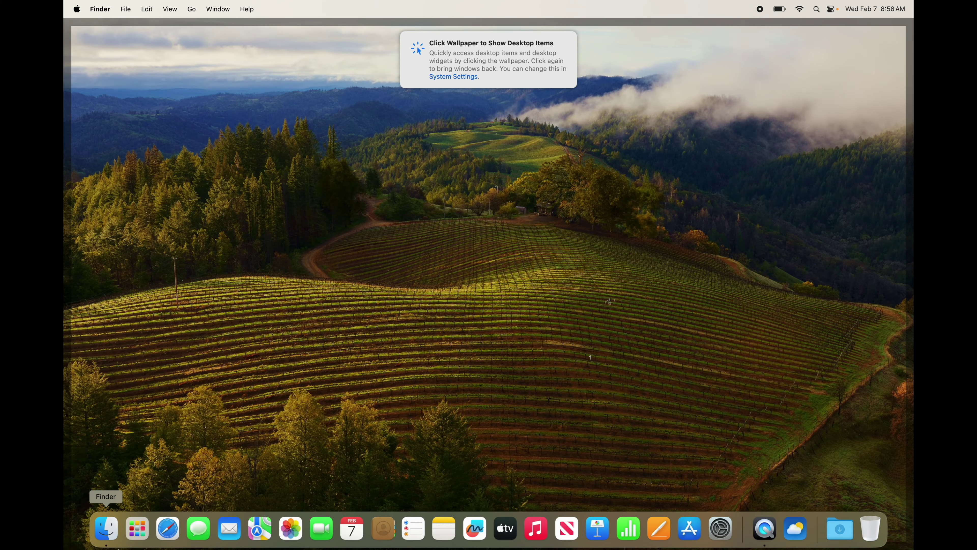
{"action": "left_click", "coordinate": [102, 539]}
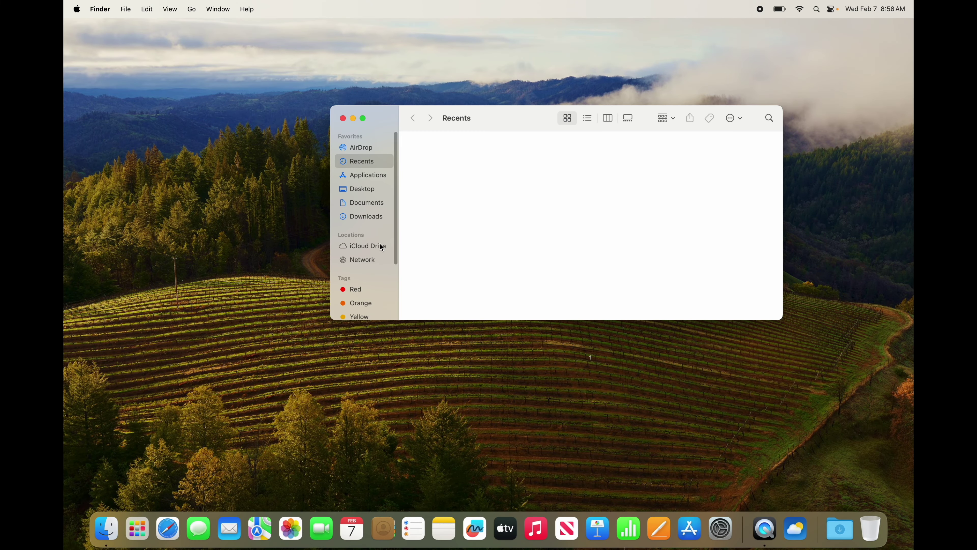
{"action": "left_click", "coordinate": [361, 148]}
{"action": "left_click_drag", "start_coordinate": [480, 129], "coordinate": [363, 127]}
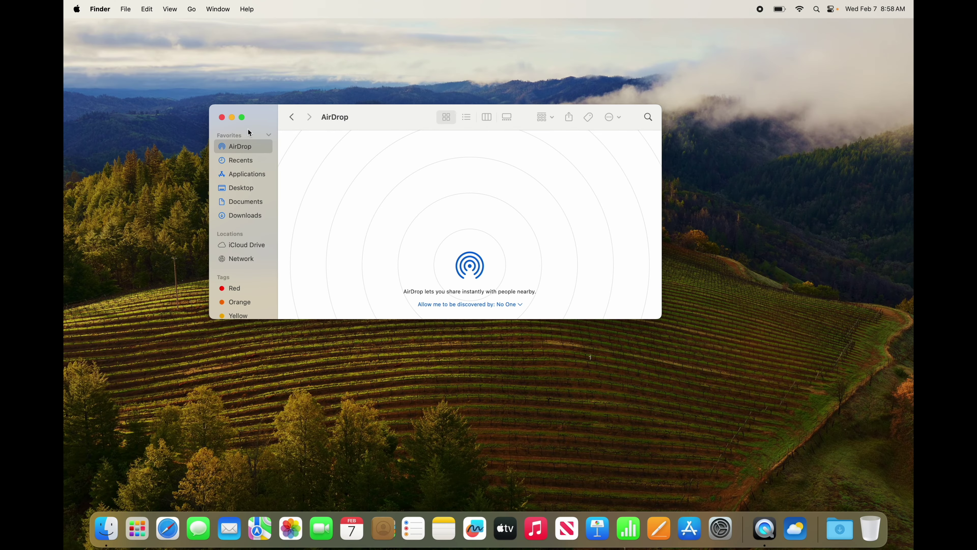
{"action": "left_click", "coordinate": [222, 117]}
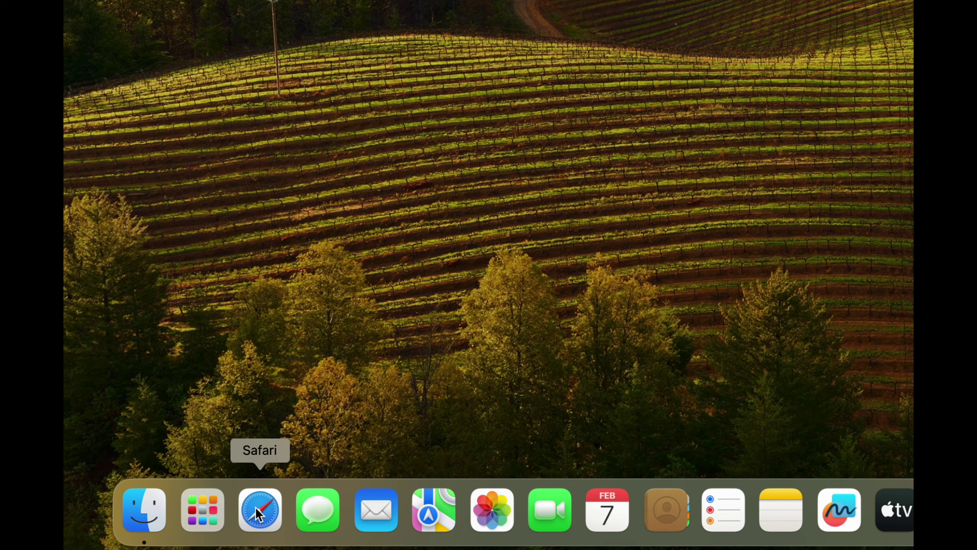
{"action": "left_click", "coordinate": [371, 517]}
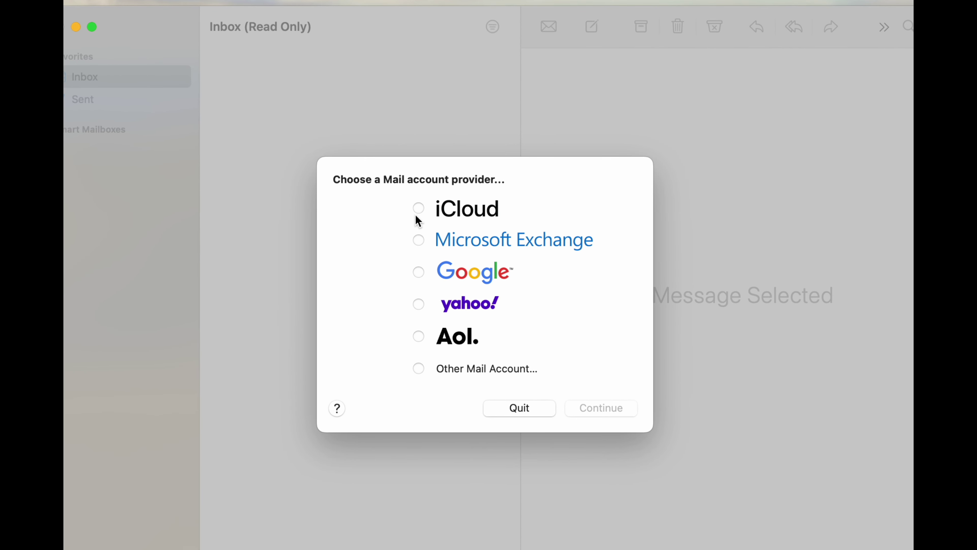
{"action": "left_click", "coordinate": [419, 273]}
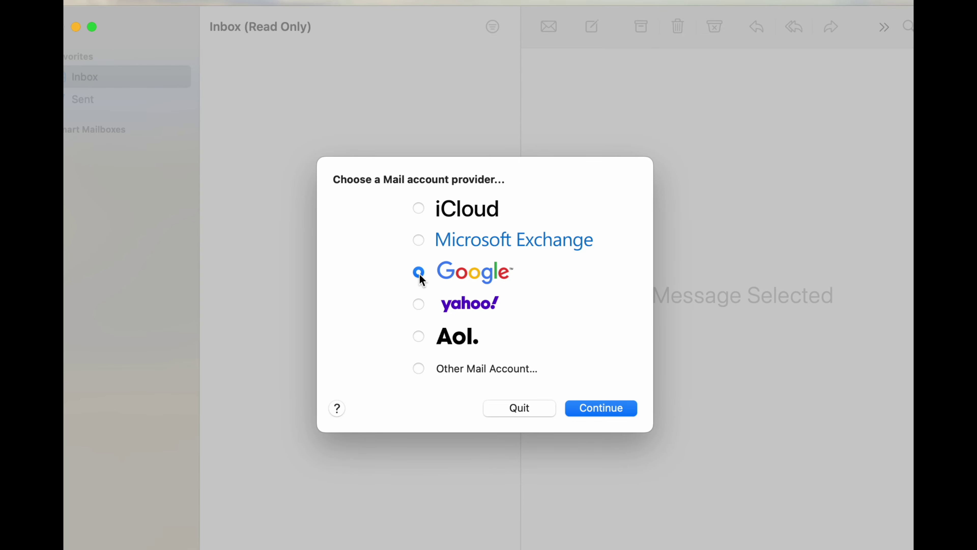
{"action": "left_click", "coordinate": [607, 408]}
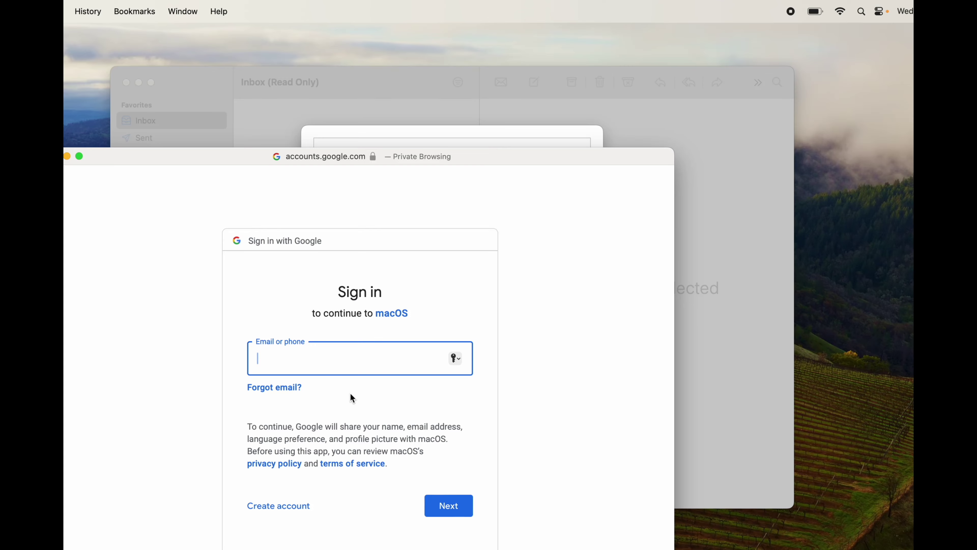
{"action": "left_click_drag", "start_coordinate": [185, 160], "coordinate": [314, 132]}
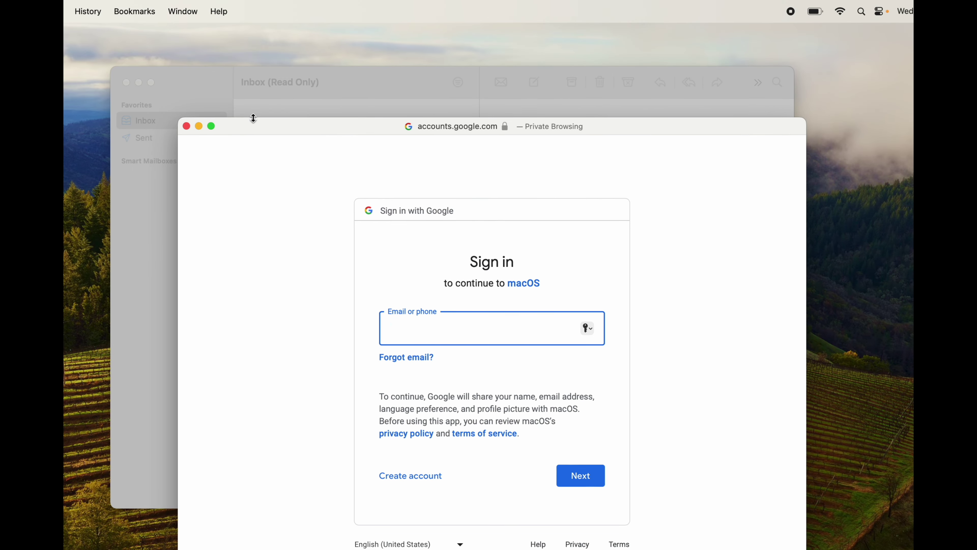
{"action": "left_click", "coordinate": [187, 126]}
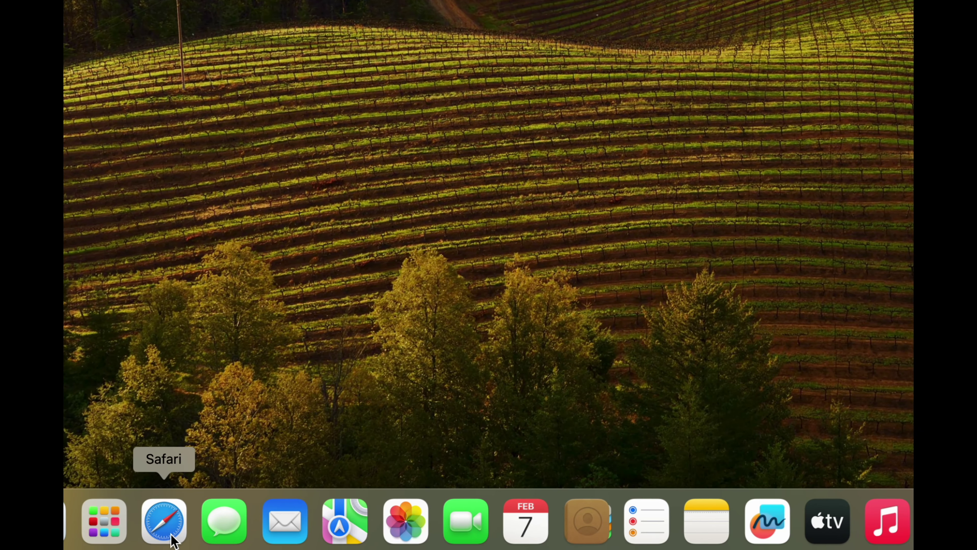
{"action": "left_click", "coordinate": [166, 522]}
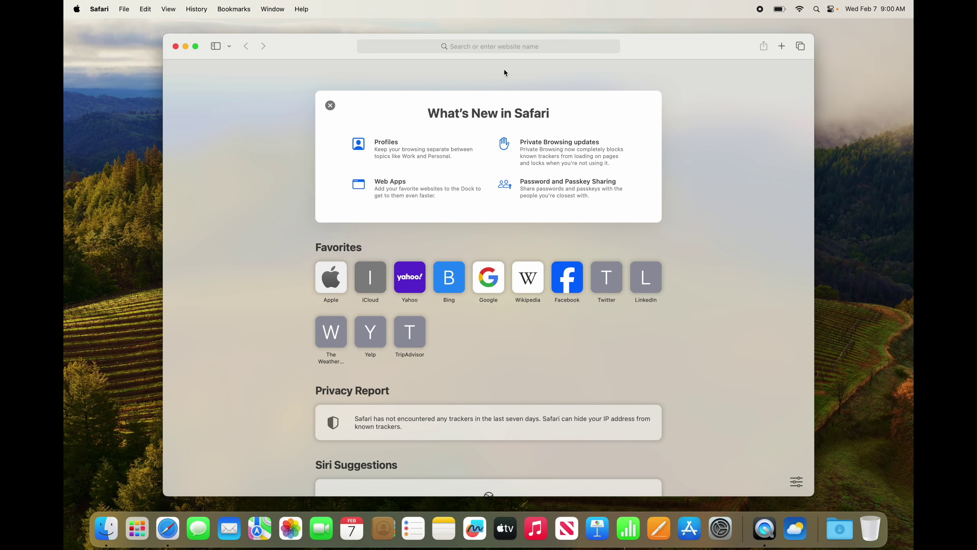
Search for 'google chrome' from the Safari address bar
{"action": "left_click", "coordinate": [461, 47]}
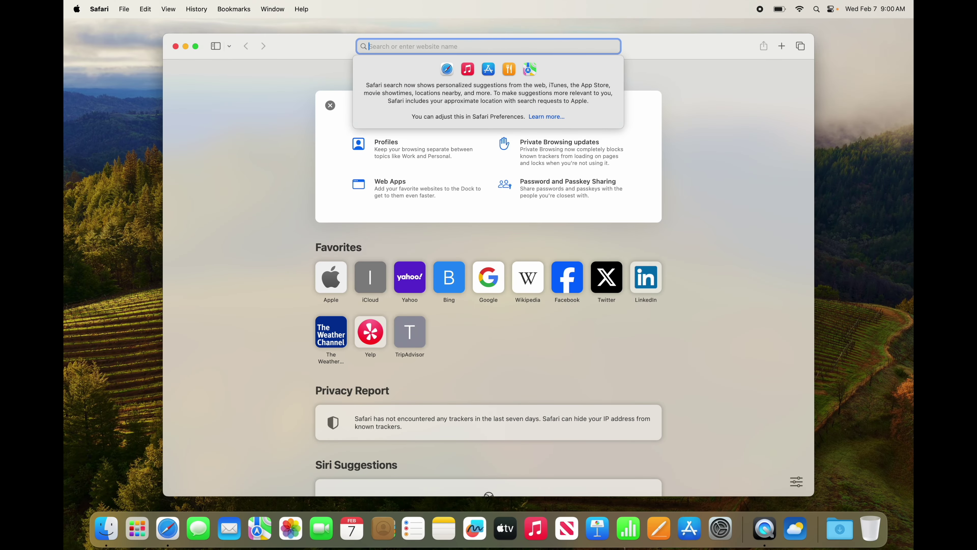
{"action": "type", "text": "google crhom"}
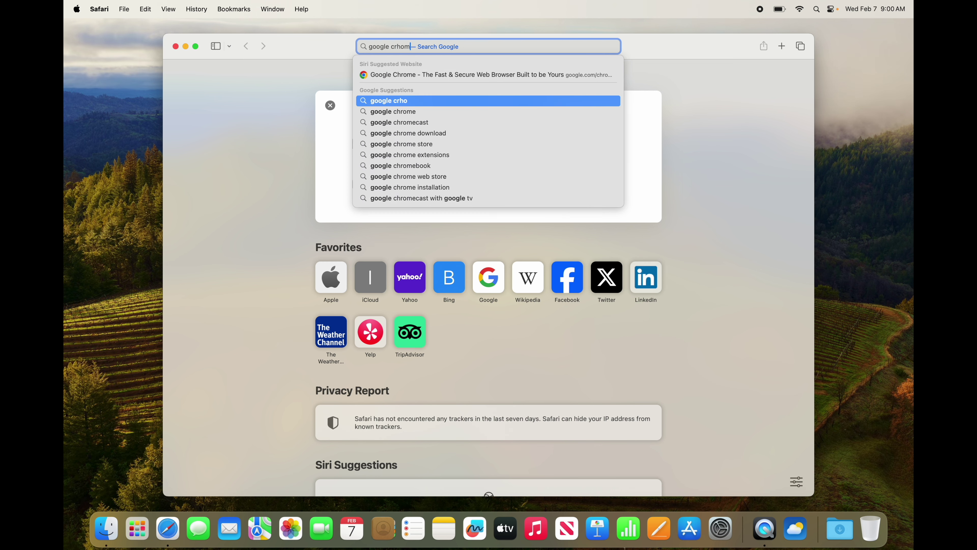
{"action": "key", "text": "BackSpace"}
{"action": "key", "text": "BackSpace"}
{"action": "key", "text": "BackSpace"}
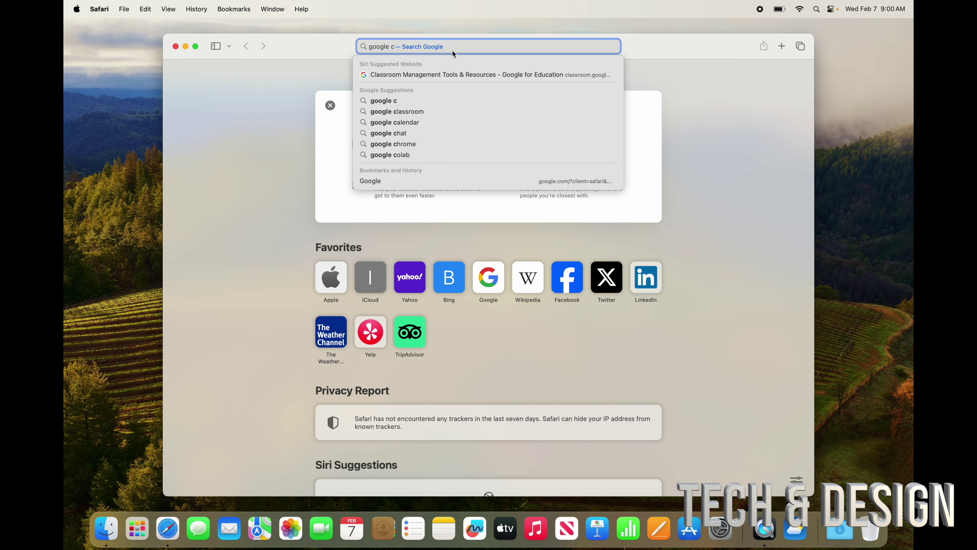
{"action": "type", "text": "hrome"}
{"action": "key", "text": "Return"}
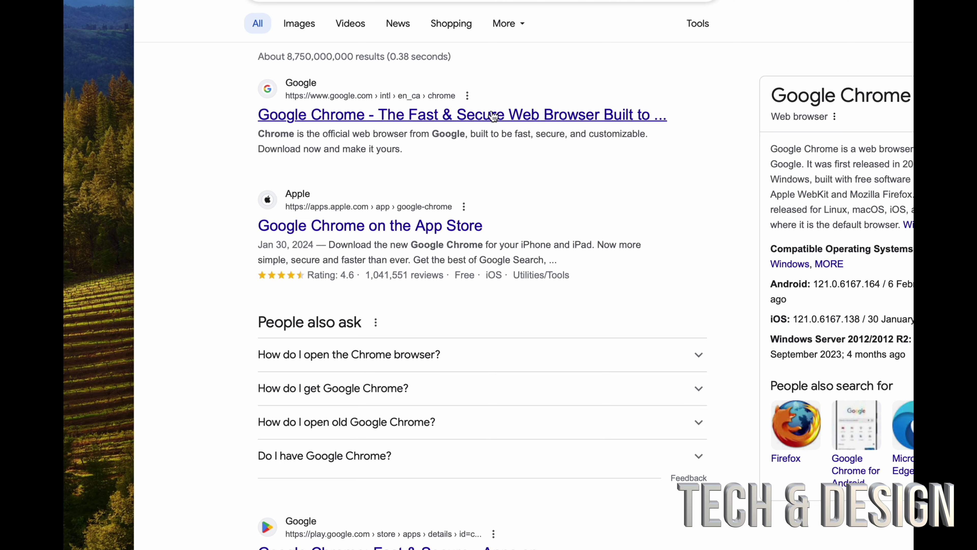
Visit the official Google Chrome page, check its Support section, and go back to results
{"action": "left_click", "coordinate": [470, 117]}
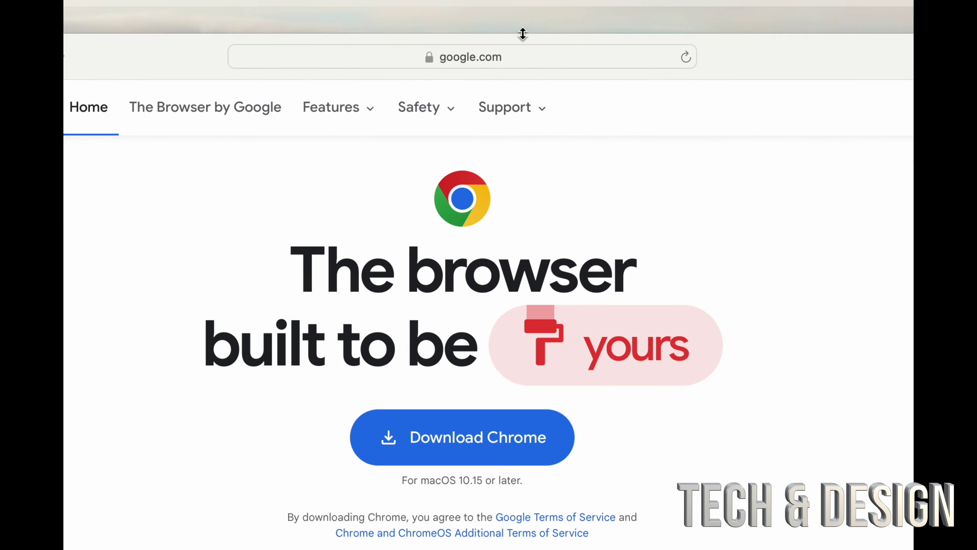
{"action": "left_click", "coordinate": [498, 58]}
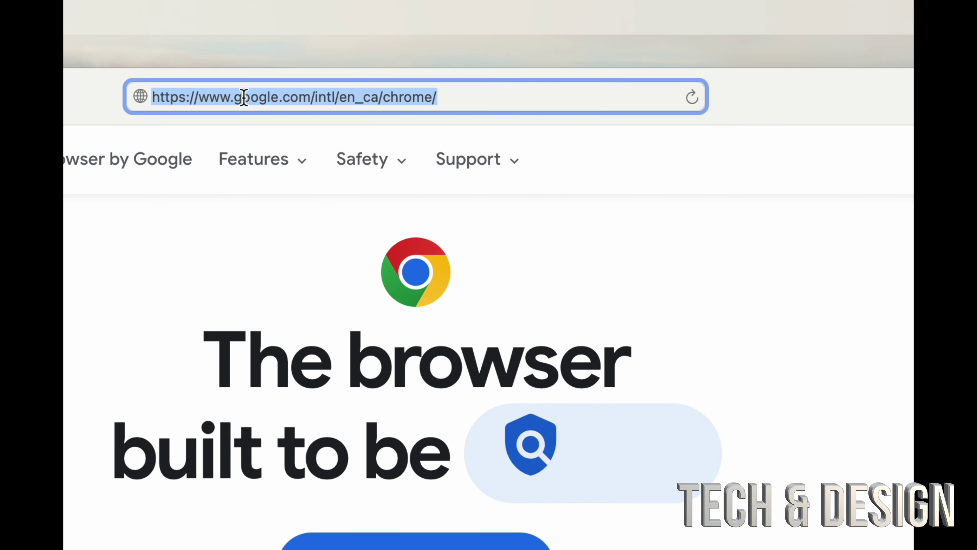
{"action": "left_click", "coordinate": [453, 164]}
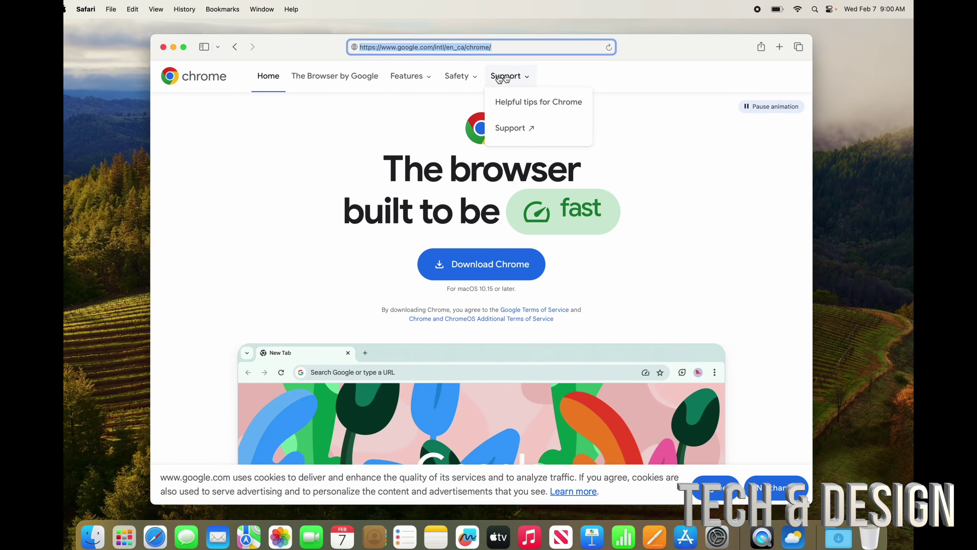
{"action": "left_click", "coordinate": [688, 184]}
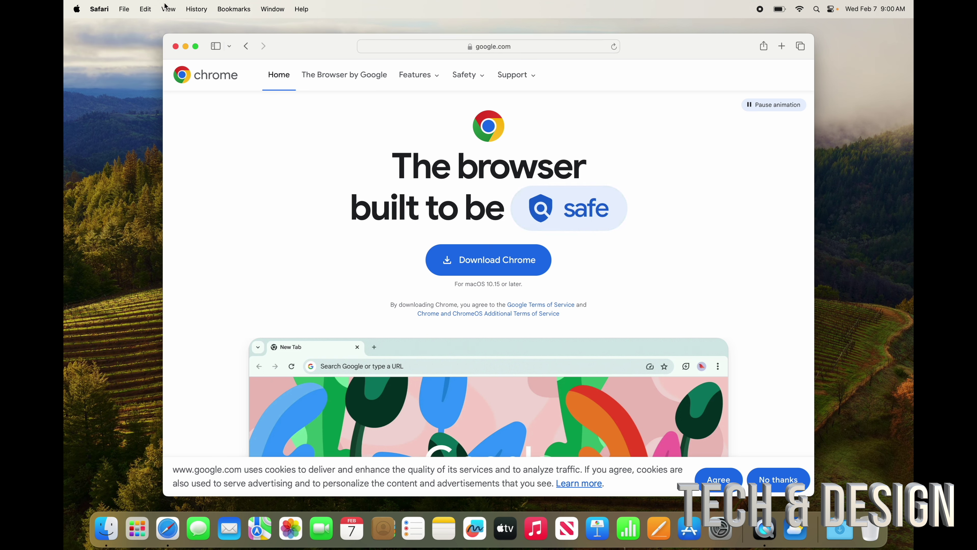
{"action": "left_click", "coordinate": [246, 46]}
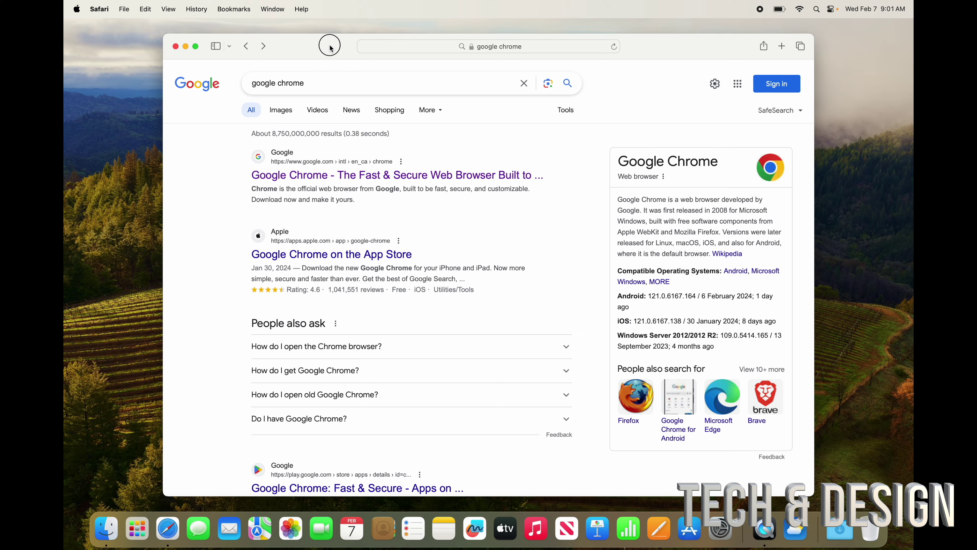
Reposition the Safari window, then quit Safari with Command-Q
{"action": "left_click_drag", "start_coordinate": [330, 45], "coordinate": [371, 90]}
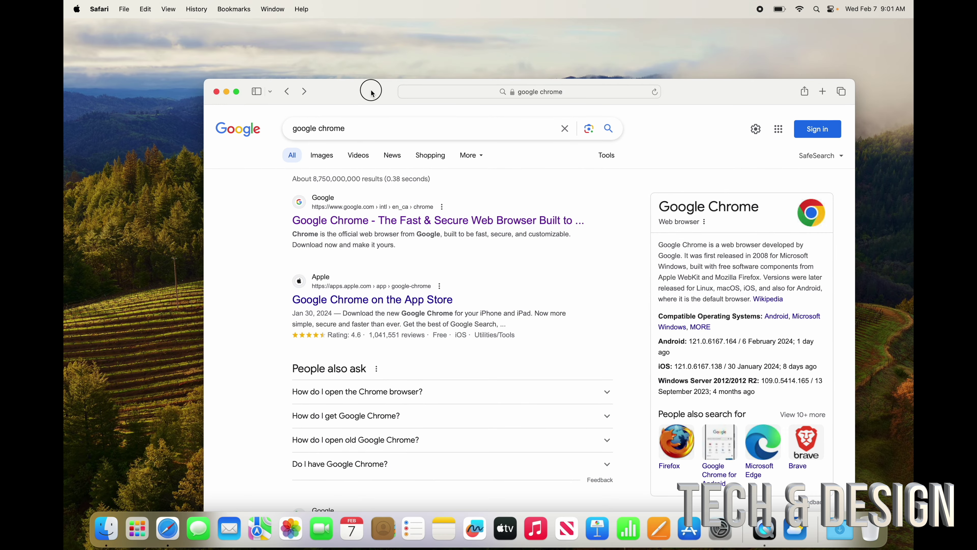
{"action": "left_click_drag", "start_coordinate": [371, 90], "coordinate": [290, 40]}
{"action": "left_click", "coordinate": [336, 73]}
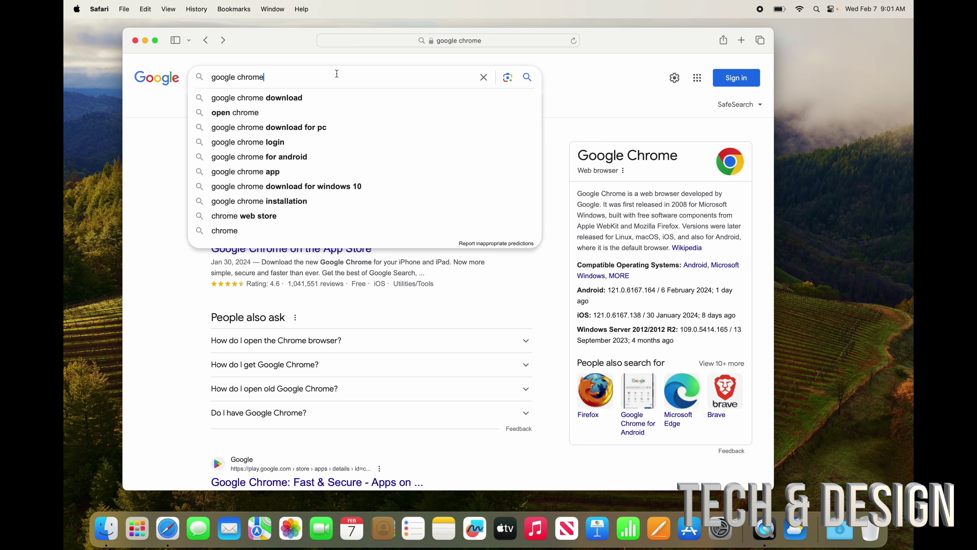
{"action": "key", "text": "super+q"}
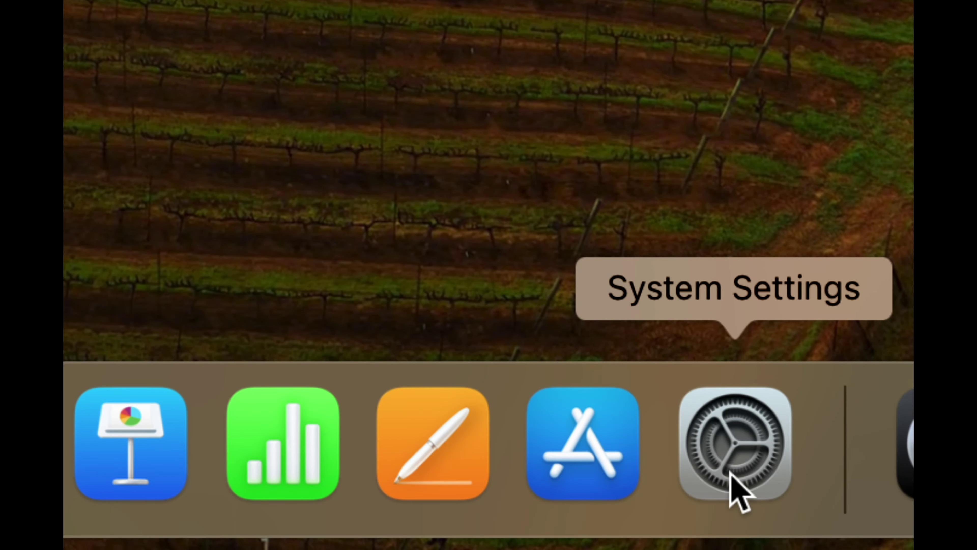
{"action": "left_click", "coordinate": [731, 473]}
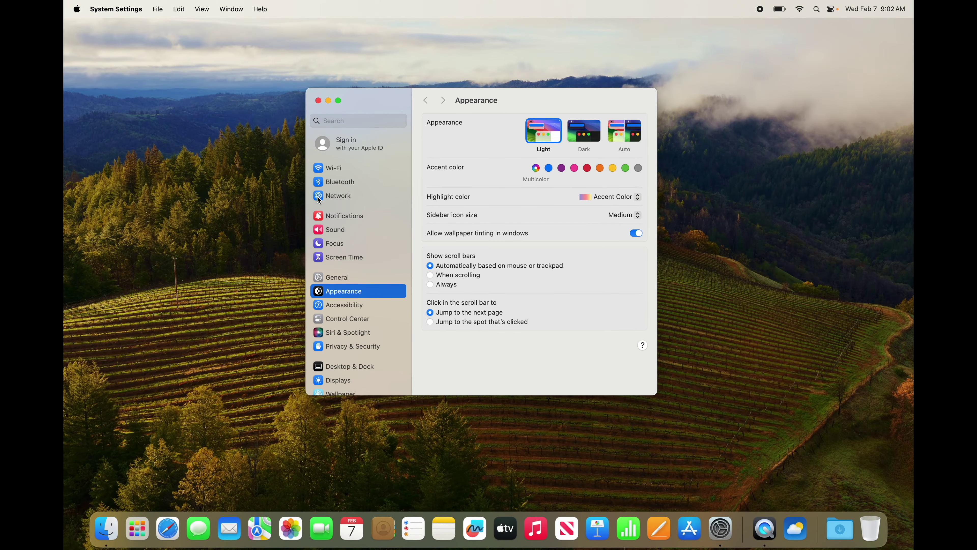
Search 'dock' in System Settings and open Desktop & Dock
{"action": "left_click", "coordinate": [351, 124]}
{"action": "type", "text": "dock"}
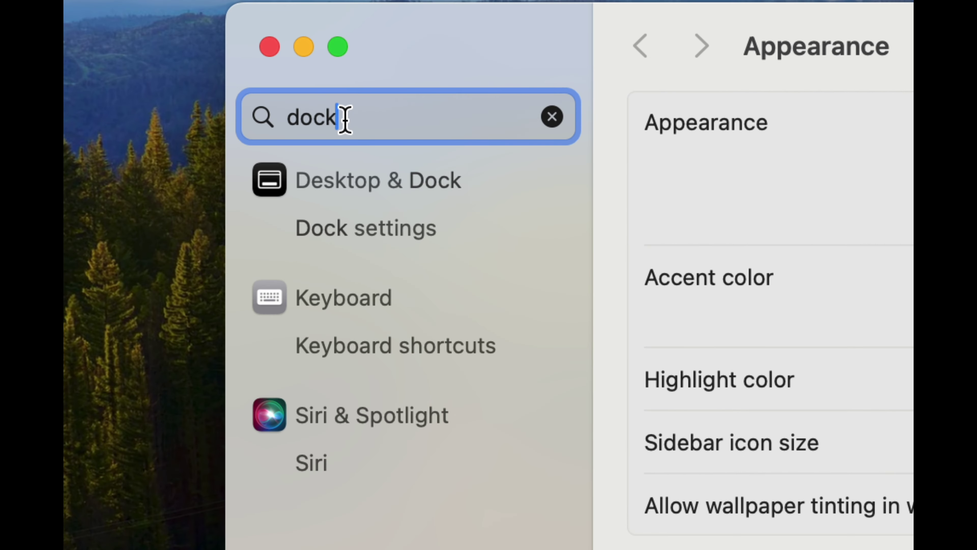
{"action": "left_click", "coordinate": [504, 192]}
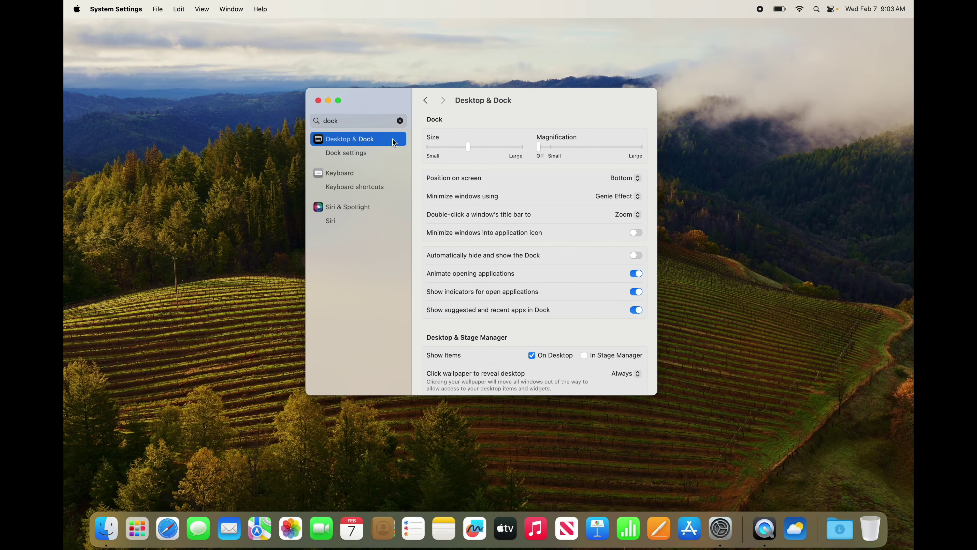
Resize the Dock, increase magnification, enable automatic hide and show, and close Settings
{"action": "mouse_move", "coordinate": [468, 147]}
{"action": "left_mouse_down"}
{"action": "mouse_move", "coordinate": [524, 148]}
{"action": "mouse_move", "coordinate": [430, 148]}
{"action": "mouse_move", "coordinate": [470, 148]}
{"action": "mouse_move", "coordinate": [420, 160]}
{"action": "mouse_move", "coordinate": [417, 153]}
{"action": "mouse_move", "coordinate": [475, 154]}
{"action": "left_mouse_up"}
{"action": "left_click_drag", "start_coordinate": [540, 151], "coordinate": [555, 150]}
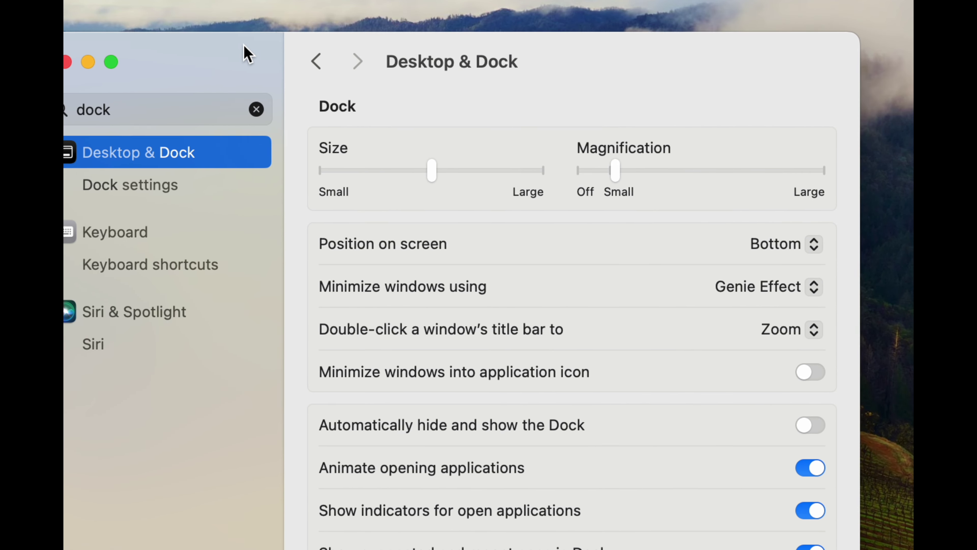
{"action": "left_click_drag", "start_coordinate": [616, 166], "coordinate": [719, 168]}
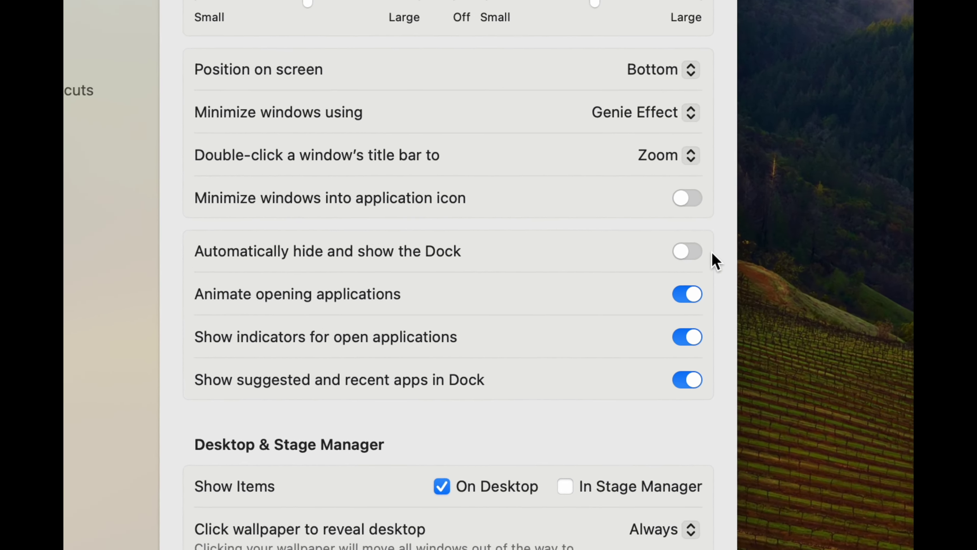
{"action": "left_click", "coordinate": [696, 253]}
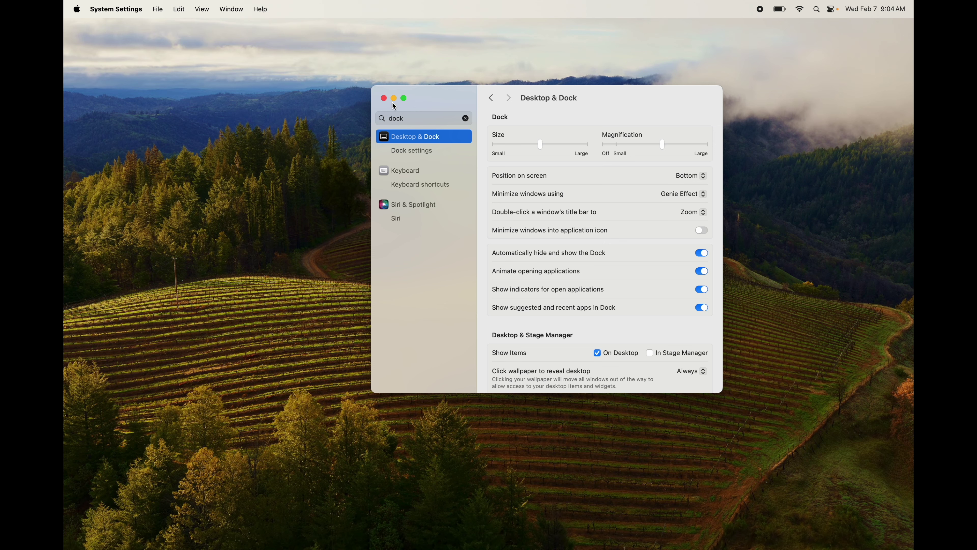
{"action": "left_click", "coordinate": [383, 98]}
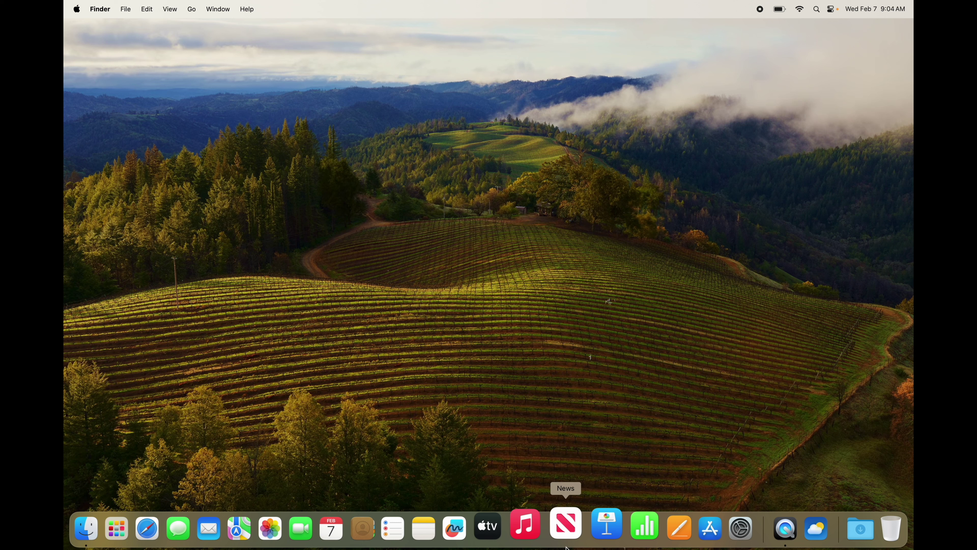
Reveal the hidden Dock and drag the News icon out to remove it
{"action": "mouse_move", "coordinate": [457, 545]}
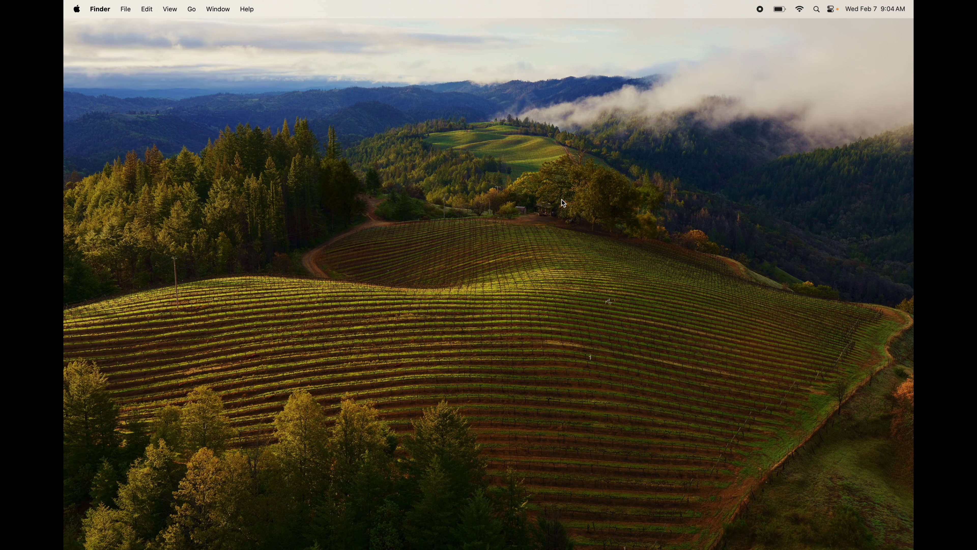
{"action": "mouse_move", "coordinate": [534, 549]}
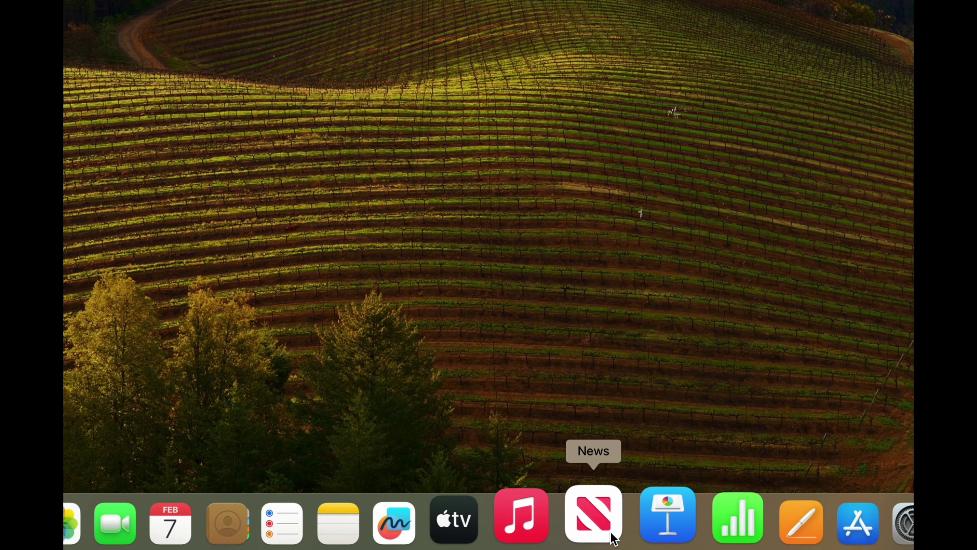
{"action": "left_click", "coordinate": [612, 534]}
{"action": "left_click_drag", "start_coordinate": [612, 538], "coordinate": [581, 272]}
{"action": "mouse_move", "coordinate": [554, 549]}
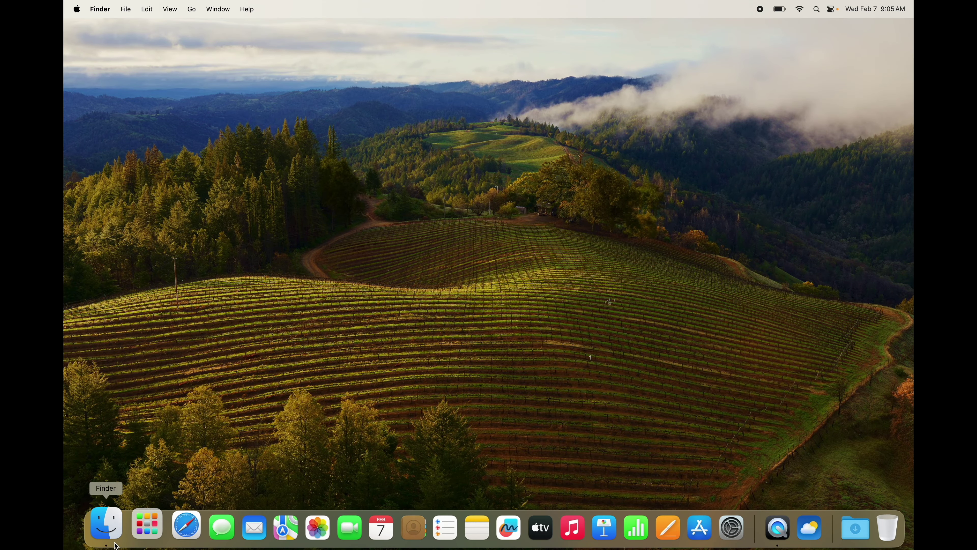
Open a Finder window on the Applications folder
{"action": "left_click", "coordinate": [107, 527]}
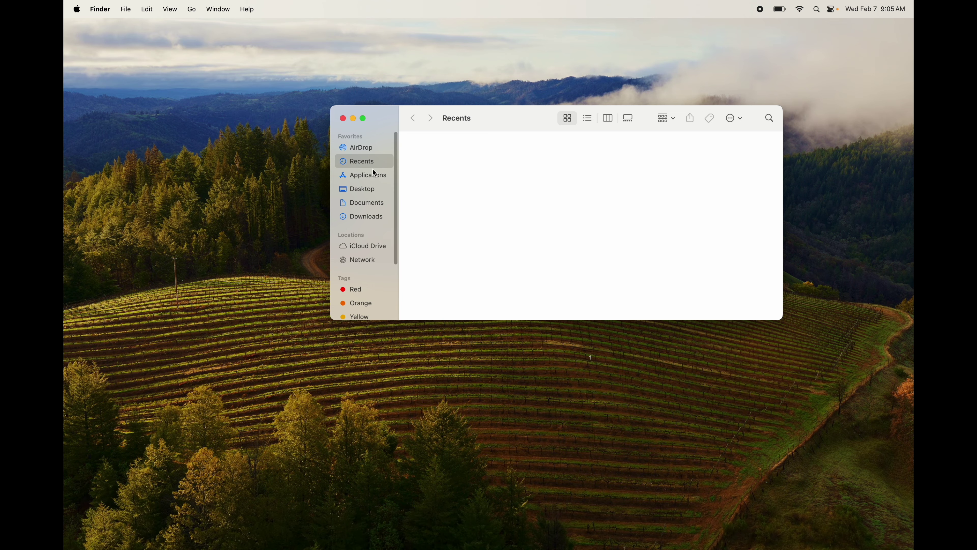
{"action": "left_click", "coordinate": [365, 175]}
{"action": "left_click_drag", "start_coordinate": [500, 117], "coordinate": [440, 97]}
{"action": "scroll", "coordinate": [545, 170], "scroll_direction": "down", "scroll_amount": 10}
{"action": "scroll", "coordinate": [544, 169], "scroll_direction": "up", "scroll_amount": 3}
{"action": "scroll", "coordinate": [544, 170], "scroll_direction": "up", "scroll_amount": 5}
Enlarge the Finder window and drag Weather and Voice Memos into the Dock
{"action": "left_click_drag", "start_coordinate": [717, 300], "coordinate": [869, 384]}
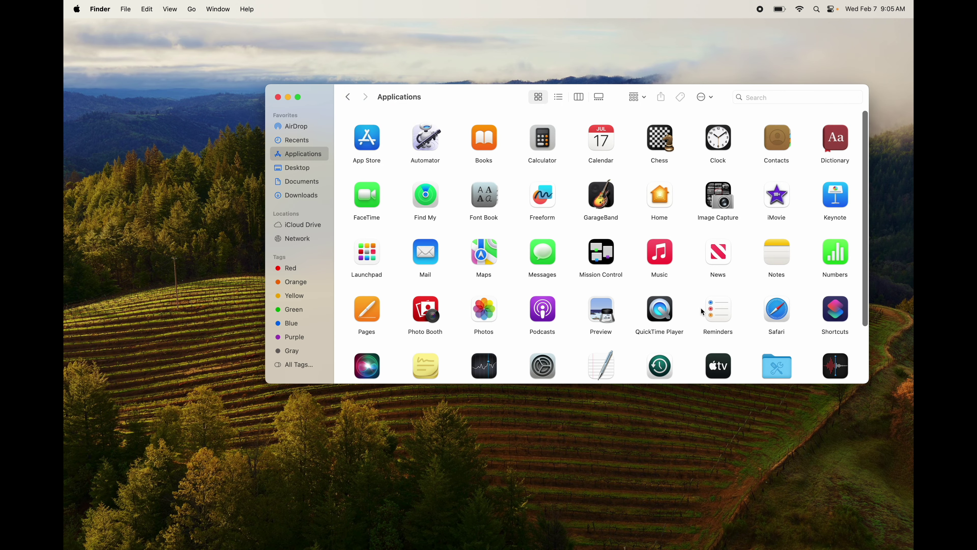
{"action": "scroll", "coordinate": [703, 311], "scroll_direction": "down", "scroll_amount": 3}
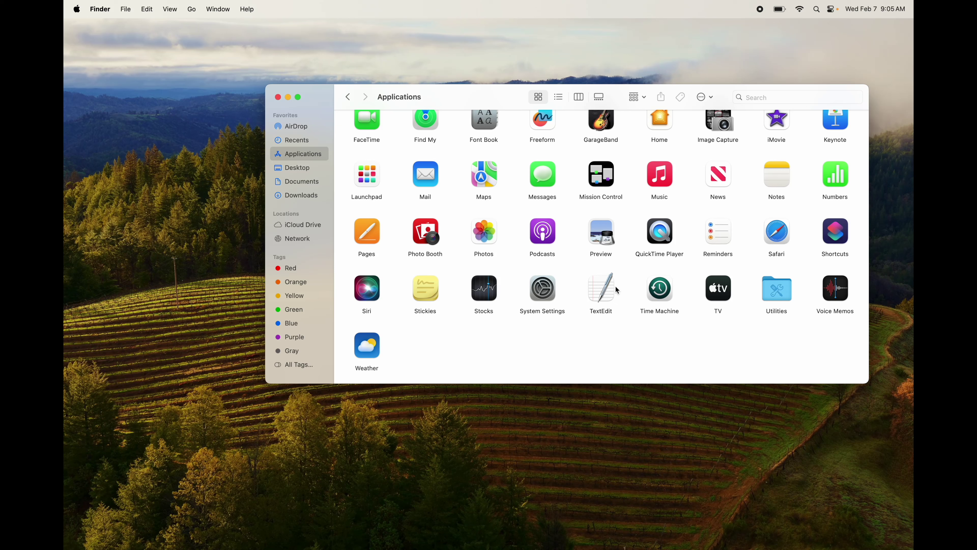
{"action": "left_click_drag", "start_coordinate": [367, 346], "coordinate": [506, 527]}
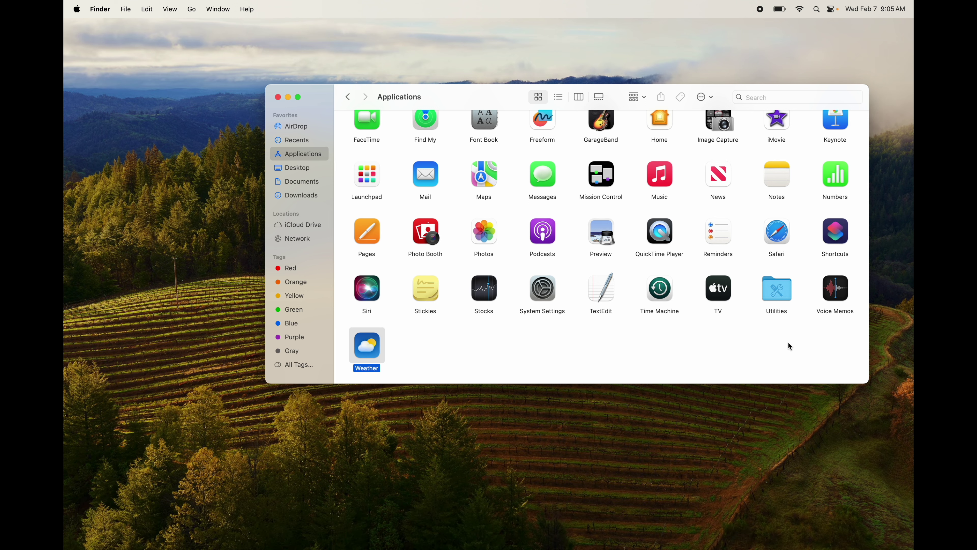
{"action": "left_click_drag", "start_coordinate": [836, 287], "coordinate": [538, 520]}
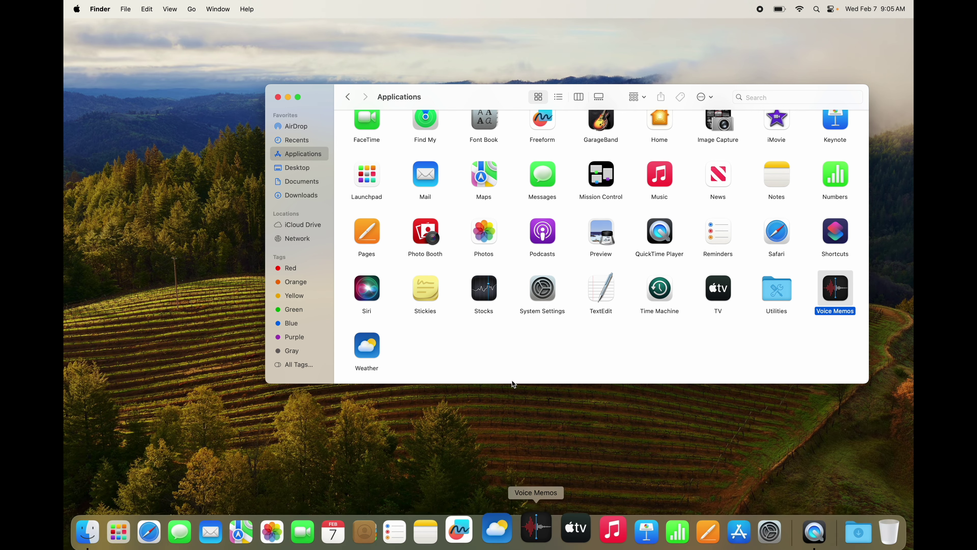
Close the Applications window and remove Voice Memos, Reminders and Freeform from the Dock
{"action": "left_click", "coordinate": [278, 97]}
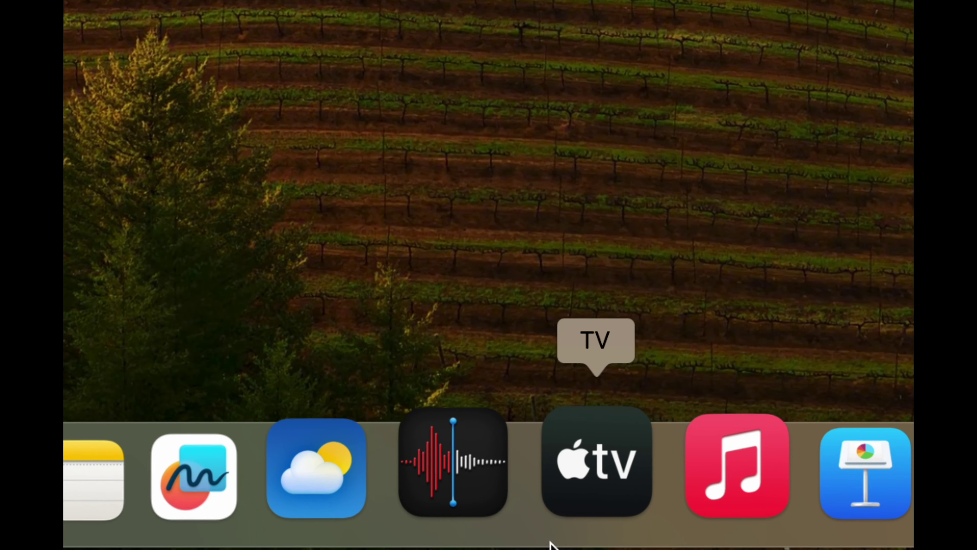
{"action": "left_click_drag", "start_coordinate": [461, 508], "coordinate": [260, 195]}
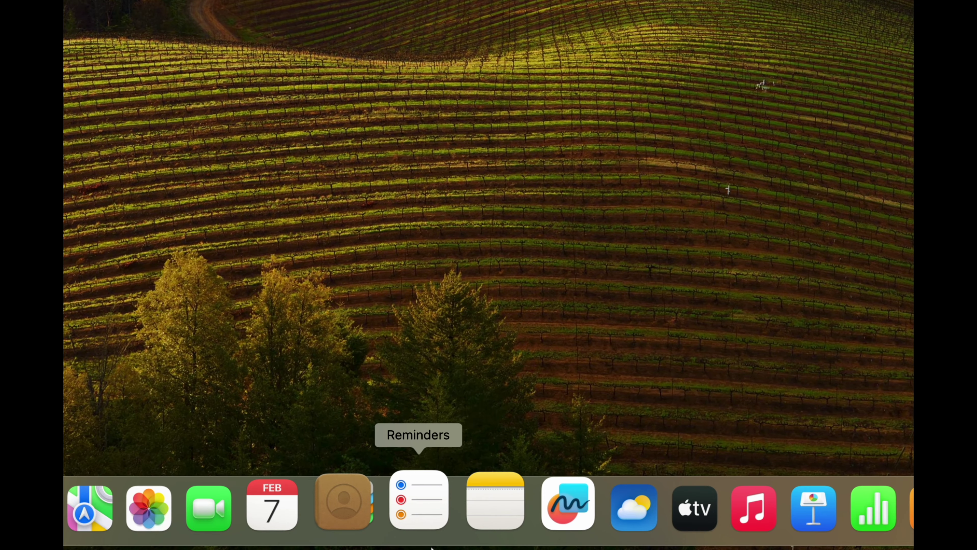
{"action": "left_click_drag", "start_coordinate": [431, 547], "coordinate": [453, 291]}
{"action": "left_click_drag", "start_coordinate": [492, 533], "coordinate": [500, 298]}
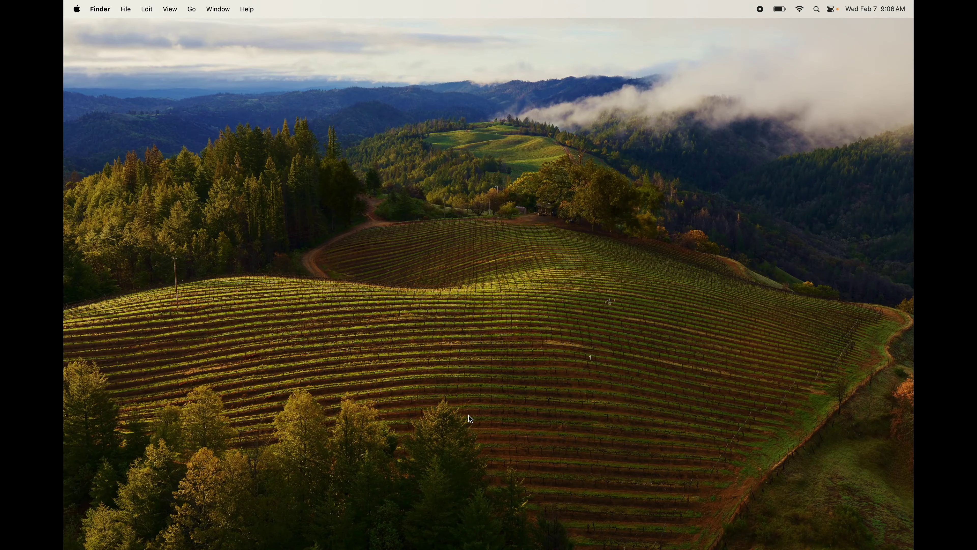
{"action": "mouse_move", "coordinate": [495, 548]}
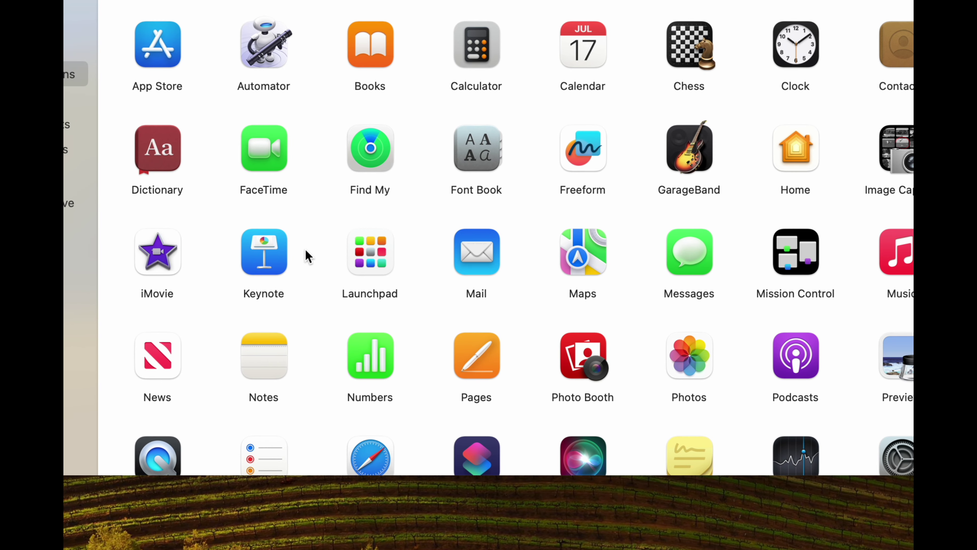
Move the Keynote app to the Trash, authorising with the account password
{"action": "left_click", "coordinate": [280, 253]}
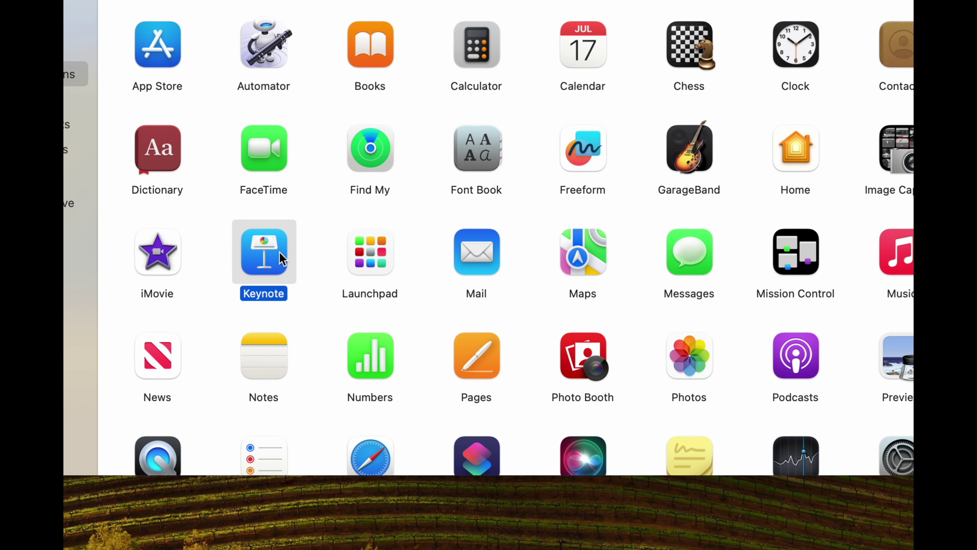
{"action": "right_click", "coordinate": [279, 252]}
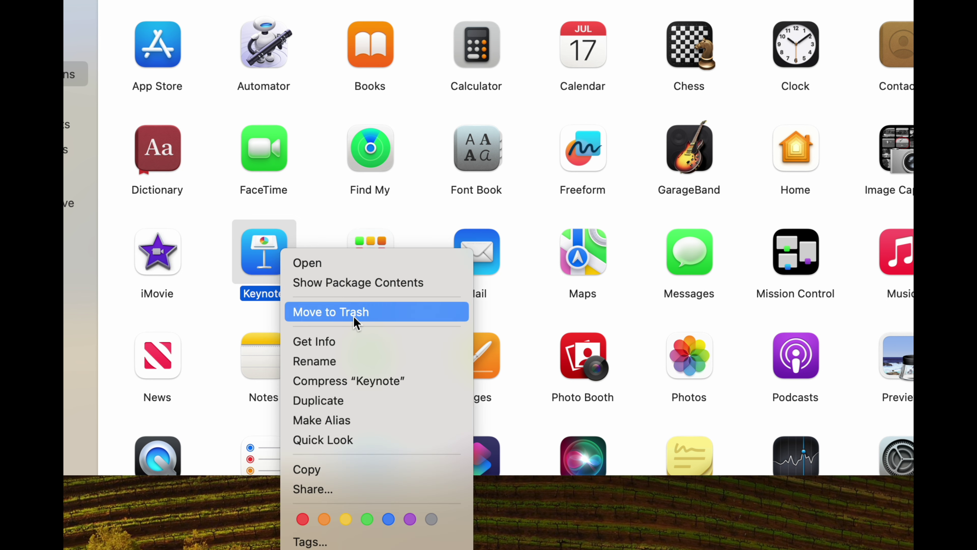
{"action": "left_click", "coordinate": [317, 227]}
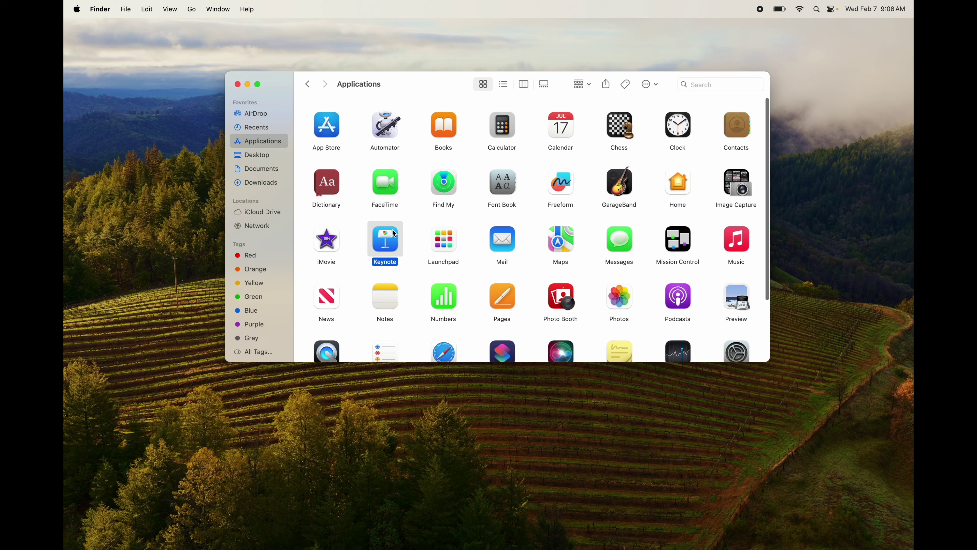
{"action": "left_click_drag", "start_coordinate": [293, 235], "coordinate": [925, 379]}
{"action": "left_click_drag", "start_coordinate": [750, 308], "coordinate": [864, 524]}
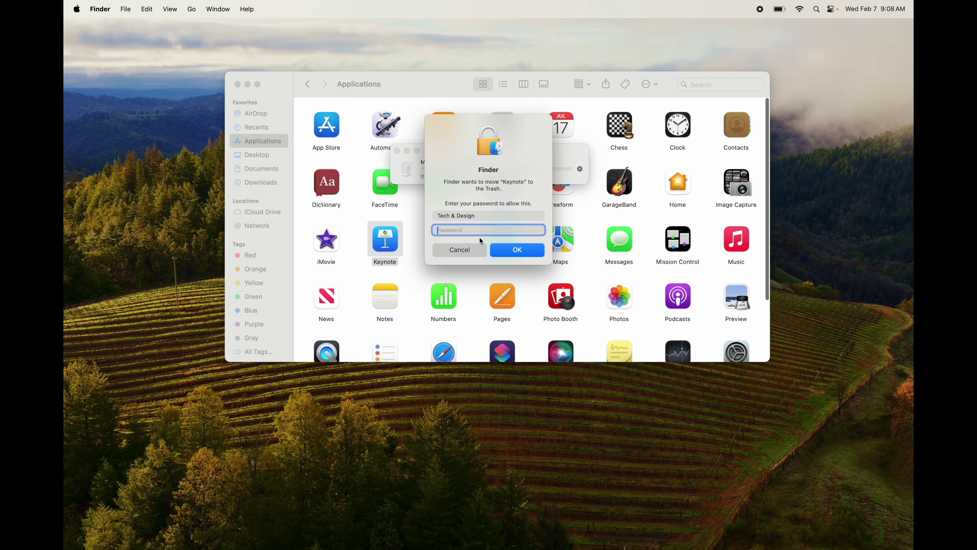
{"action": "type", "text": "****"}
{"action": "left_click", "coordinate": [515, 253]}
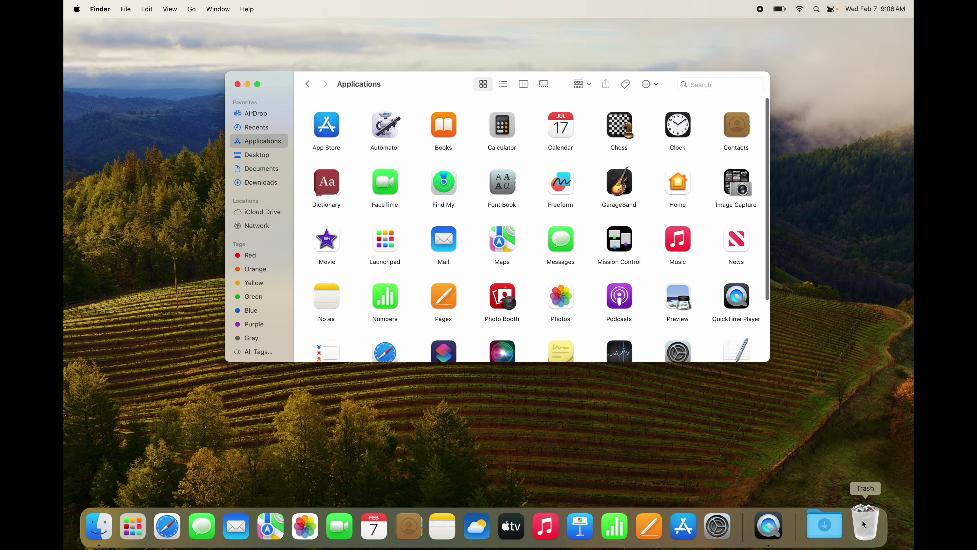
Empty the Trash from the Dock and confirm the permanent erase
{"action": "right_click", "coordinate": [864, 524]}
{"action": "left_click", "coordinate": [875, 484]}
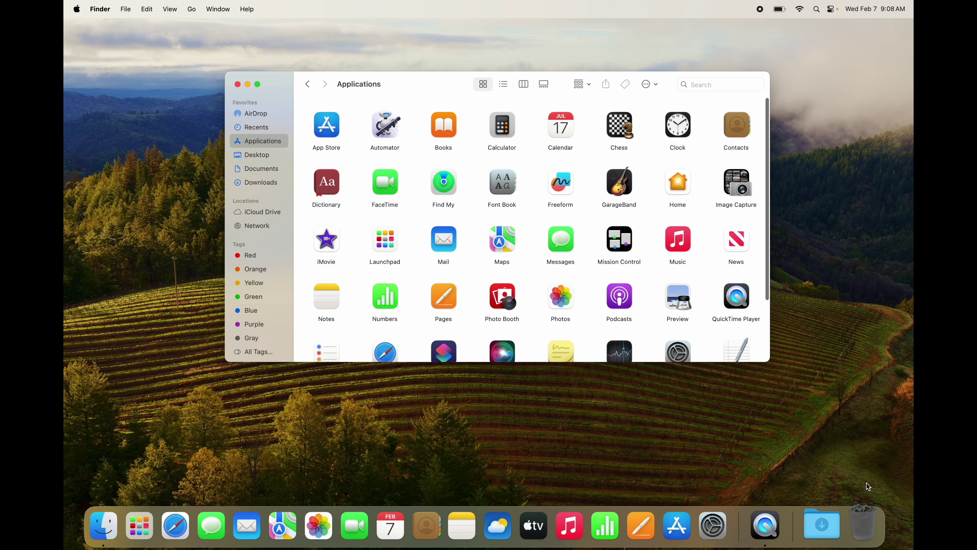
{"action": "left_click", "coordinate": [510, 224]}
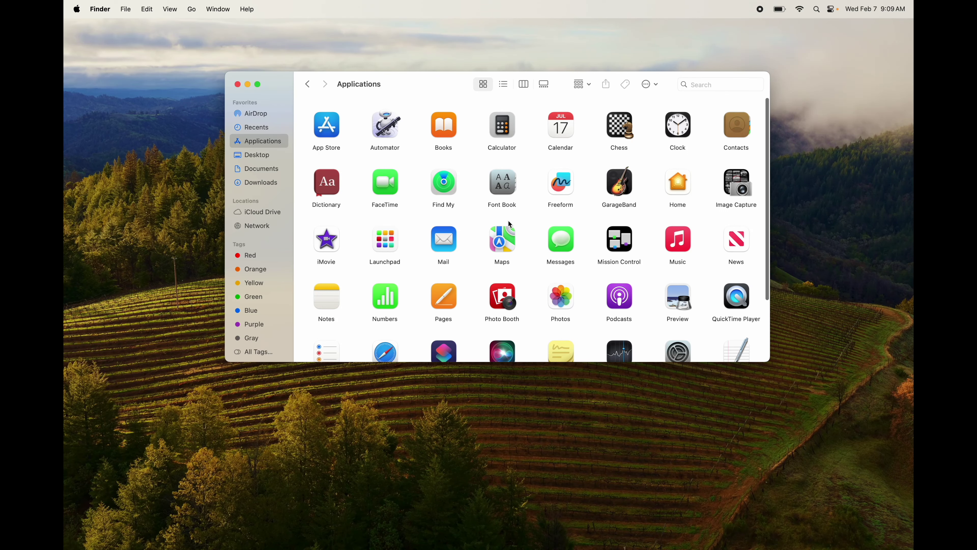
Move Pages to the Trash, approving with the account password
{"action": "scroll", "coordinate": [510, 224], "scroll_direction": "down", "scroll_amount": 2}
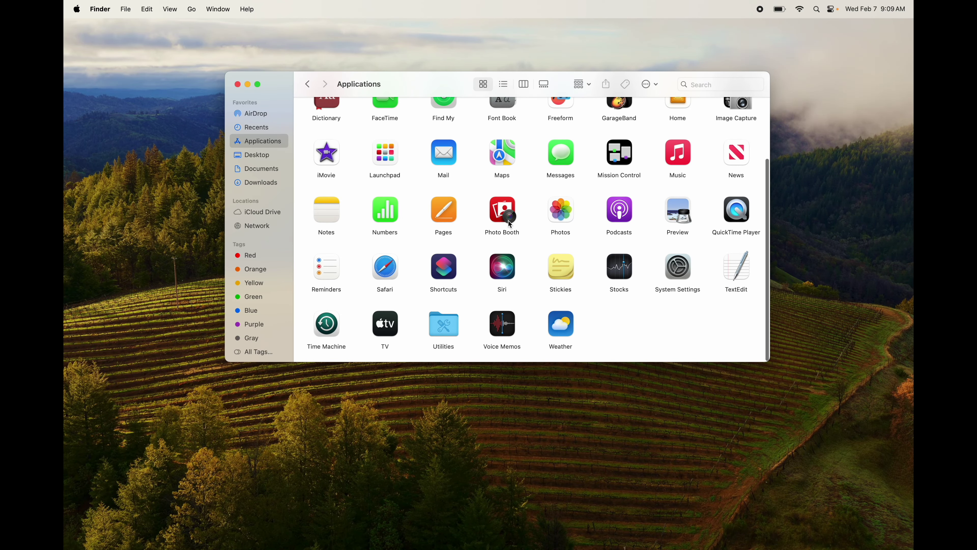
{"action": "scroll", "coordinate": [509, 221], "scroll_direction": "up", "scroll_amount": 5}
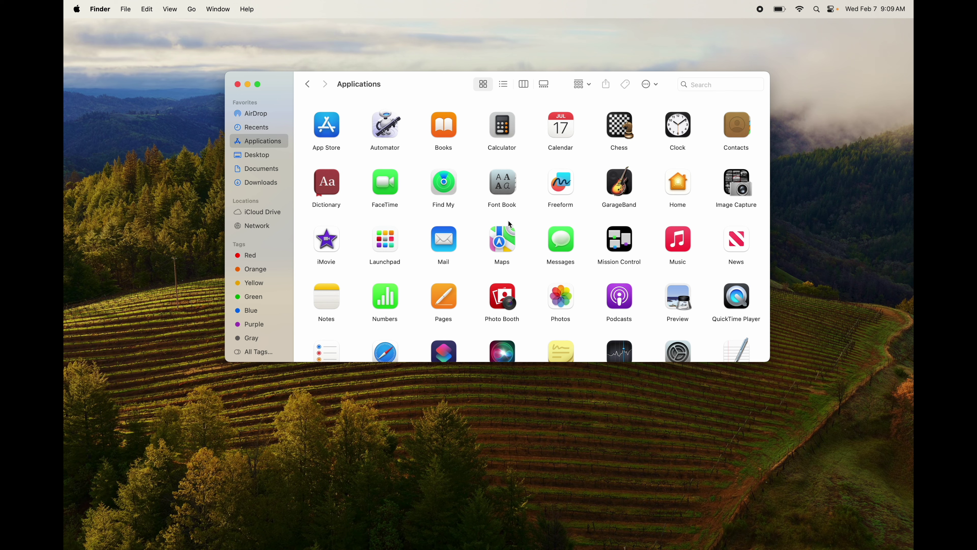
{"action": "scroll", "coordinate": [510, 224], "scroll_direction": "down", "scroll_amount": 5}
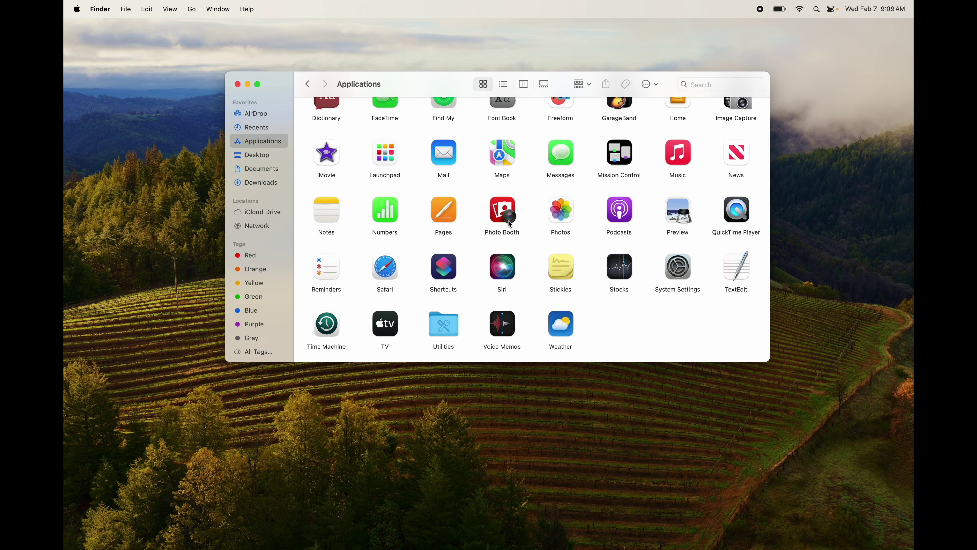
{"action": "left_click", "coordinate": [444, 212]}
{"action": "mouse_move", "coordinate": [882, 544]}
{"action": "left_click_drag", "start_coordinate": [882, 543], "coordinate": [864, 528]}
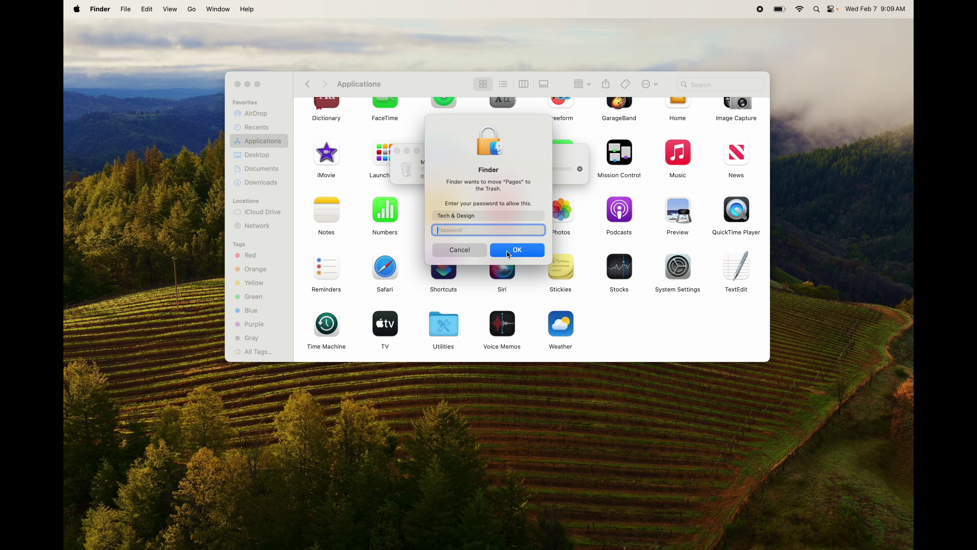
{"action": "type", "text": "••••"}
{"action": "left_click", "coordinate": [506, 251]}
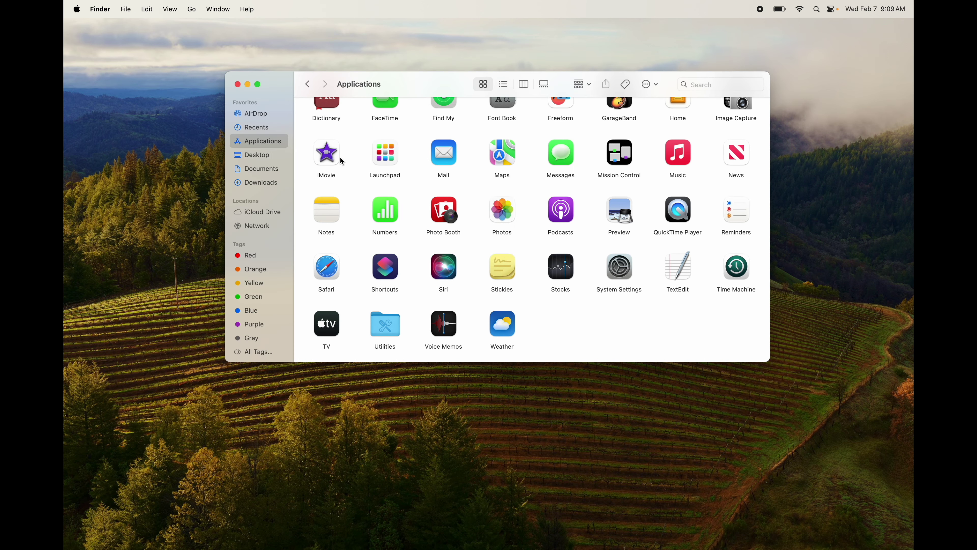
Send iMovie to the Trash with Cmd+Delete, approving with the account password
{"action": "left_click", "coordinate": [336, 160]}
{"action": "key", "text": "super+BackSpace"}
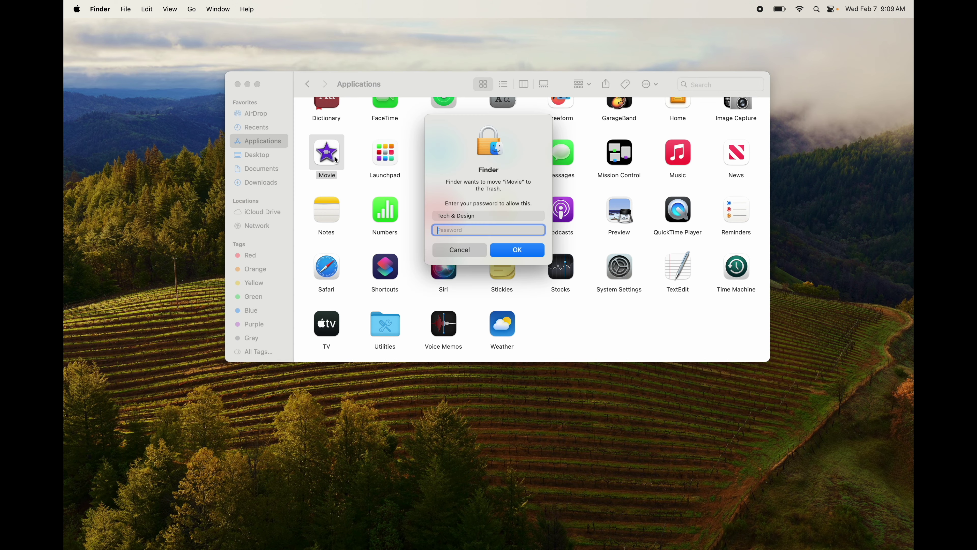
{"action": "type", "text": "••••"}
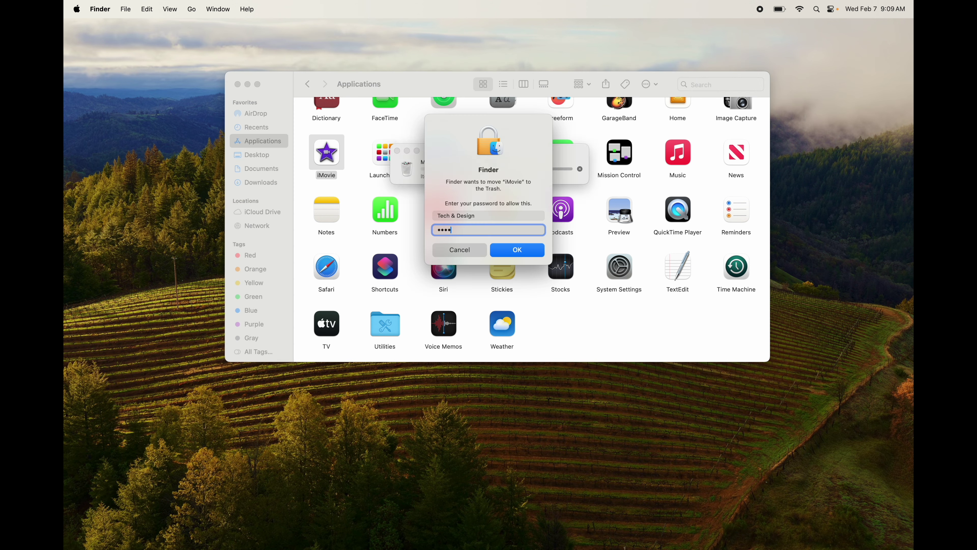
{"action": "key", "text": "Return"}
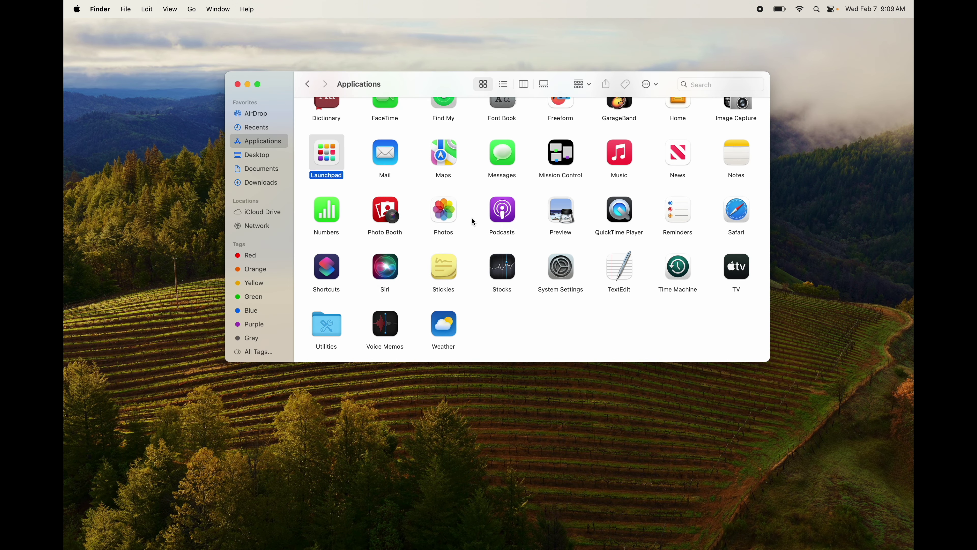
{"action": "scroll", "coordinate": [471, 217], "scroll_direction": "up", "scroll_amount": 3}
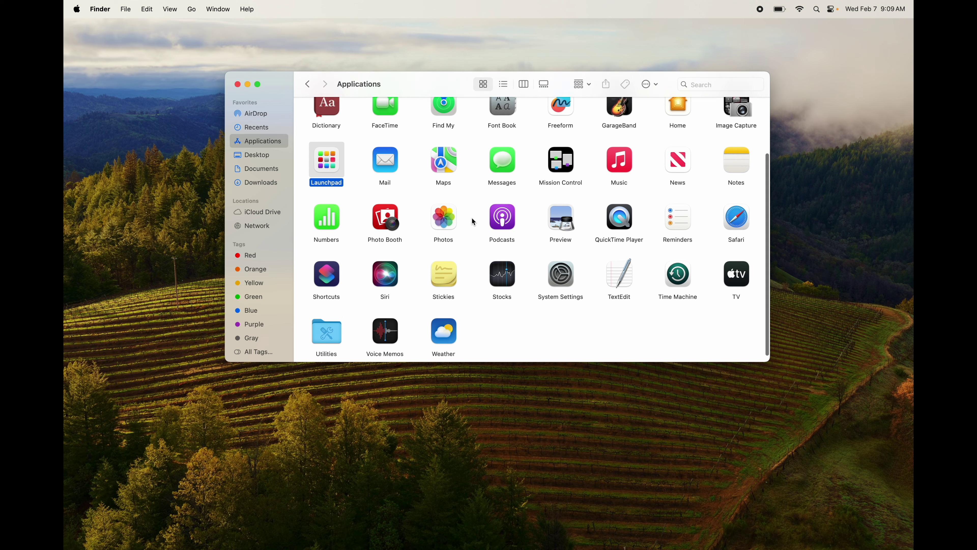
{"action": "mouse_move", "coordinate": [740, 548]}
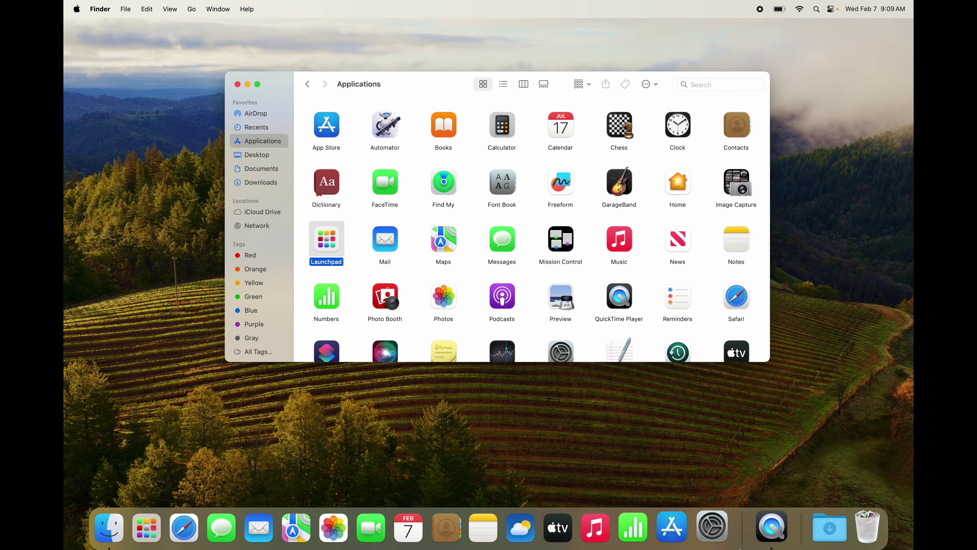
Permanently empty the Trash and close the Applications window
{"action": "right_click", "coordinate": [861, 541]}
{"action": "left_click", "coordinate": [873, 482]}
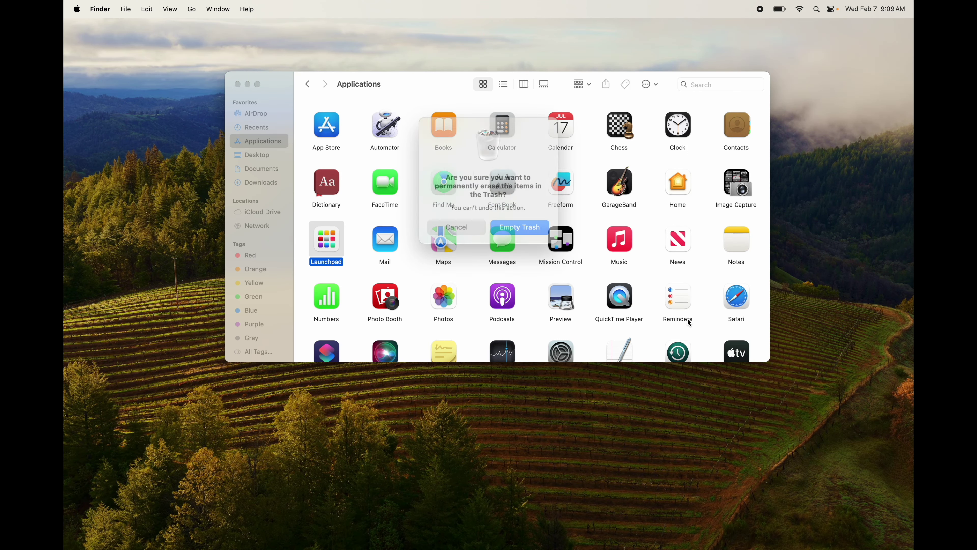
{"action": "left_click", "coordinate": [513, 224]}
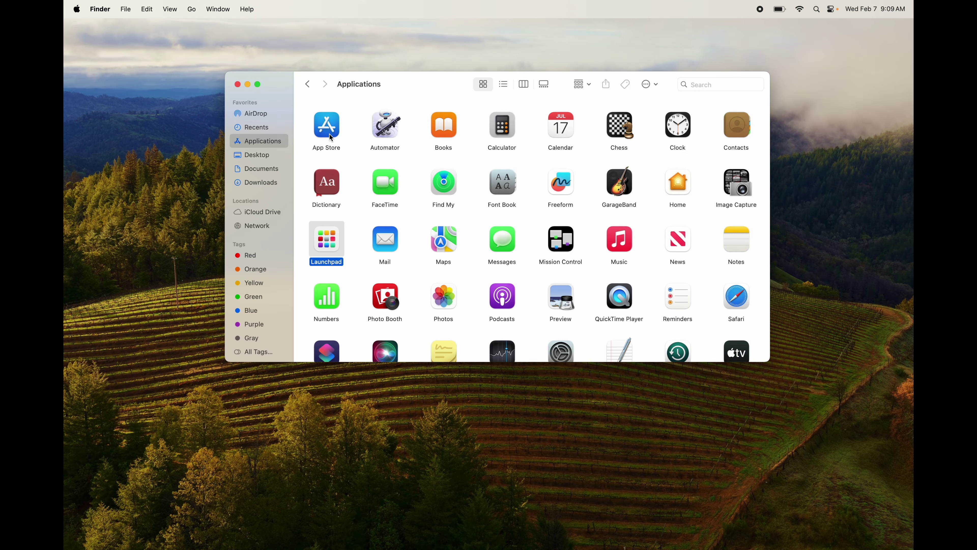
{"action": "left_click", "coordinate": [238, 84]}
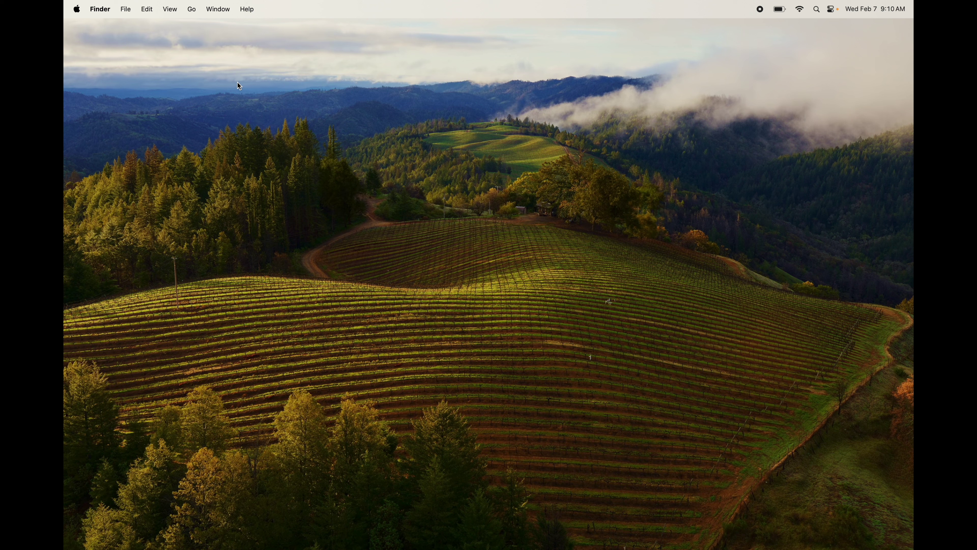
Launch System Settings from the Dock and search for 'wallpa'
{"action": "right_click", "coordinate": [479, 202]}
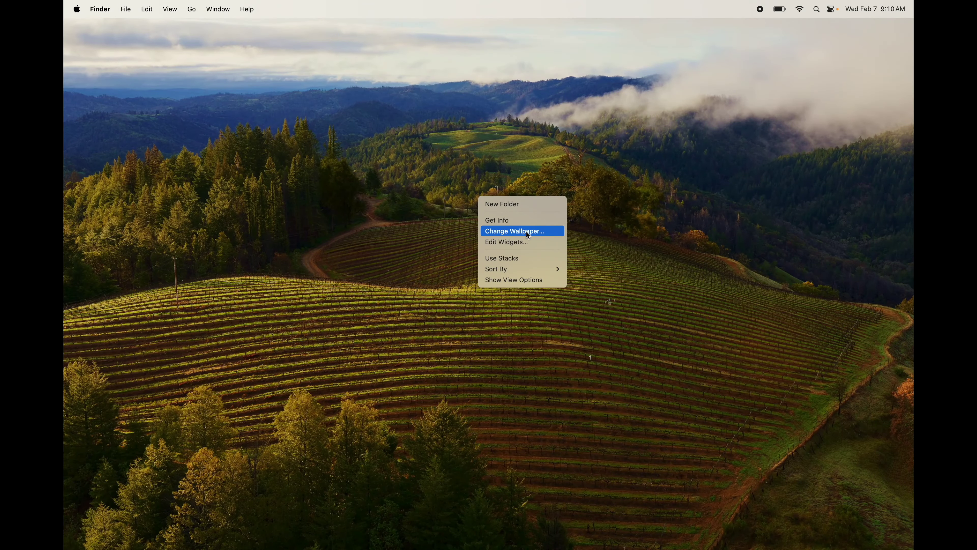
{"action": "left_click", "coordinate": [591, 361]}
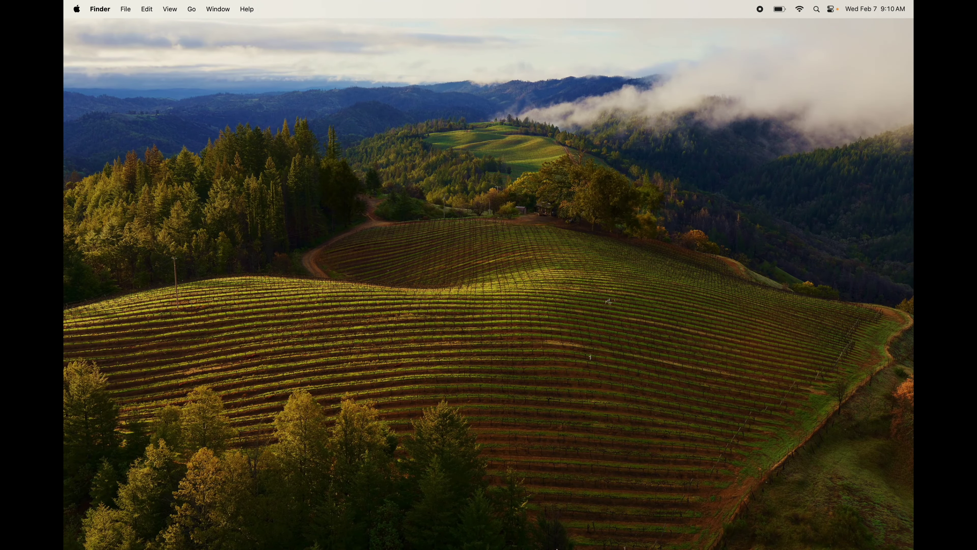
{"action": "mouse_move", "coordinate": [635, 539]}
{"action": "left_click", "coordinate": [708, 528]}
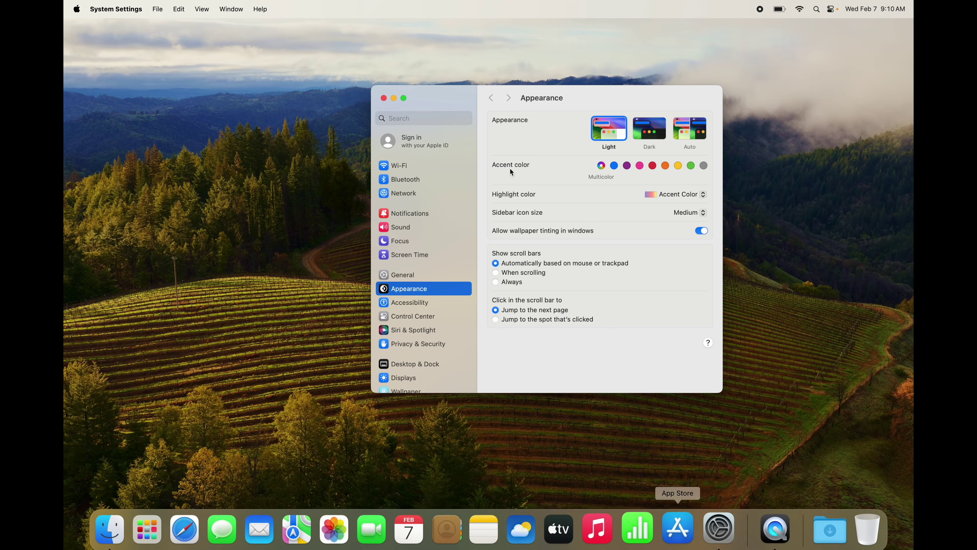
{"action": "left_click", "coordinate": [398, 117]}
{"action": "type", "text": "wallpa"}
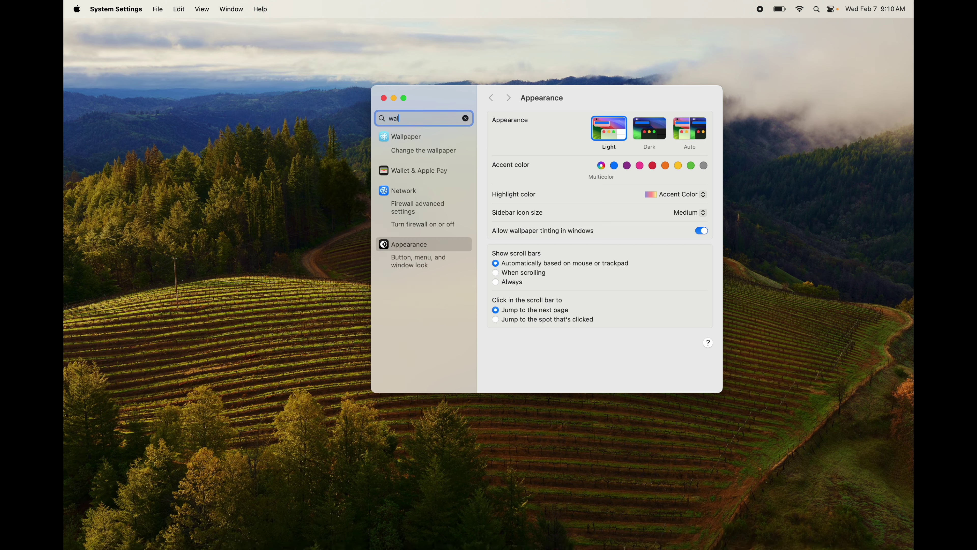
Preview Big Sur, Redwoods and Temblor Range, then apply the Sonoma dynamic wallpaper
{"action": "left_click", "coordinate": [403, 152]}
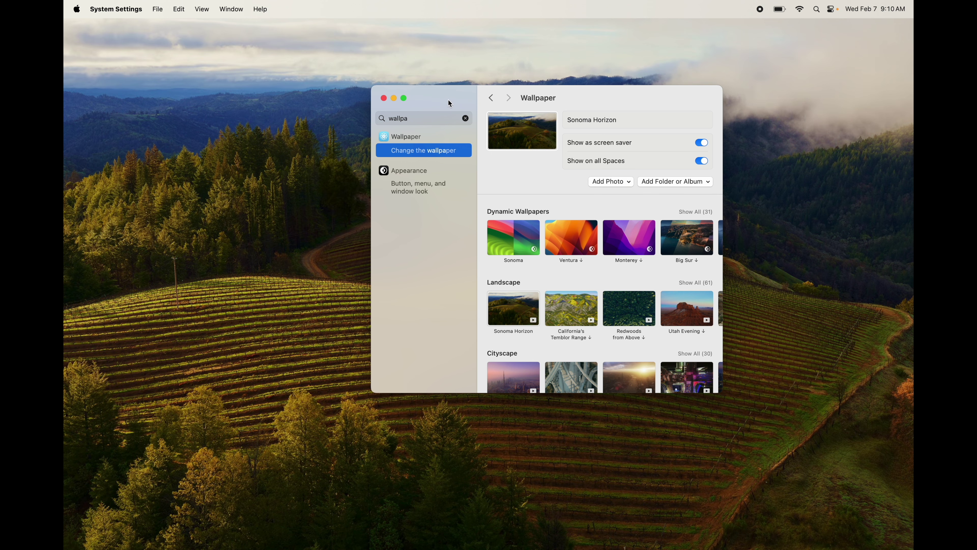
{"action": "left_click_drag", "start_coordinate": [450, 103], "coordinate": [378, 103]}
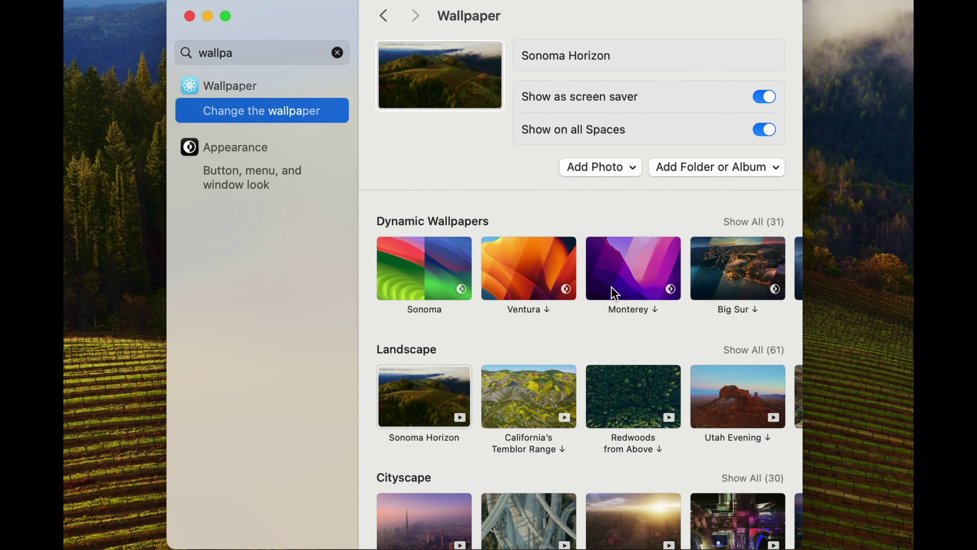
{"action": "left_click", "coordinate": [430, 271]}
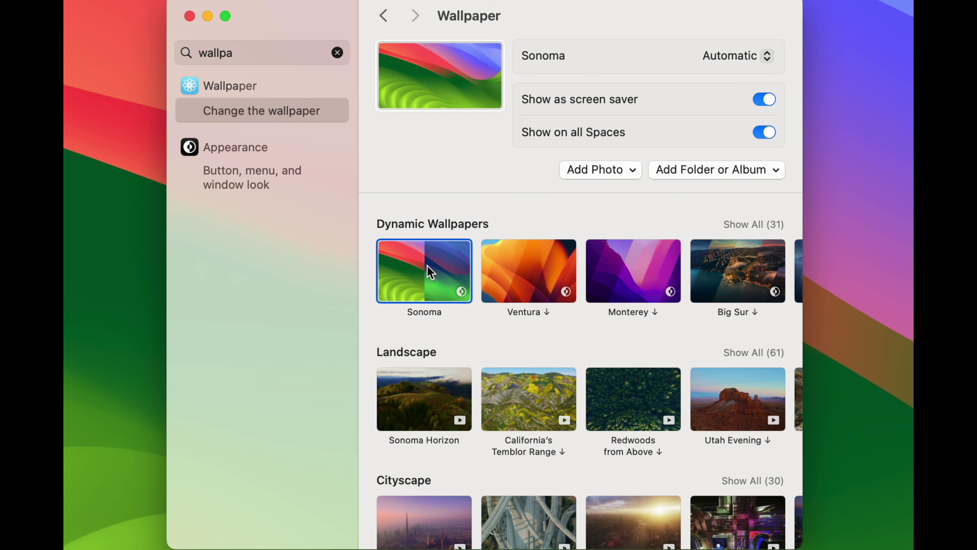
{"action": "left_click", "coordinate": [733, 278]}
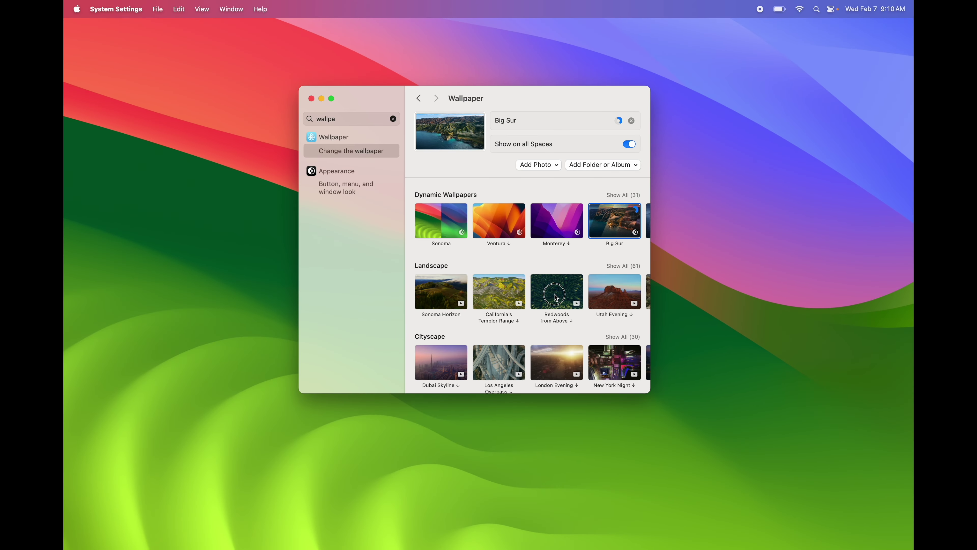
{"action": "left_click", "coordinate": [556, 297]}
{"action": "left_click", "coordinate": [500, 310]}
{"action": "left_click", "coordinate": [447, 306]}
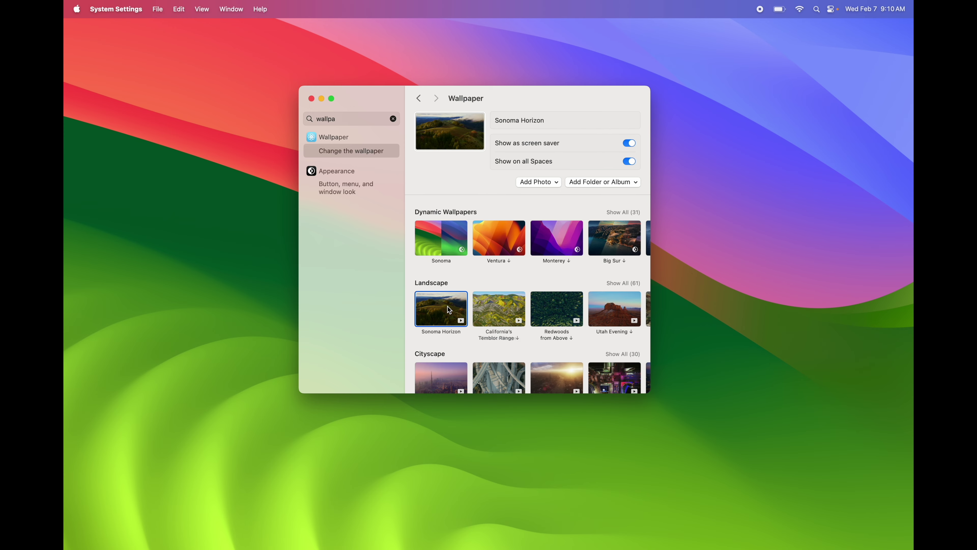
{"action": "left_click", "coordinate": [447, 246]}
Review the Wallpaper settings and close System Settings
{"action": "scroll", "coordinate": [446, 246], "scroll_direction": "down", "scroll_amount": 10}
{"action": "scroll", "coordinate": [526, 342], "scroll_direction": "down", "scroll_amount": 3}
{"action": "scroll", "coordinate": [527, 342], "scroll_direction": "up", "scroll_amount": 5}
{"action": "scroll", "coordinate": [526, 342], "scroll_direction": "up", "scroll_amount": 10}
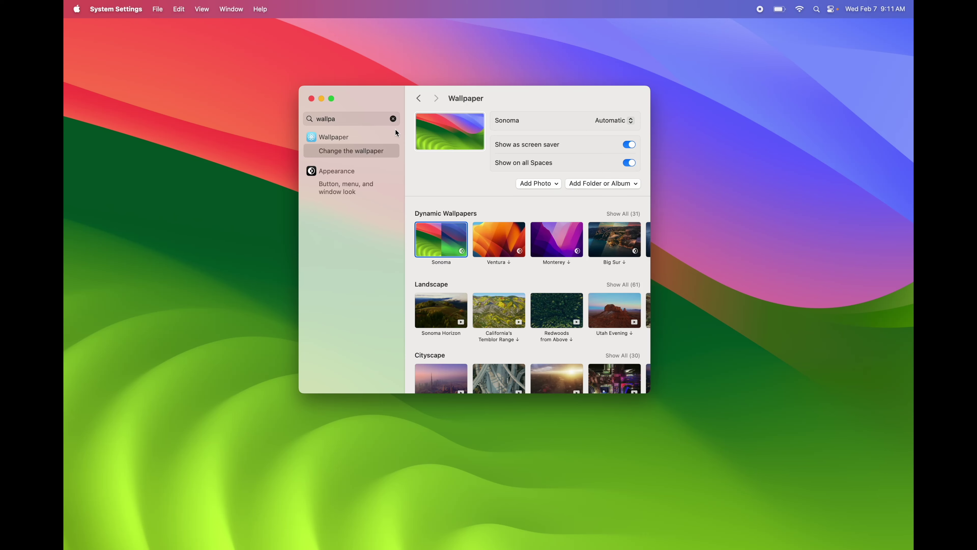
{"action": "left_click", "coordinate": [311, 99]}
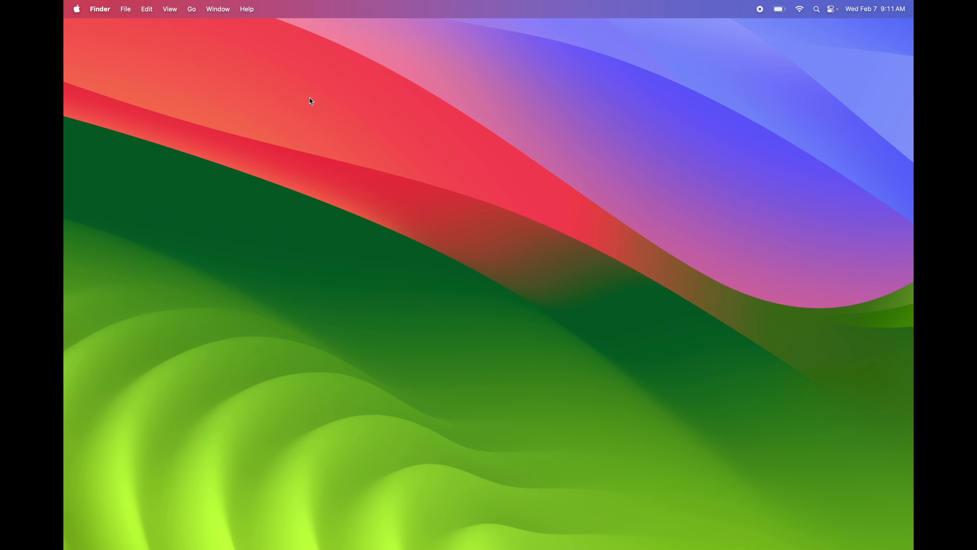